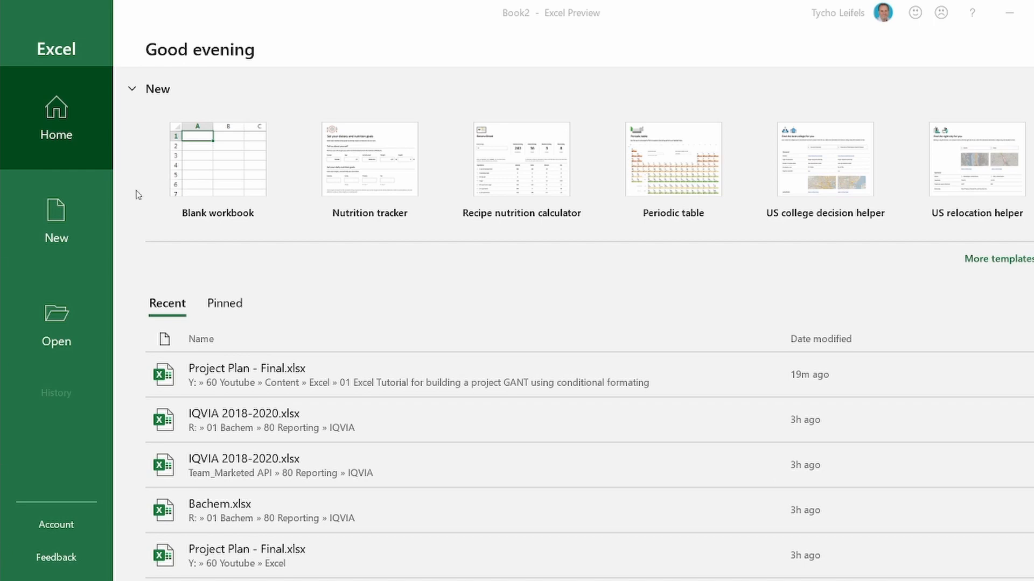
# Create a blank workbook and fill the entire sheet with light grey.
pyautogui.click(227, 186)
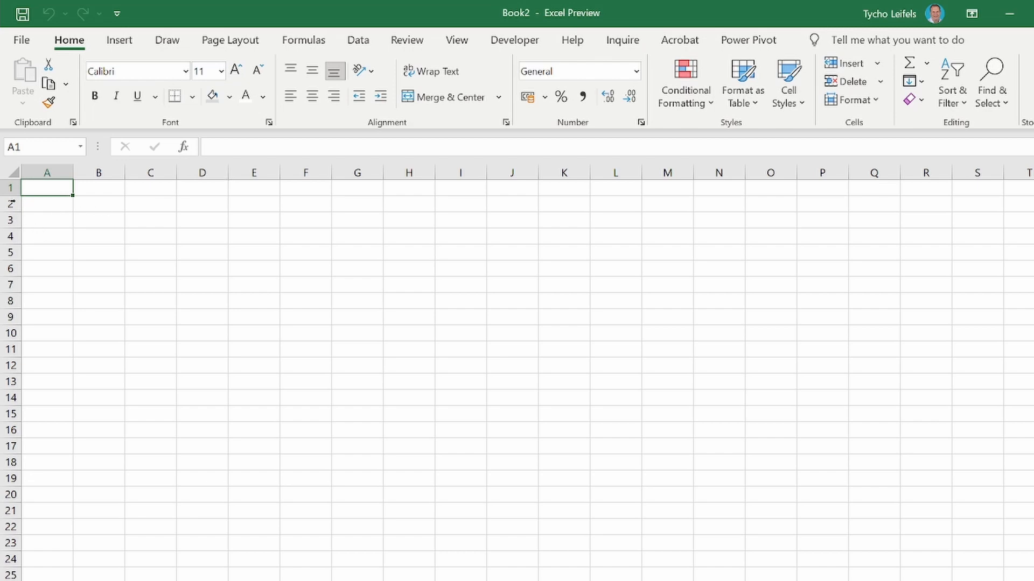
pyautogui.click(8, 175)
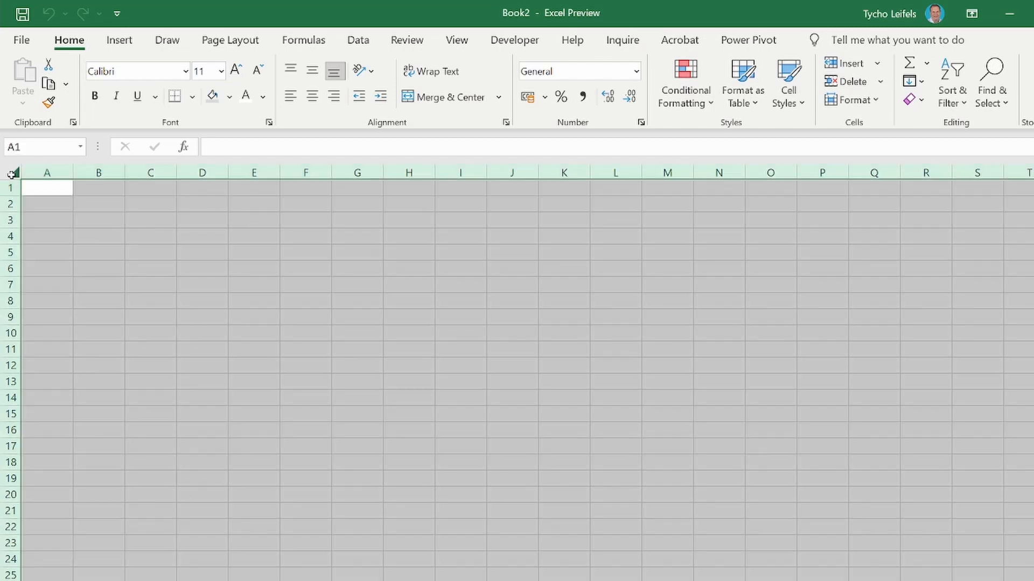
pyautogui.click(214, 105)
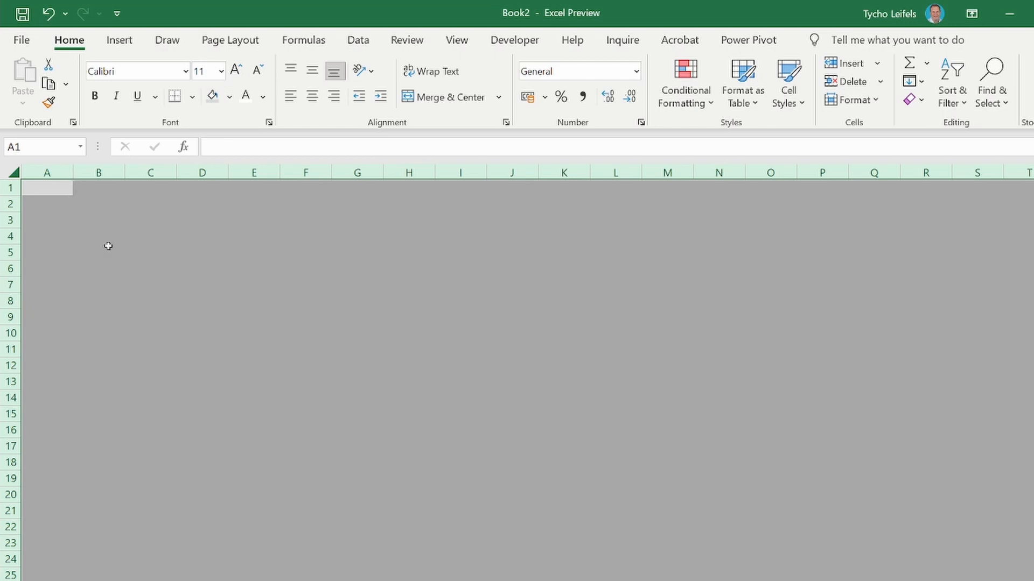
pyautogui.click(95, 249)
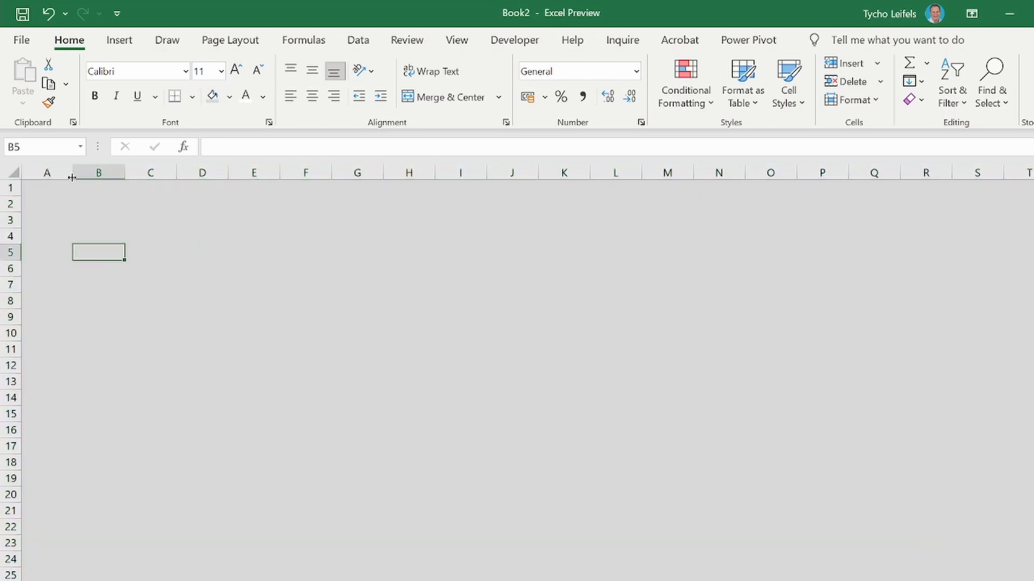
# Narrow column A to a thin margin and enter the title "Project Plan" in cell B2.
pyautogui.moveTo(72, 177); pyautogui.dragTo(29, 179)
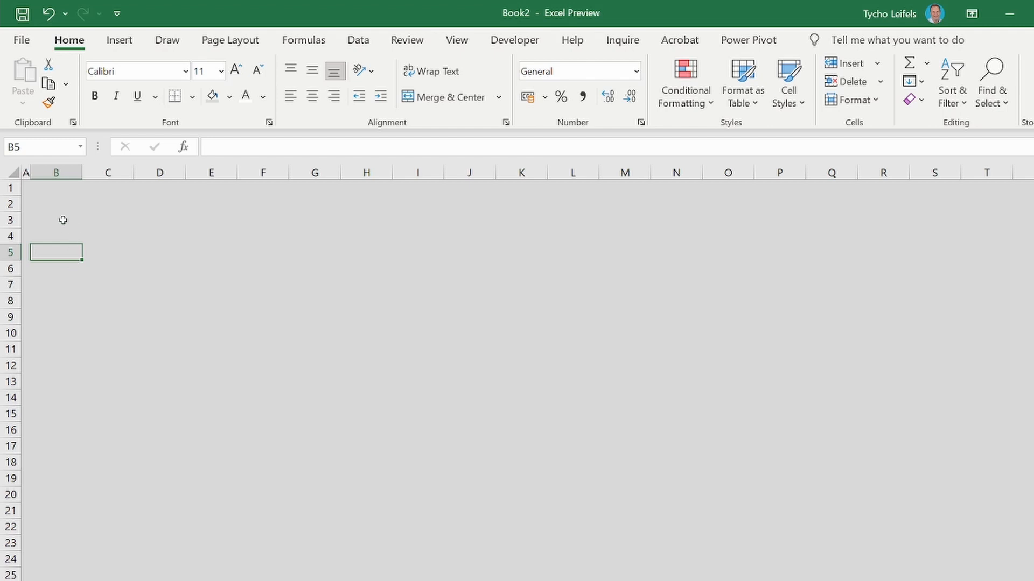
pyautogui.click(58, 202)
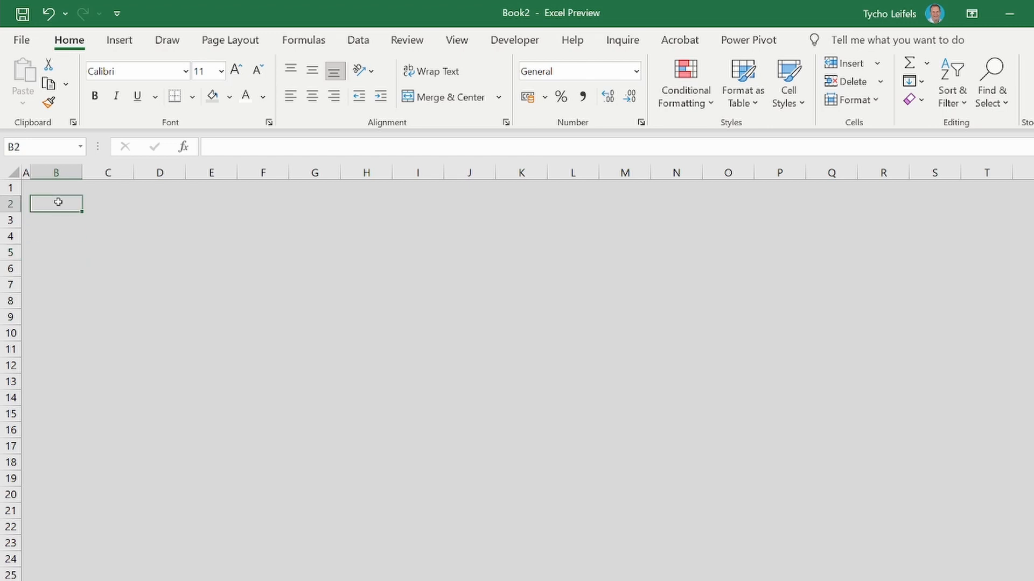
pyautogui.write('Pr')
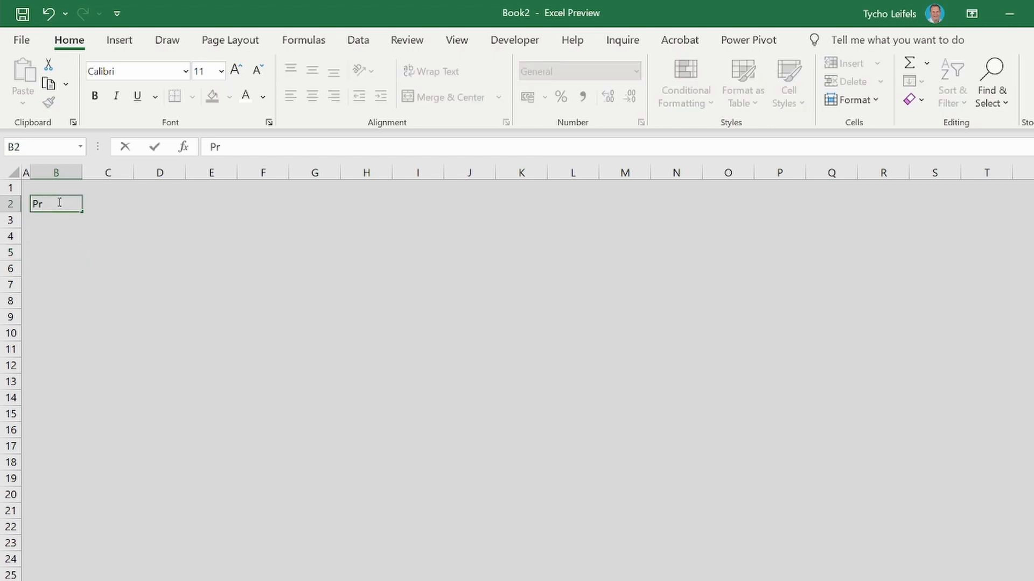
pyautogui.write('oject Plan')
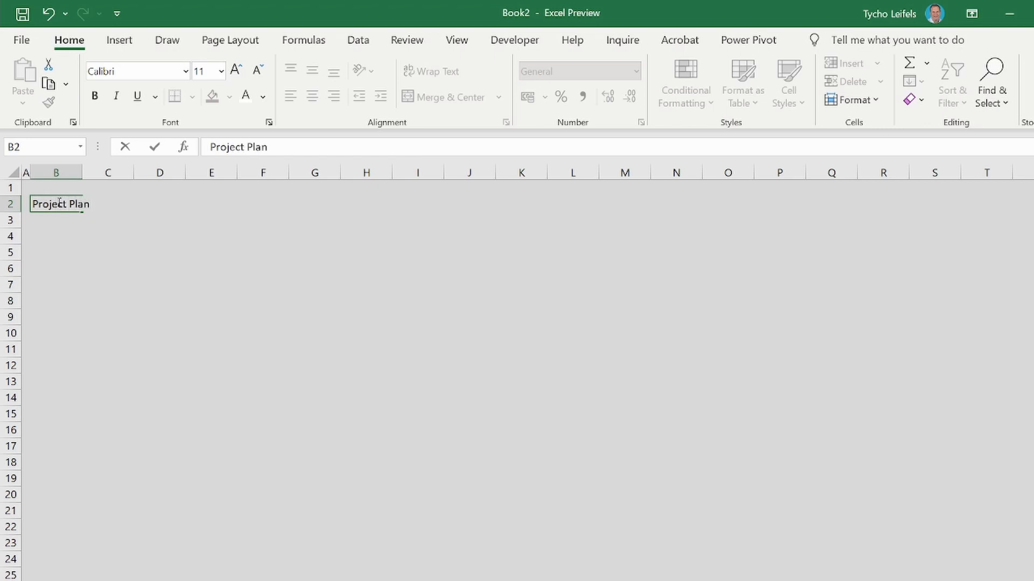
pyautogui.click(84, 296)
# Make the title in B2 bold and increase its font size to 16.
pyautogui.click(80, 204)
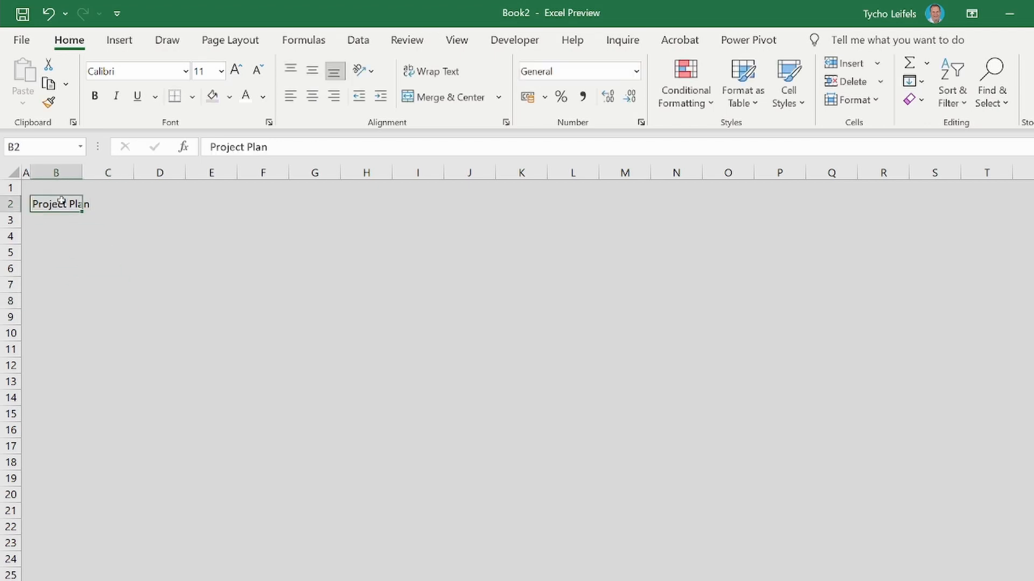
pyautogui.click(95, 97)
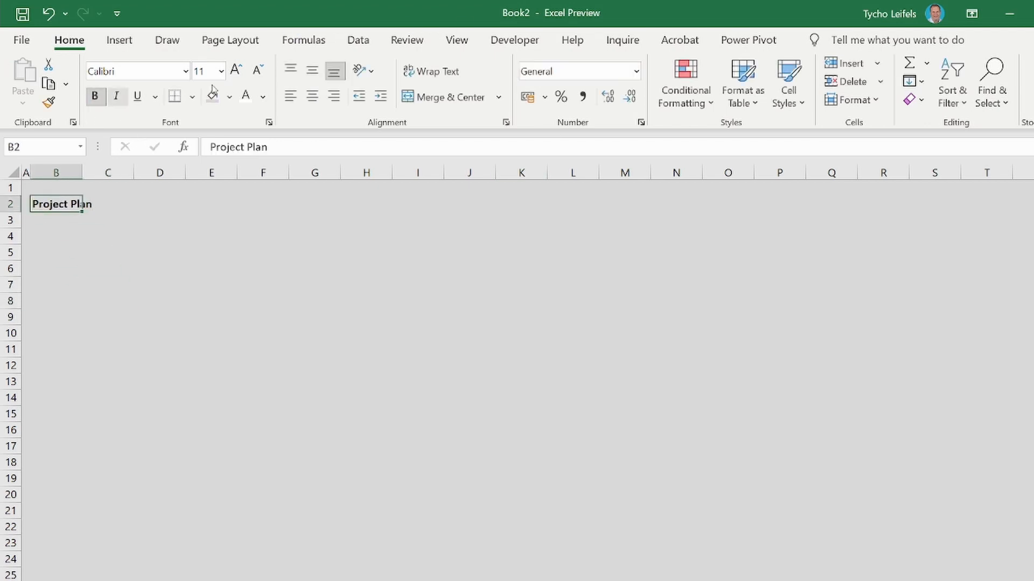
pyautogui.click(236, 70)
pyautogui.click(236, 69)
pyautogui.click(235, 69)
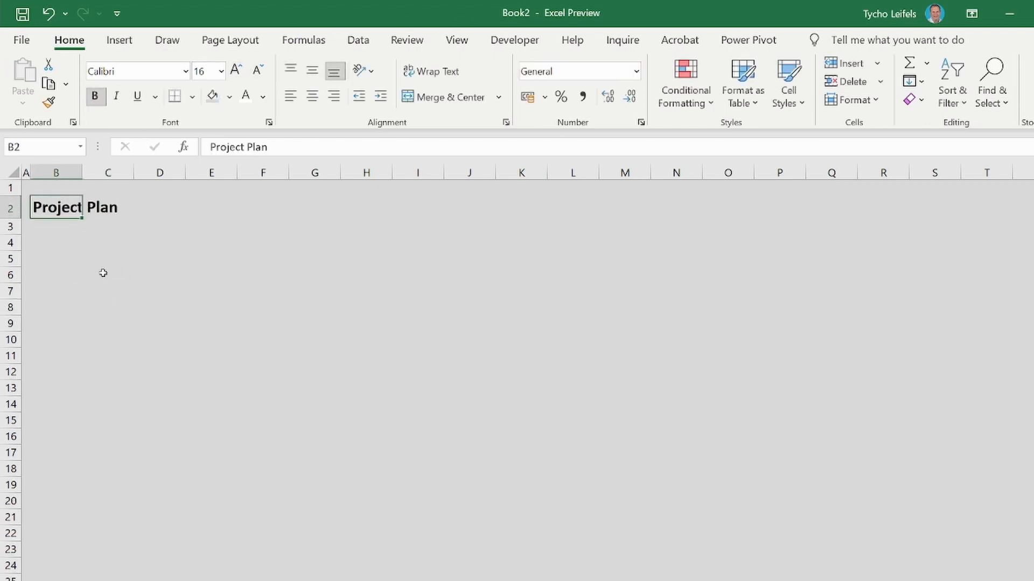
# Enter the column headers Task, Start, End and Progres in cells B4 to E4.
pyautogui.click(43, 243)
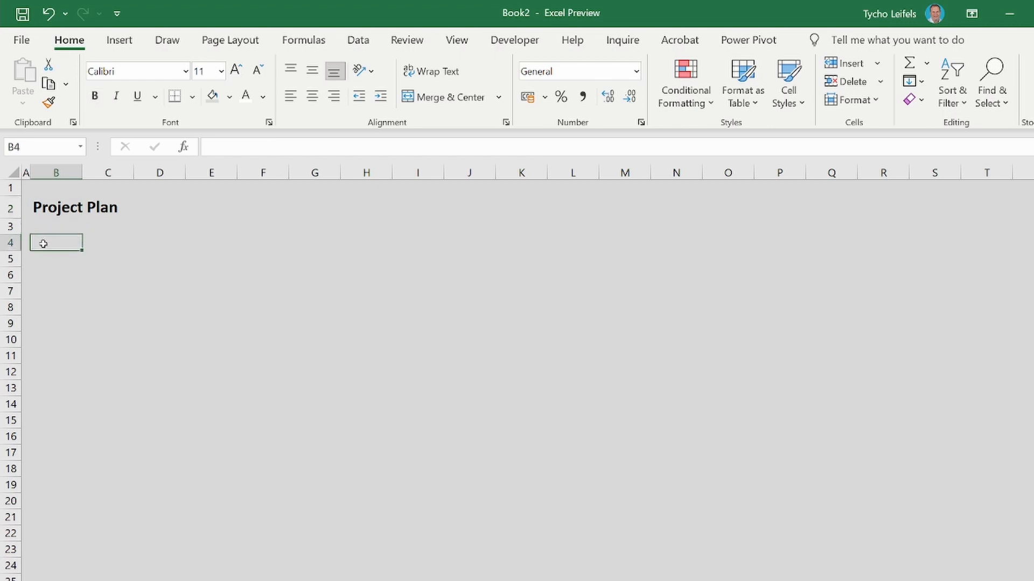
pyautogui.write('Task')
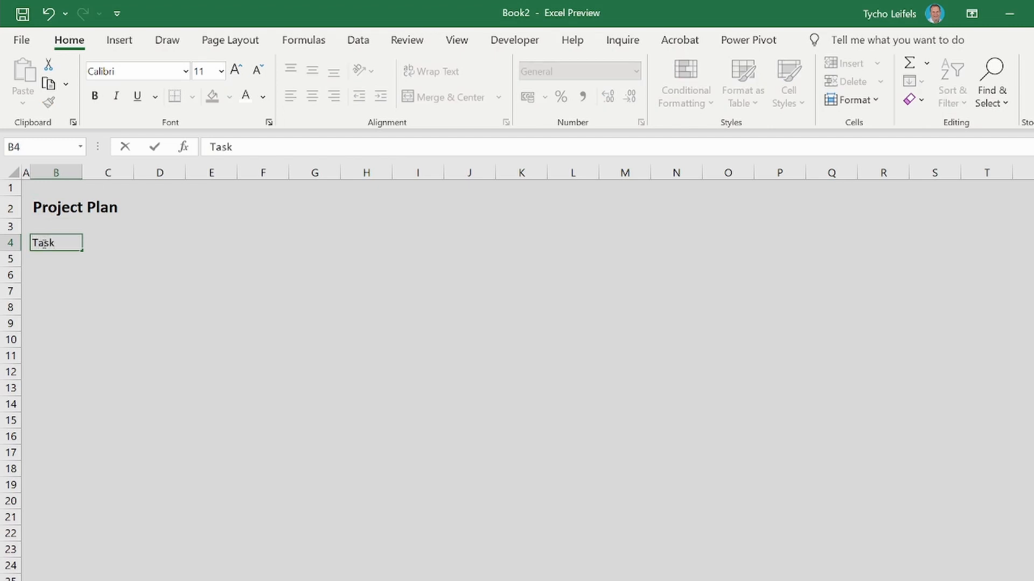
pyautogui.press('Tab')
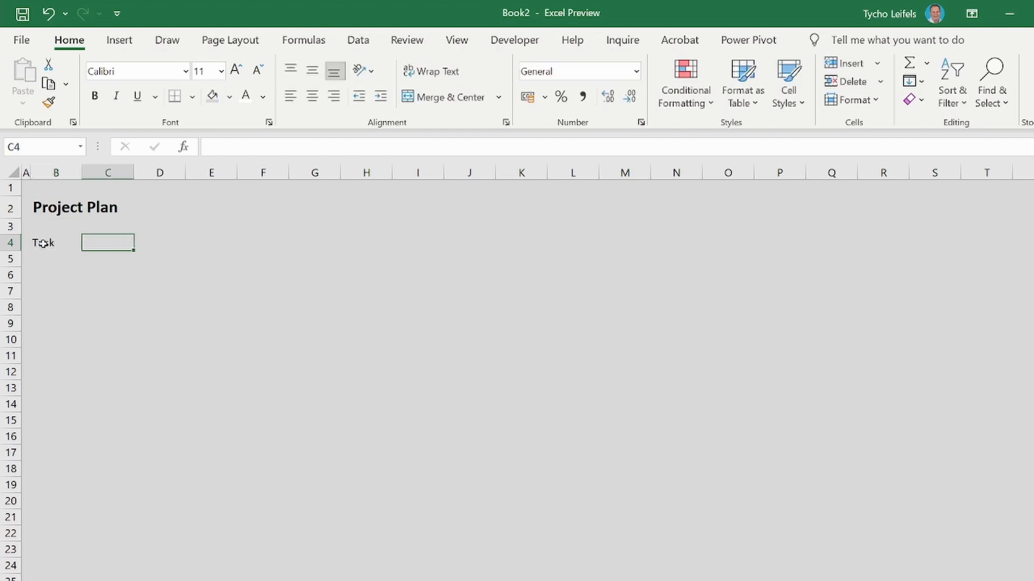
pyautogui.write('S')
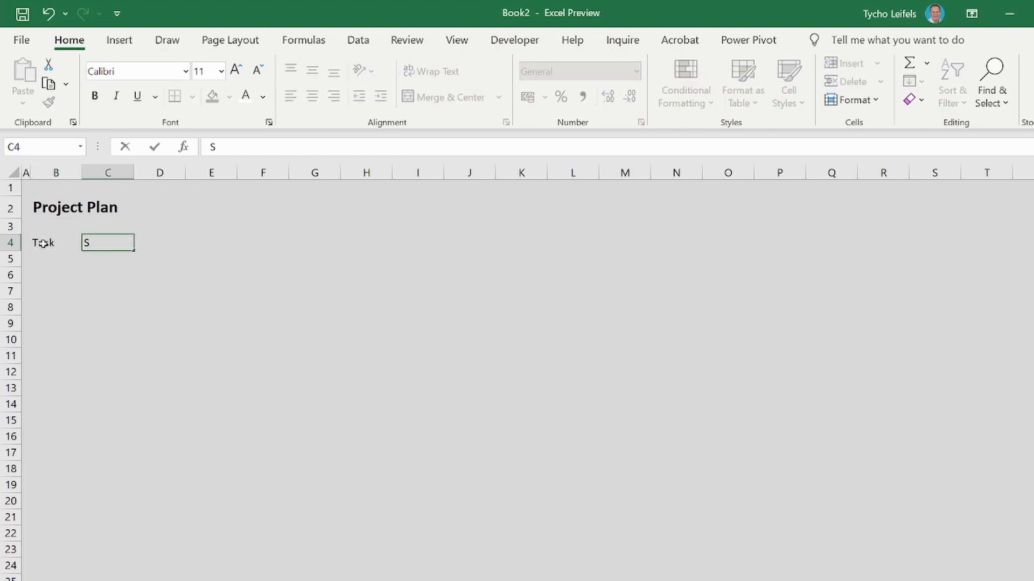
pyautogui.write('tart')
pyautogui.press('Tab')
pyautogui.write('End')
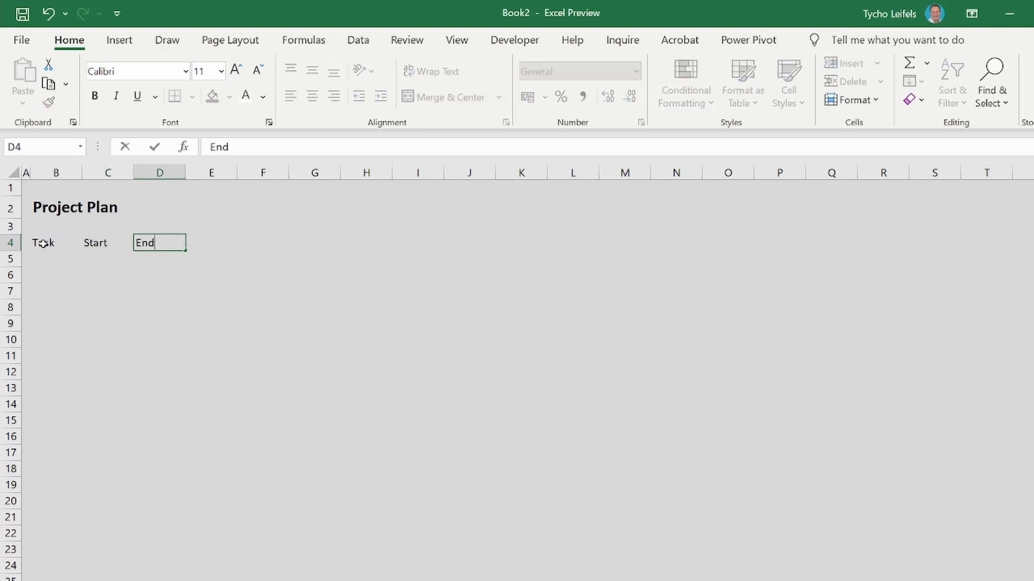
pyautogui.press('Tab')
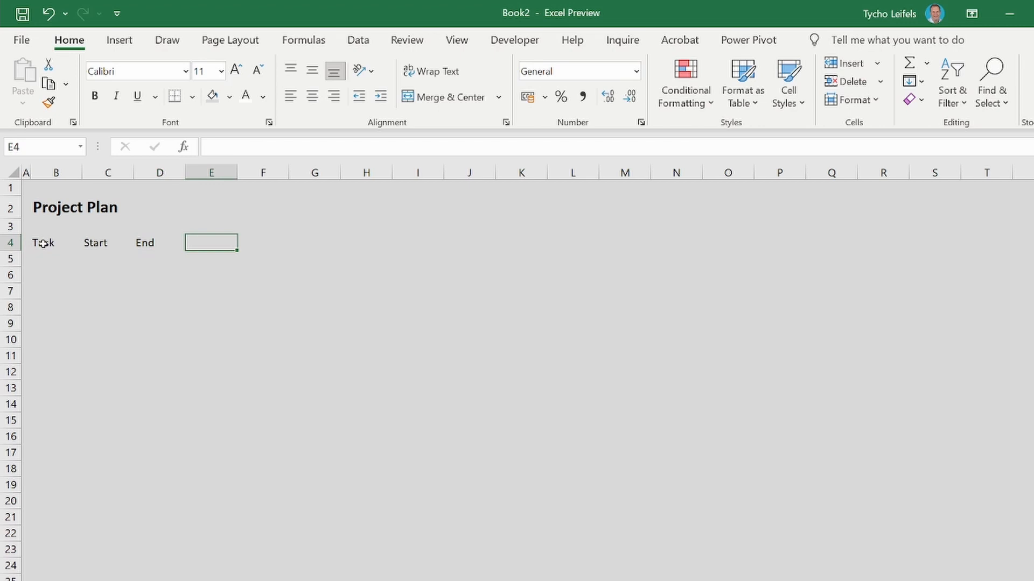
pyautogui.write('Progr')
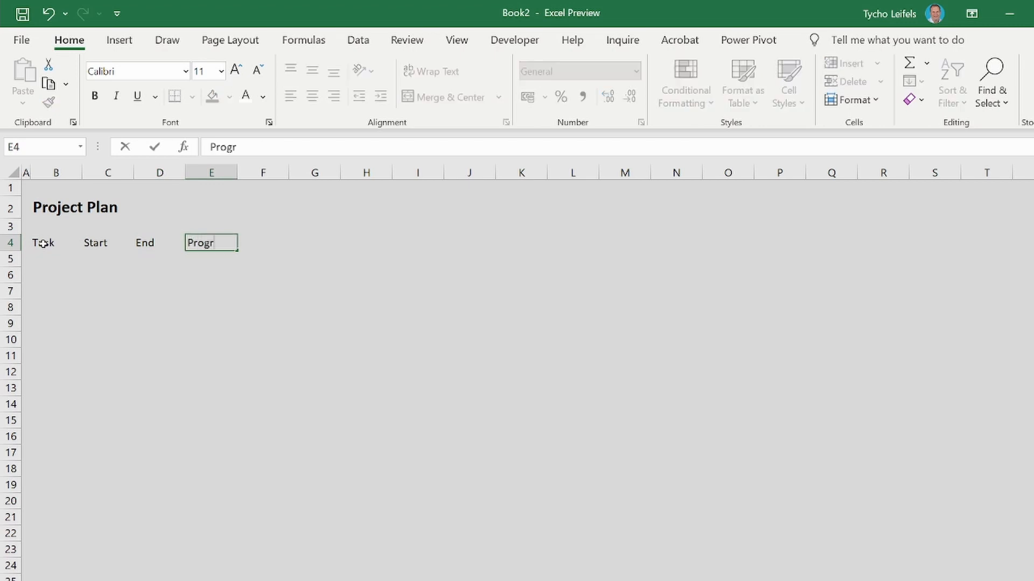
pyautogui.write('es')
pyautogui.click(313, 243)
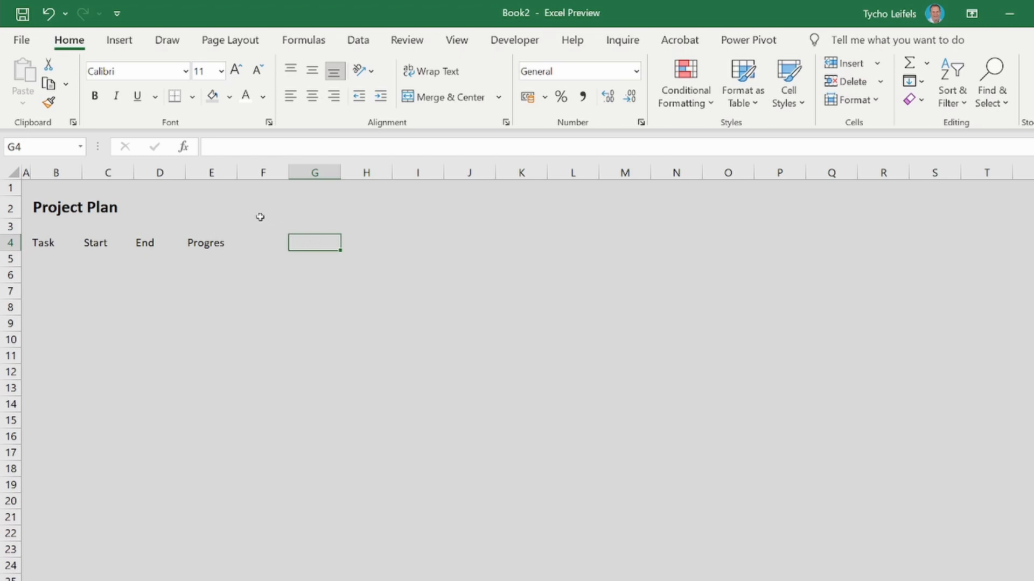
# Enter the date 1/5/21 in cell E2.
pyautogui.doubleClick(217, 208)
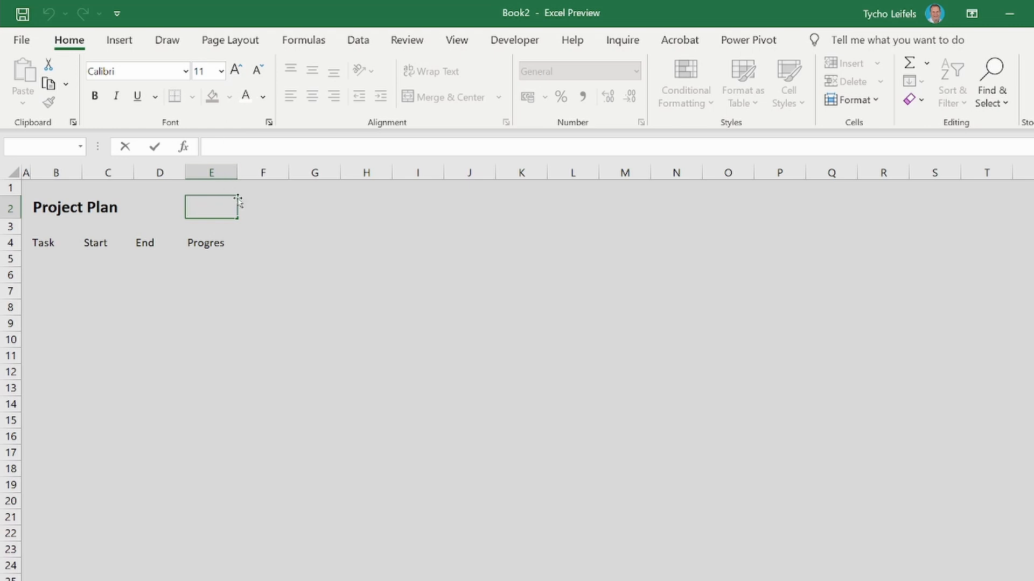
pyautogui.write('1/5/21')
pyautogui.press('Return')
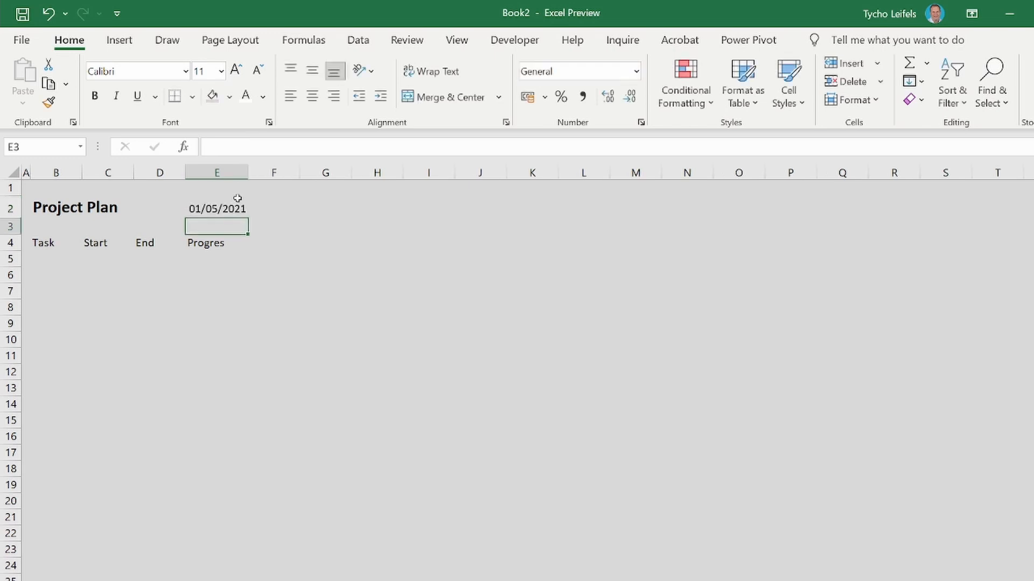
# Give the date cell E2 a white fill and apply All Borders to it.
pyautogui.click(232, 210)
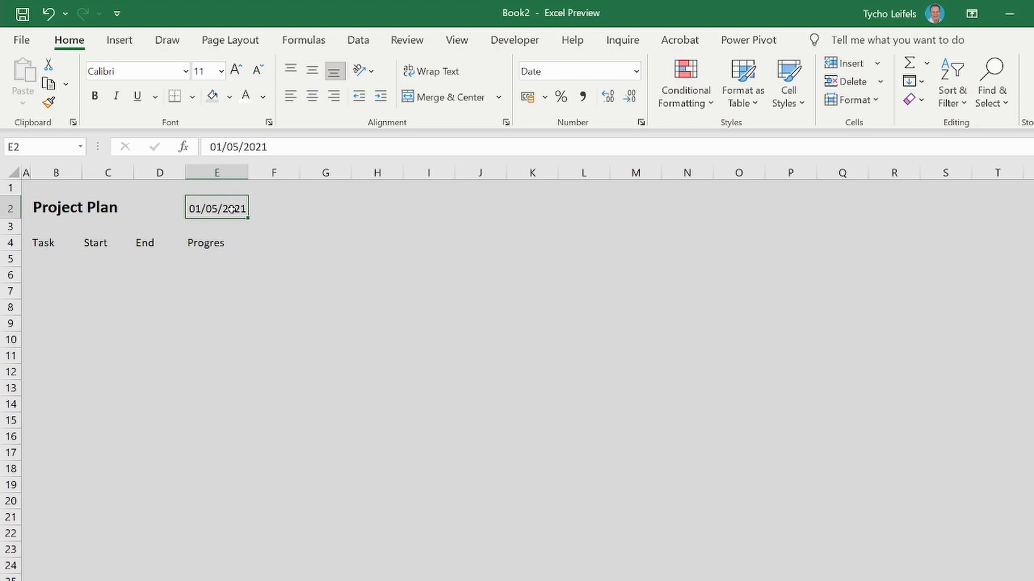
pyautogui.click(229, 98)
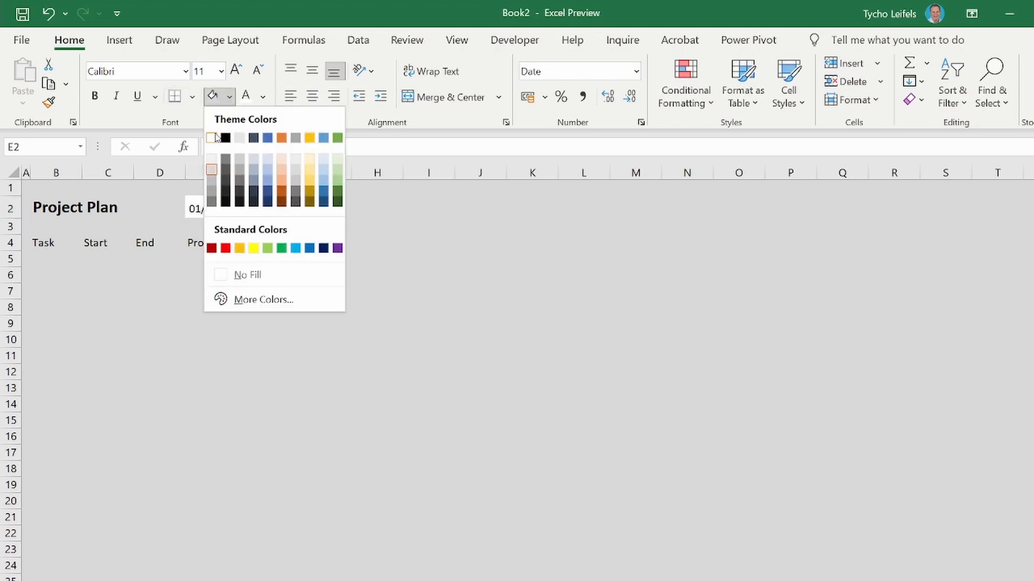
pyautogui.click(216, 136)
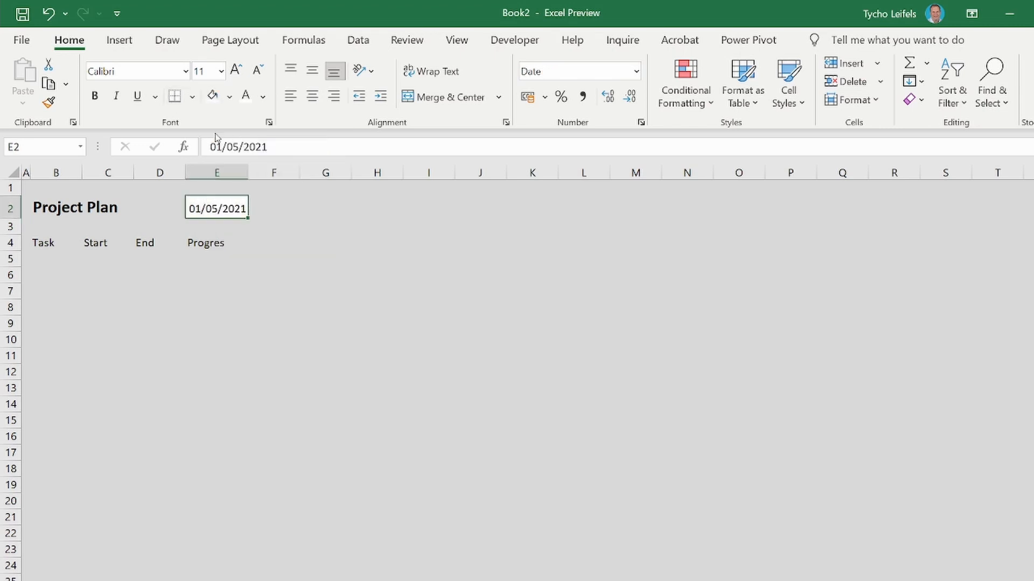
pyautogui.click(192, 98)
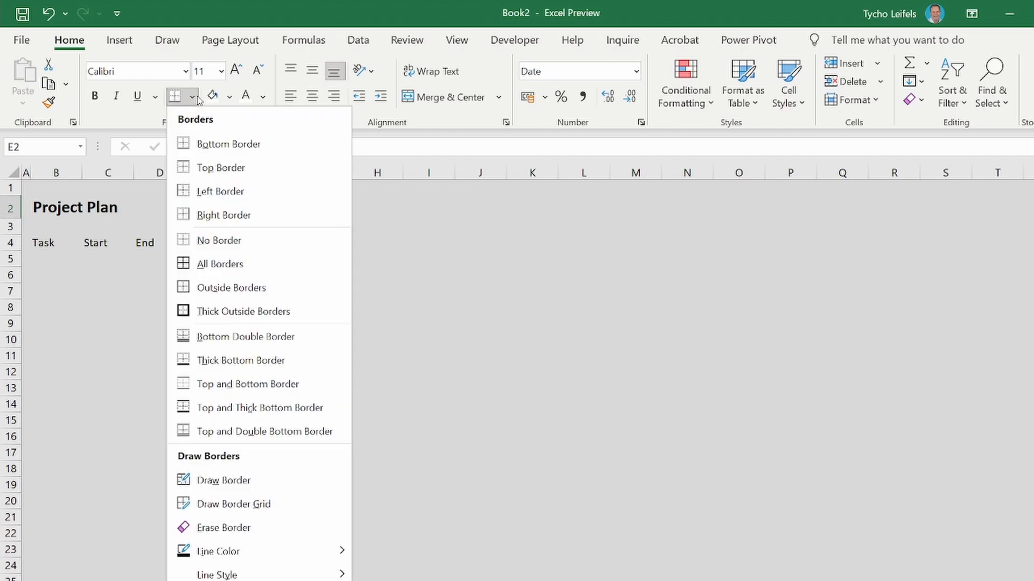
pyautogui.click(184, 264)
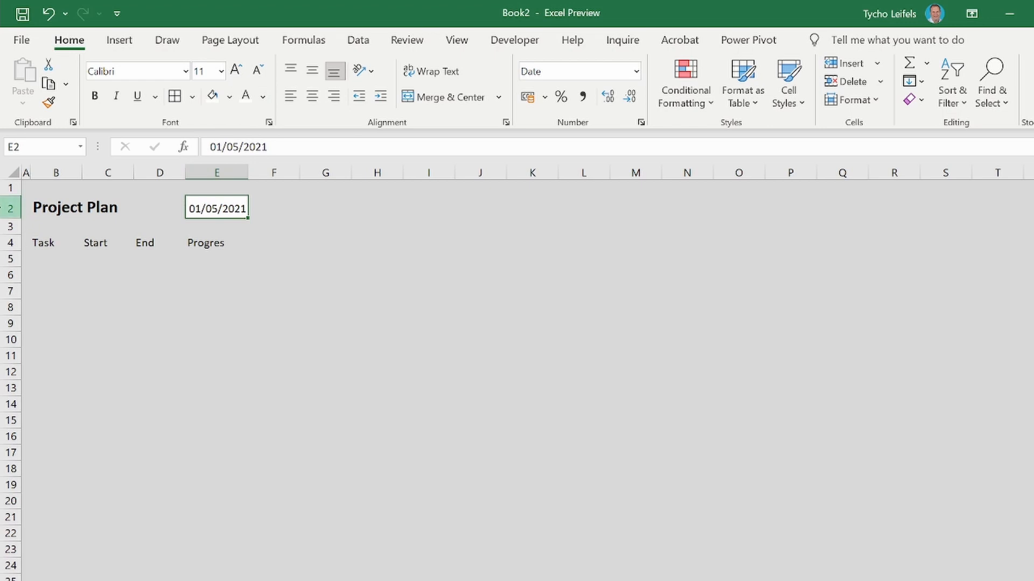
# Align the contents of the entire sheet vertically to the middle of the cells.
pyautogui.click(13, 208)
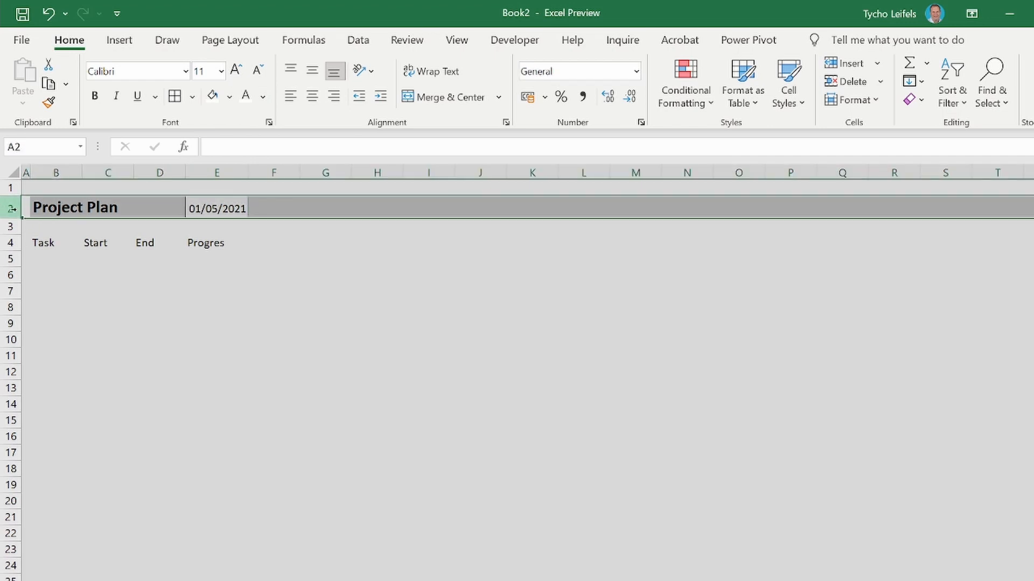
pyautogui.click(14, 172)
pyautogui.click(313, 70)
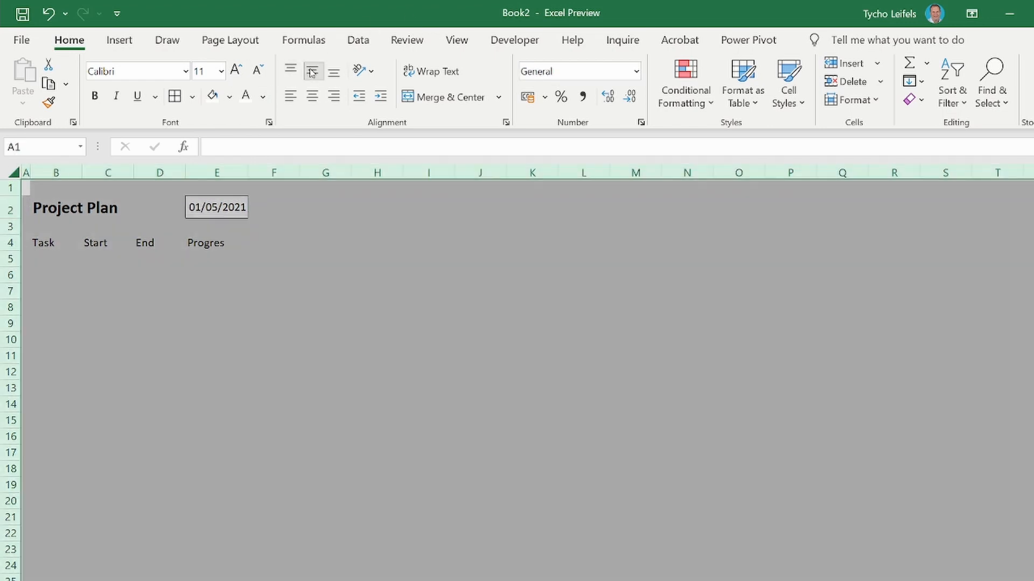
pyautogui.click(266, 242)
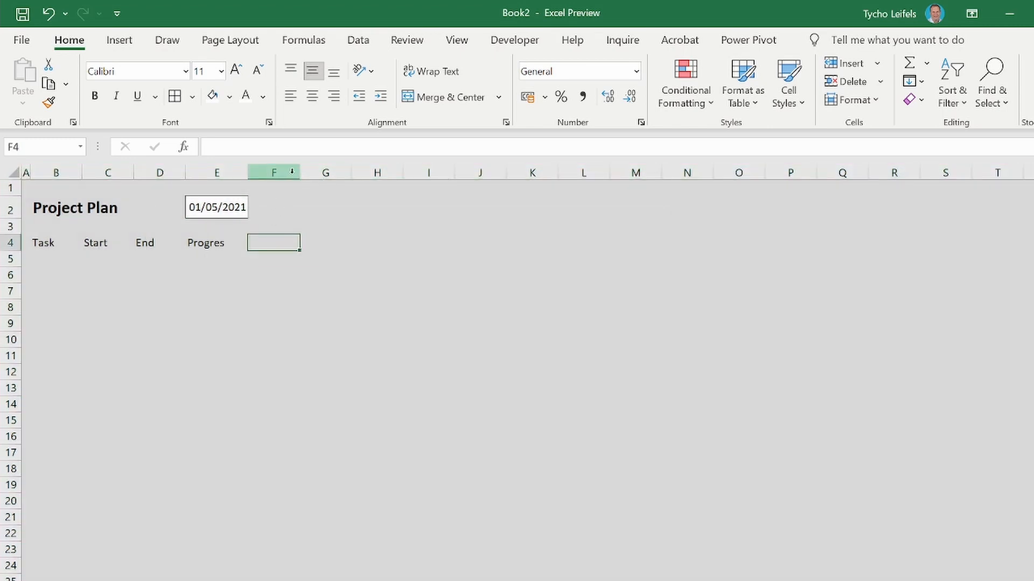
# Widen column B to roughly four times its width and narrow column F to a thin spacer like column A.
pyautogui.click(78, 172)
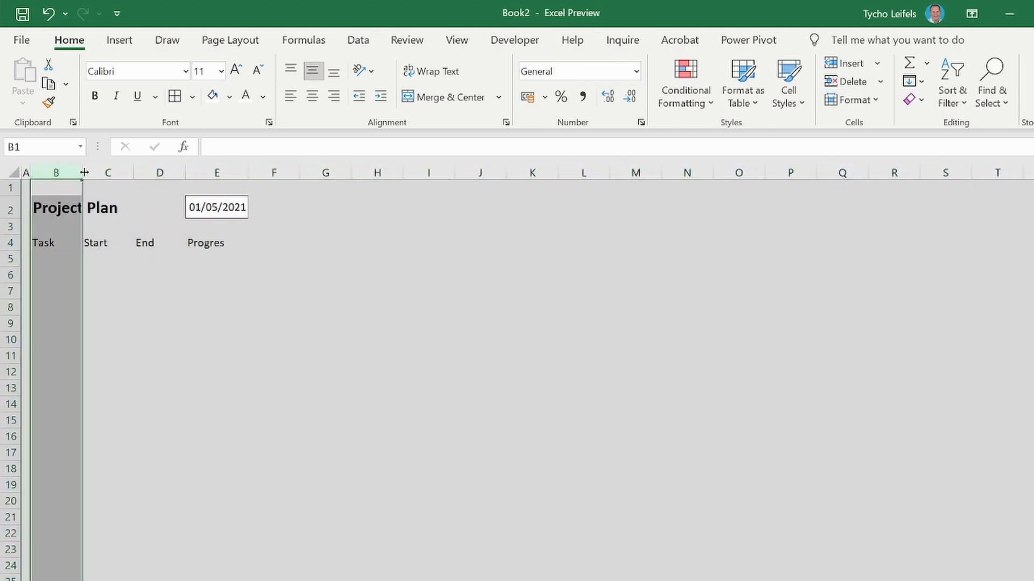
pyautogui.moveTo(83, 172); pyautogui.dragTo(246, 172)
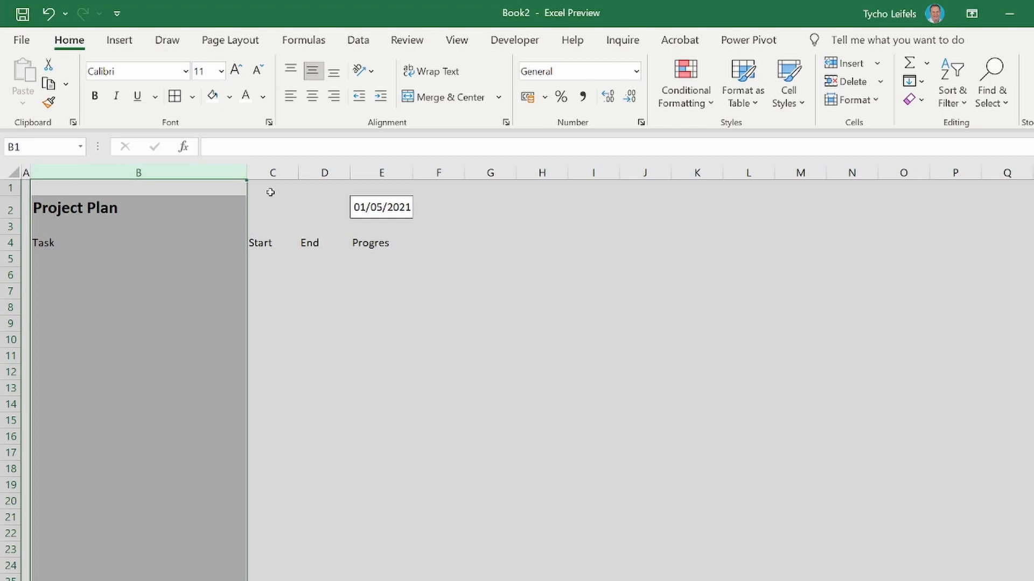
pyautogui.click(458, 168)
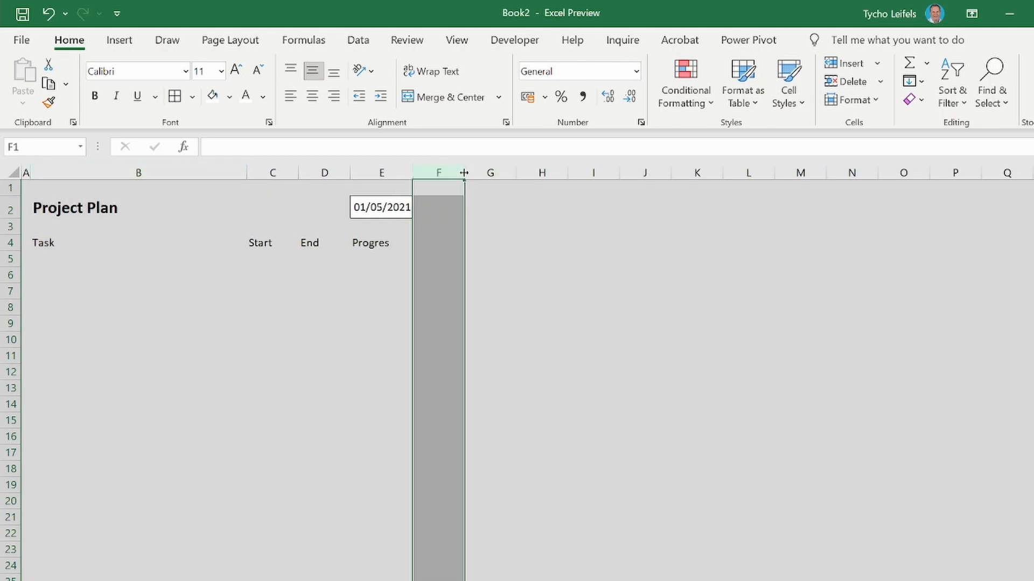
pyautogui.moveTo(464, 171); pyautogui.dragTo(419, 171)
# Enter the label Start Date in cell G2, beside the date cell.
pyautogui.click(431, 209)
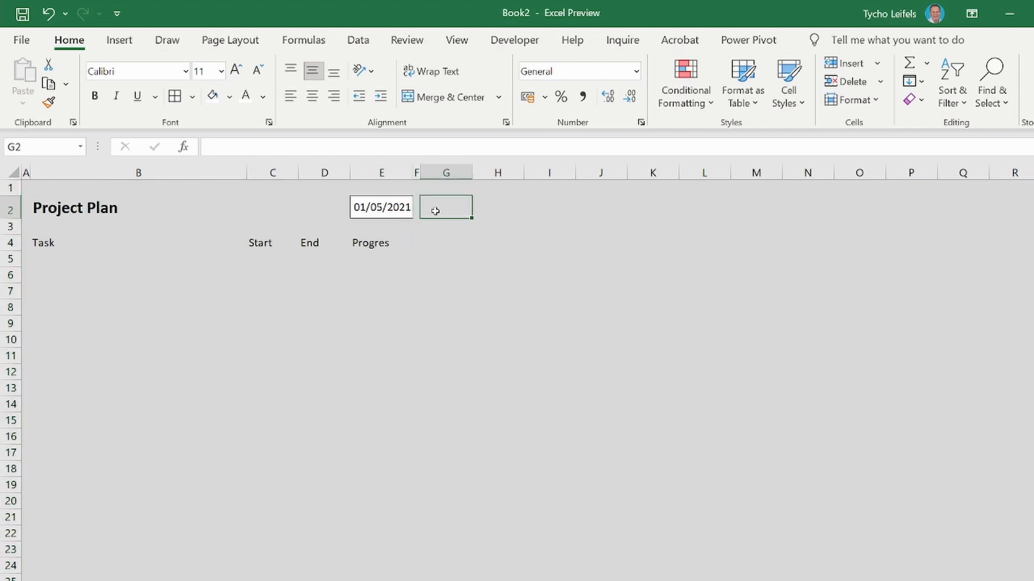
pyautogui.write('S')
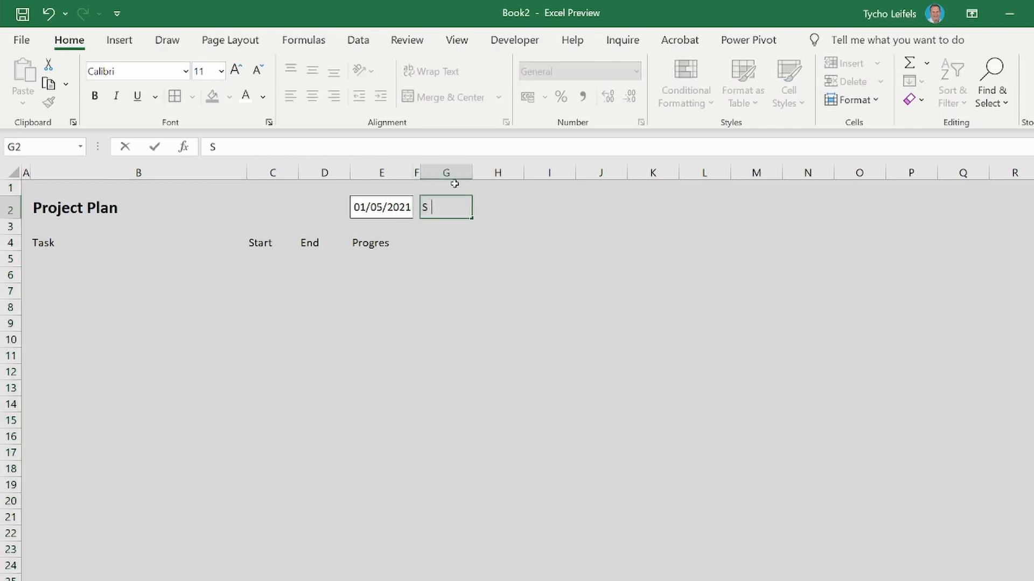
pyautogui.write('tart Date')
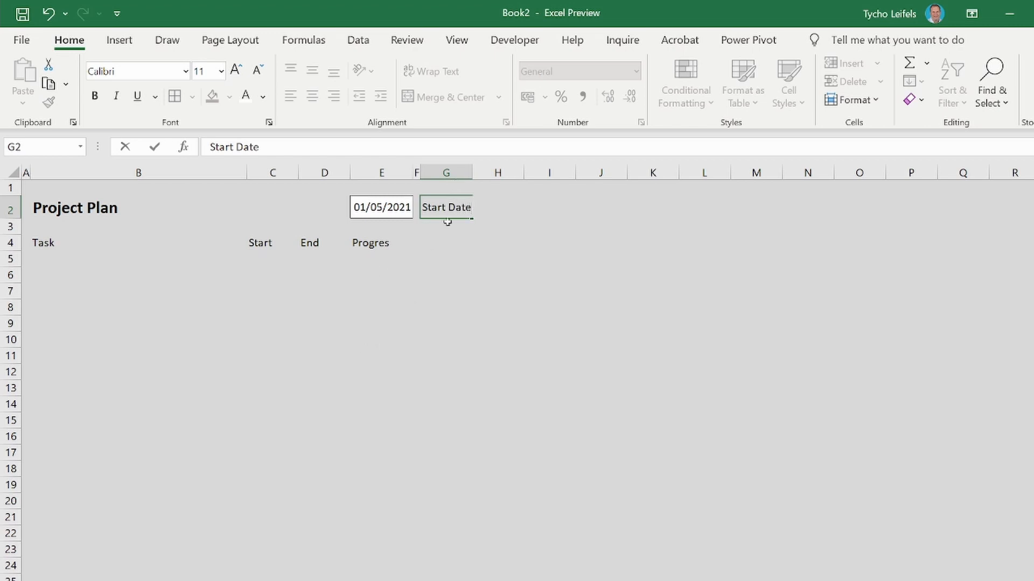
# Enter a formula in cell G4 that references the start date in E2.
pyautogui.click(446, 242)
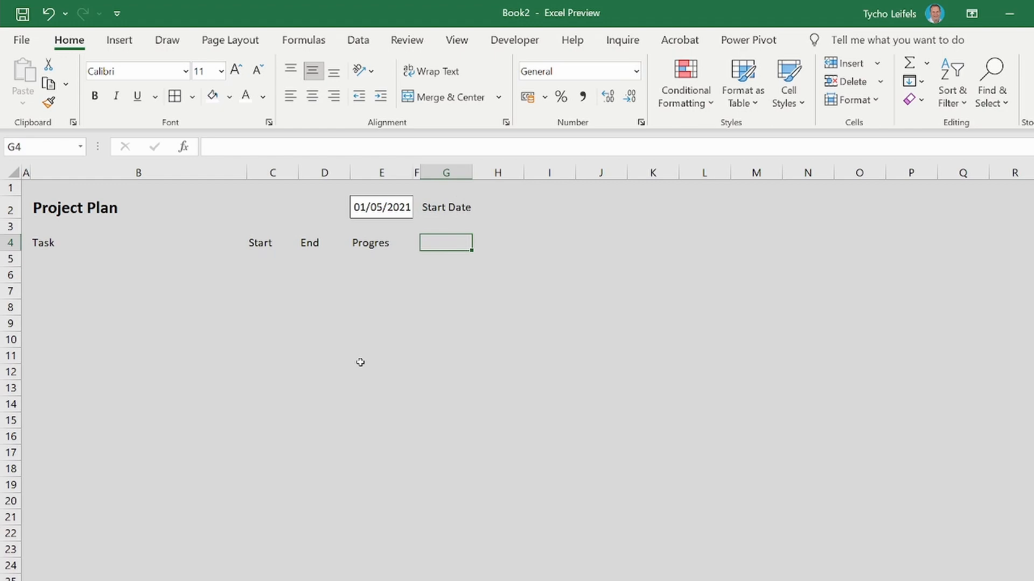
pyautogui.write('=')
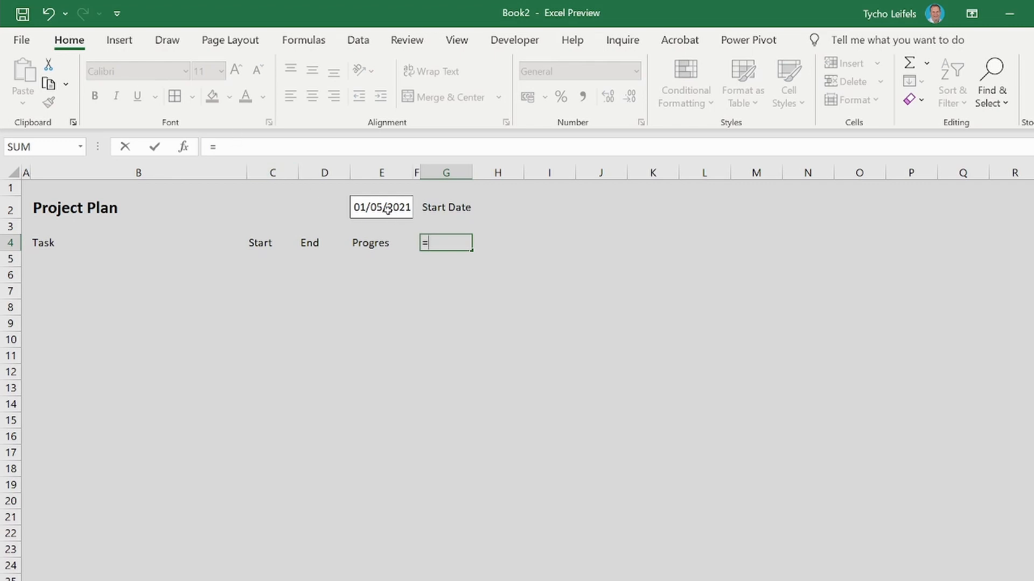
pyautogui.click(360, 199)
pyautogui.press('Return')
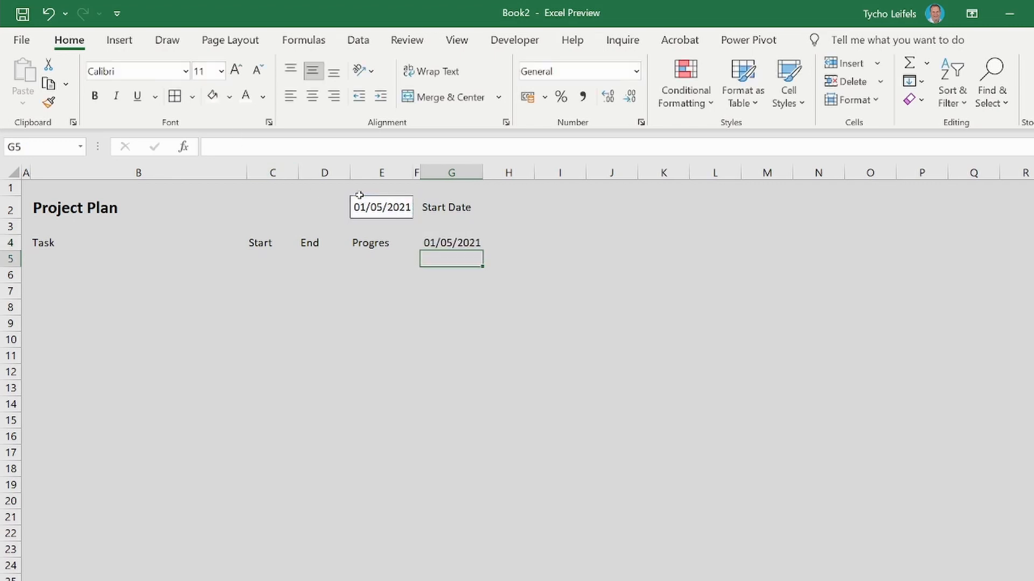
# Enter the formula =G4+7 in cell H4 for the date one week on.
pyautogui.click(508, 243)
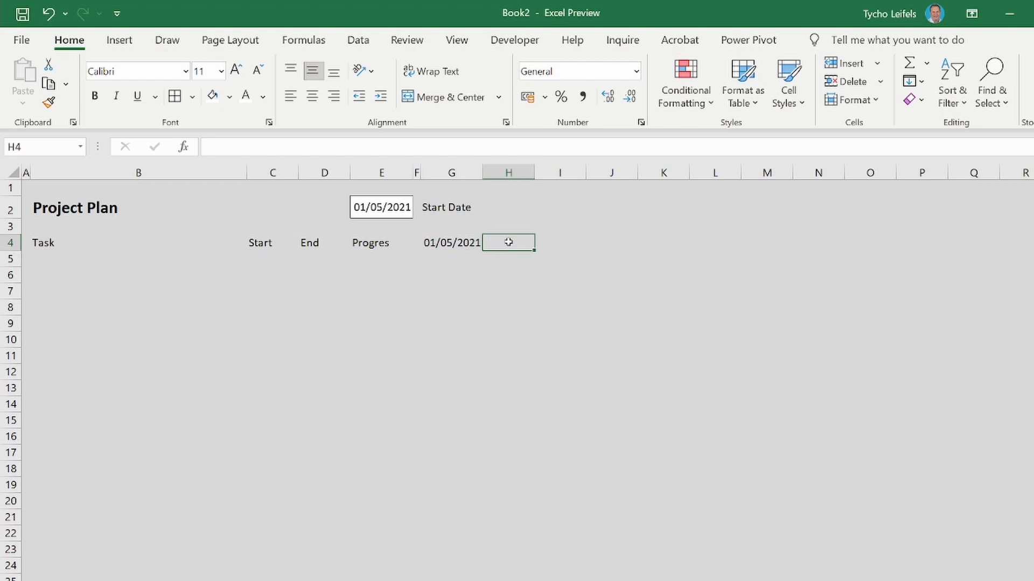
pyautogui.write('=')
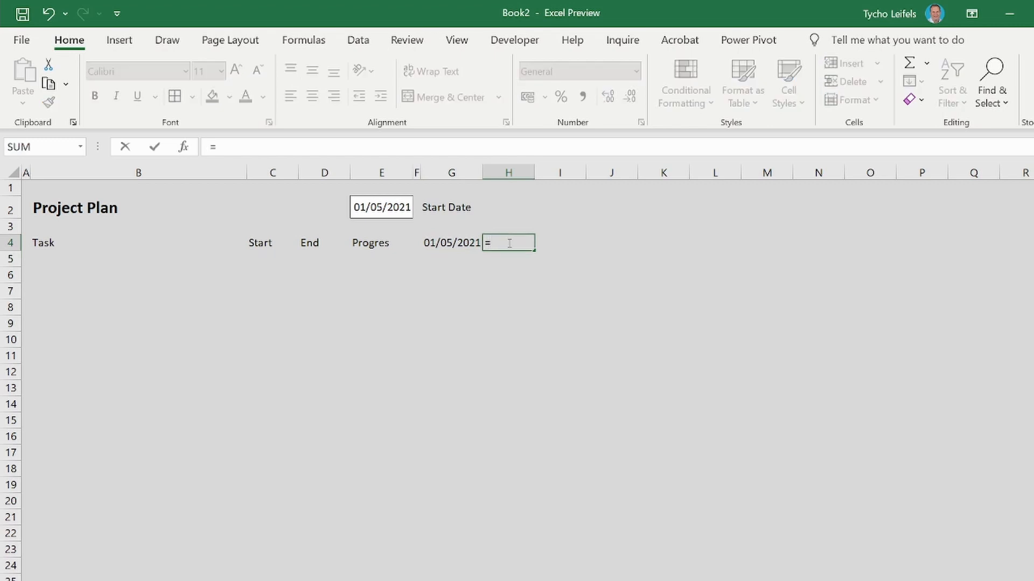
pyautogui.click(441, 242)
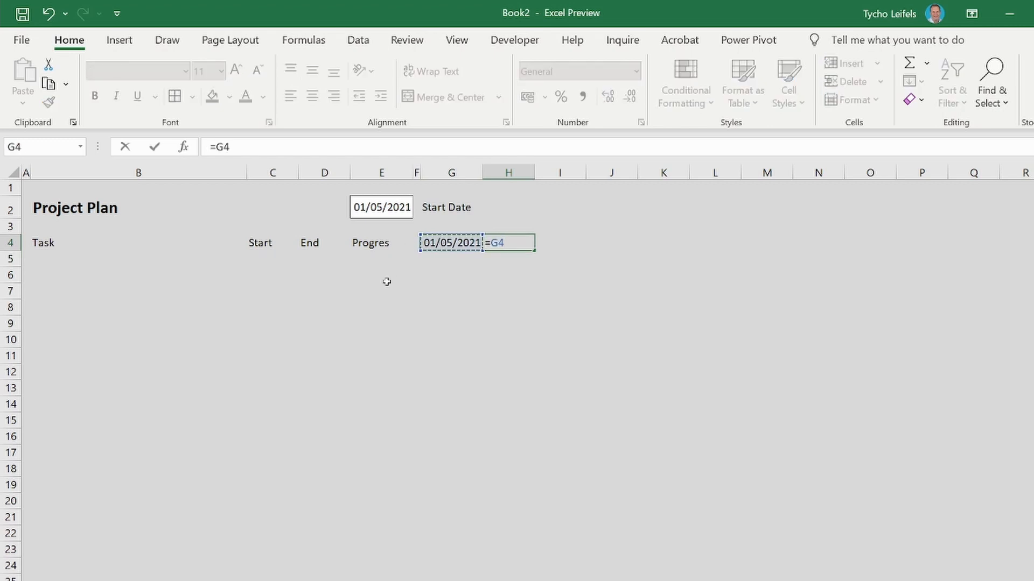
pyautogui.write('+7')
pyautogui.press('Return')
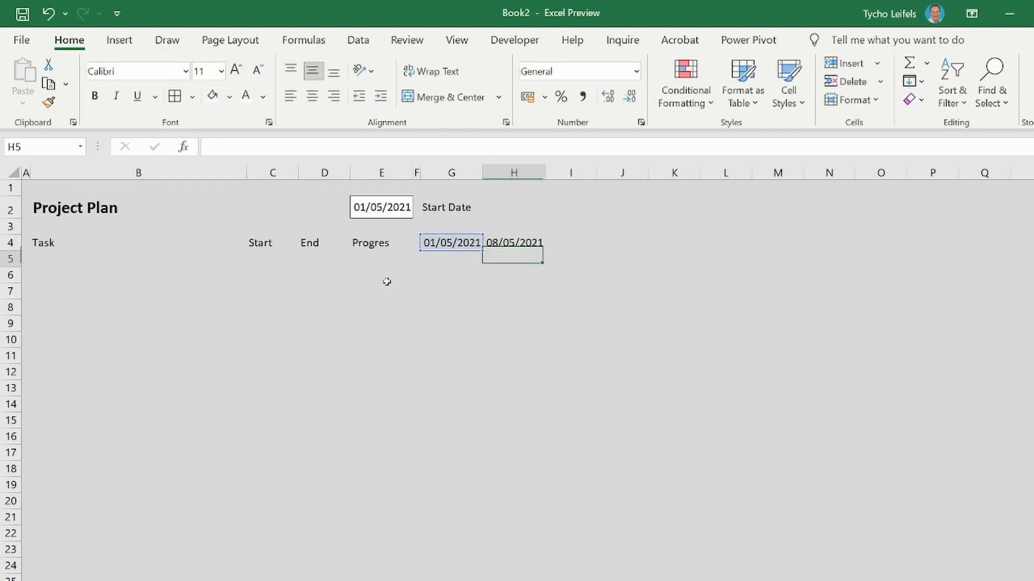
# Rotate the text of the two date cells G4:H4 upwards.
pyautogui.click(506, 243)
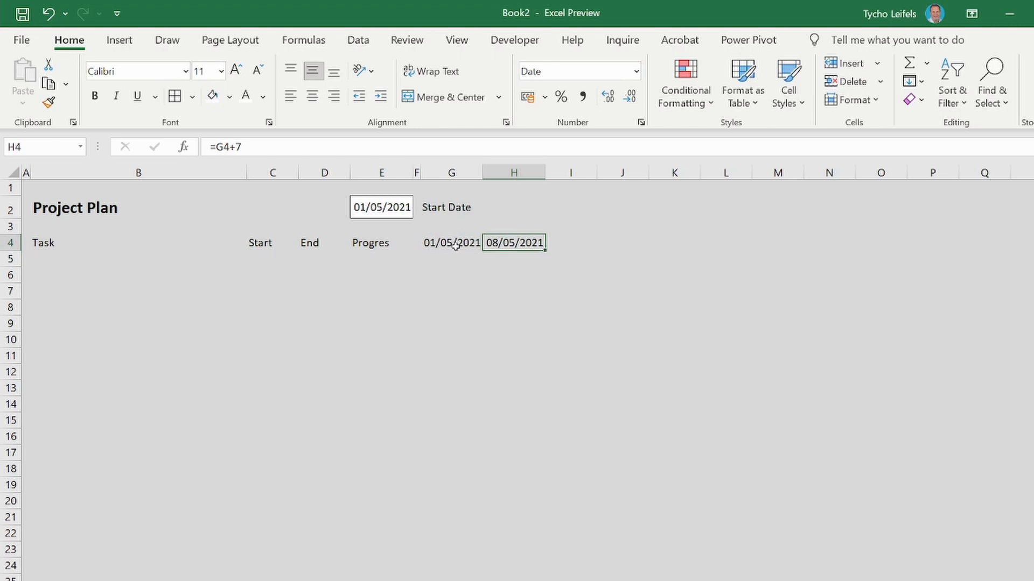
pyautogui.moveTo(456, 245); pyautogui.dragTo(507, 240)
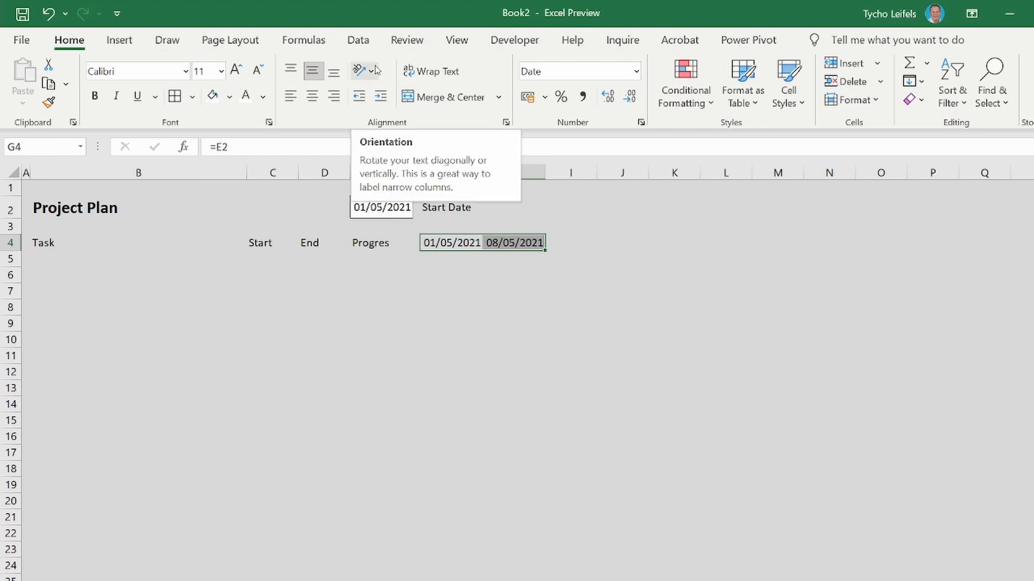
pyautogui.click(376, 69)
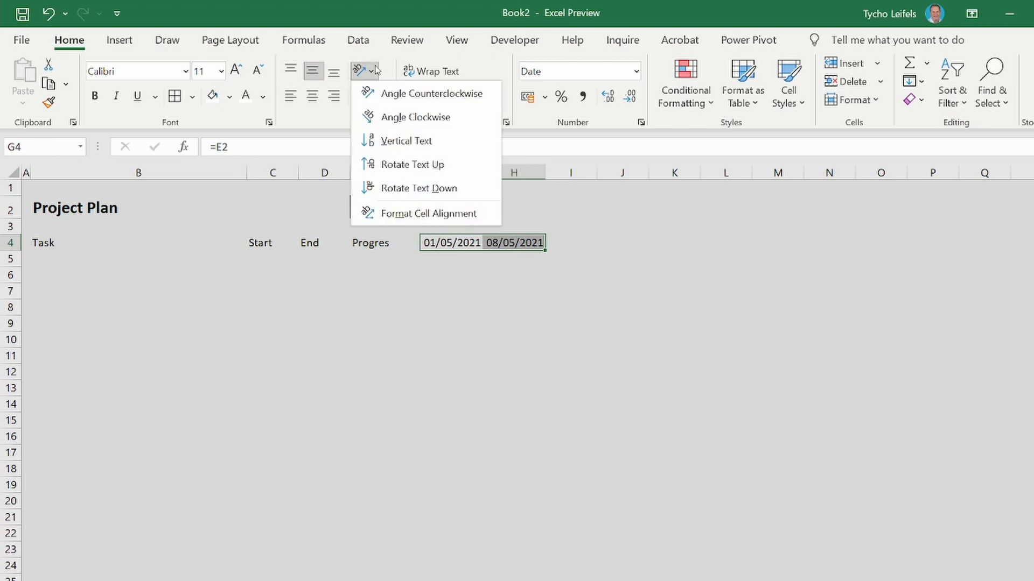
pyautogui.click(402, 169)
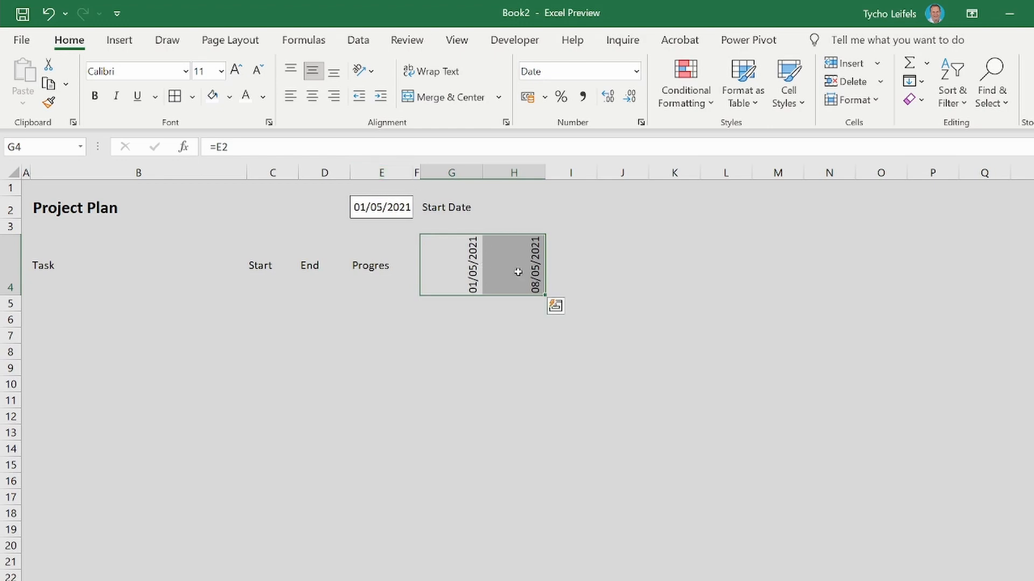
# Fill the weekly date formula from H4 across to AY4 and narrow the date columns to fit the rotated dates.
pyautogui.click(518, 272)
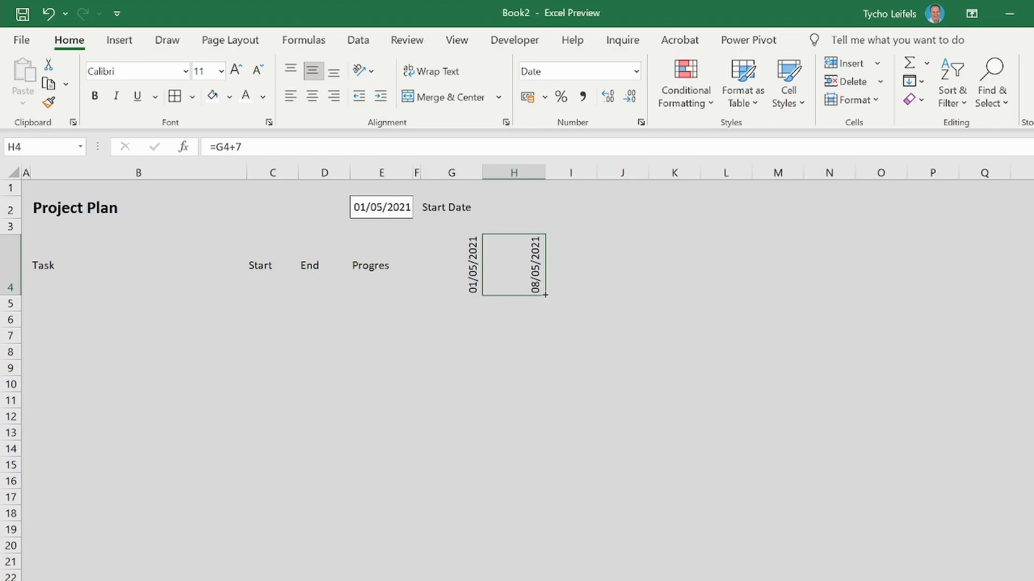
pyautogui.moveTo(544, 295); pyautogui.dragTo(877, 280)
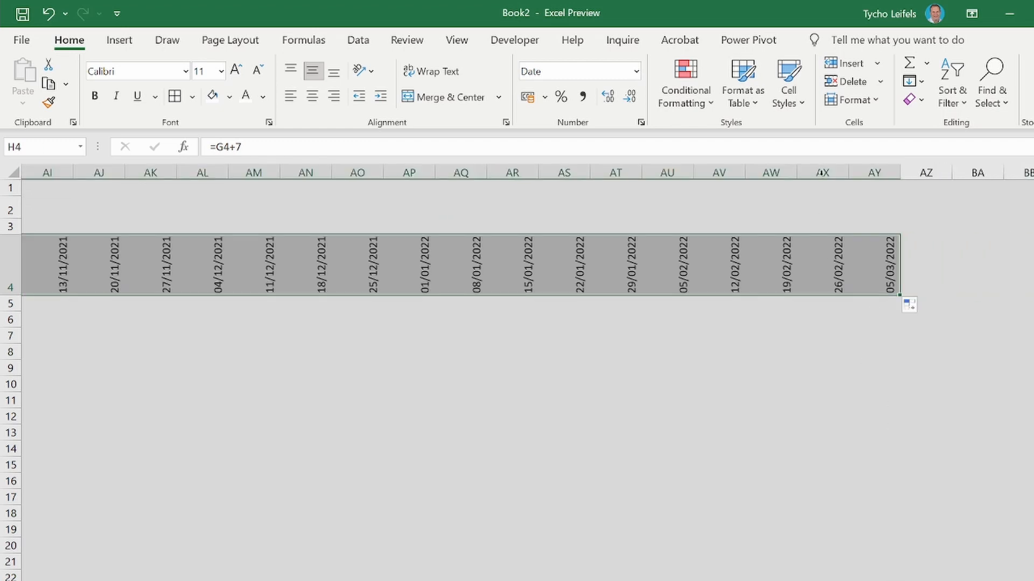
pyautogui.moveTo(872, 172); pyautogui.dragTo(429, 177)
pyautogui.click(710, 384)
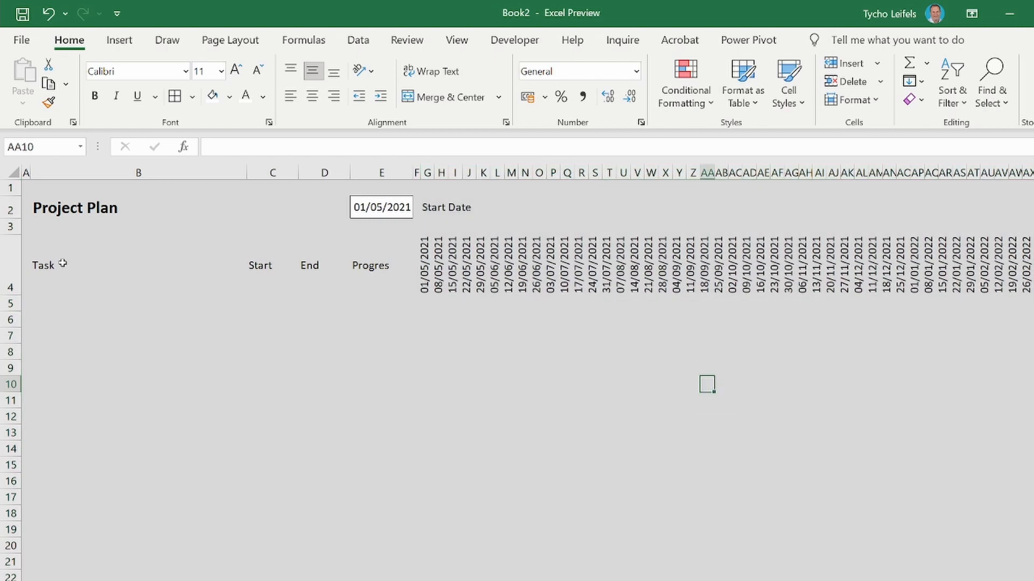
# Format the header row from B4 through the last date with a blue fill and bold white text.
pyautogui.moveTo(50, 265); pyautogui.dragTo(1026, 260)
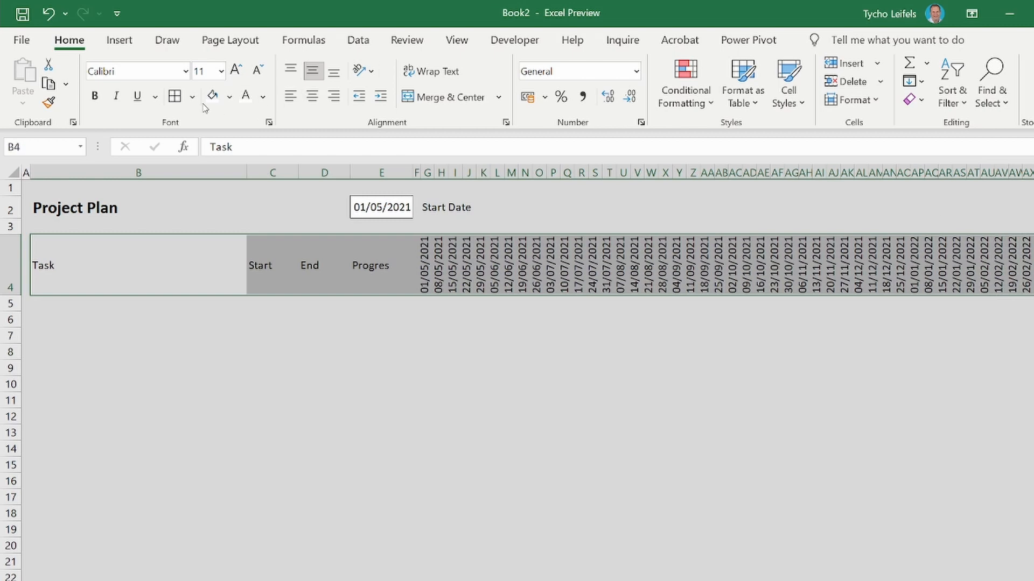
pyautogui.click(229, 97)
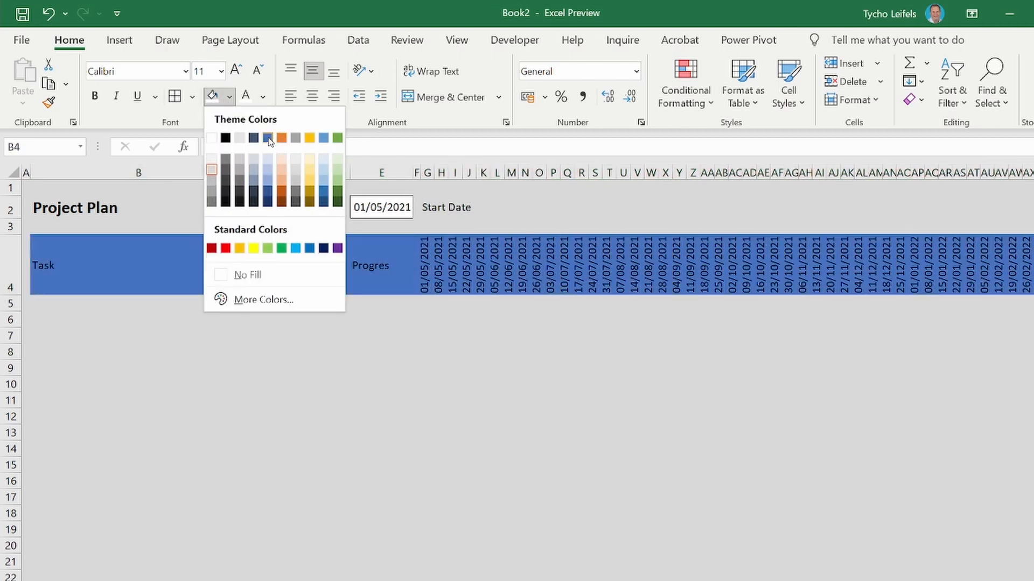
pyautogui.click(268, 138)
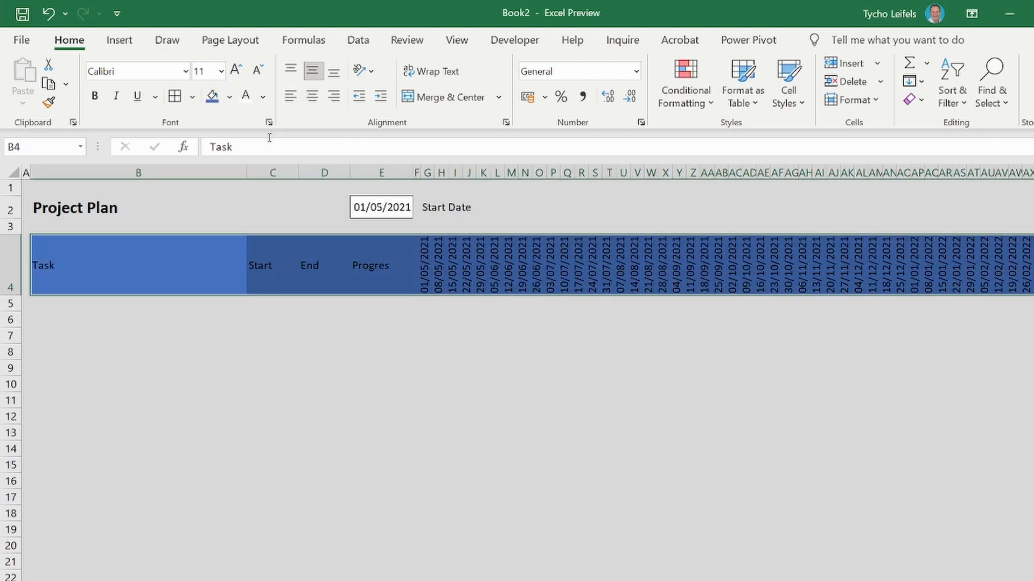
pyautogui.click(97, 97)
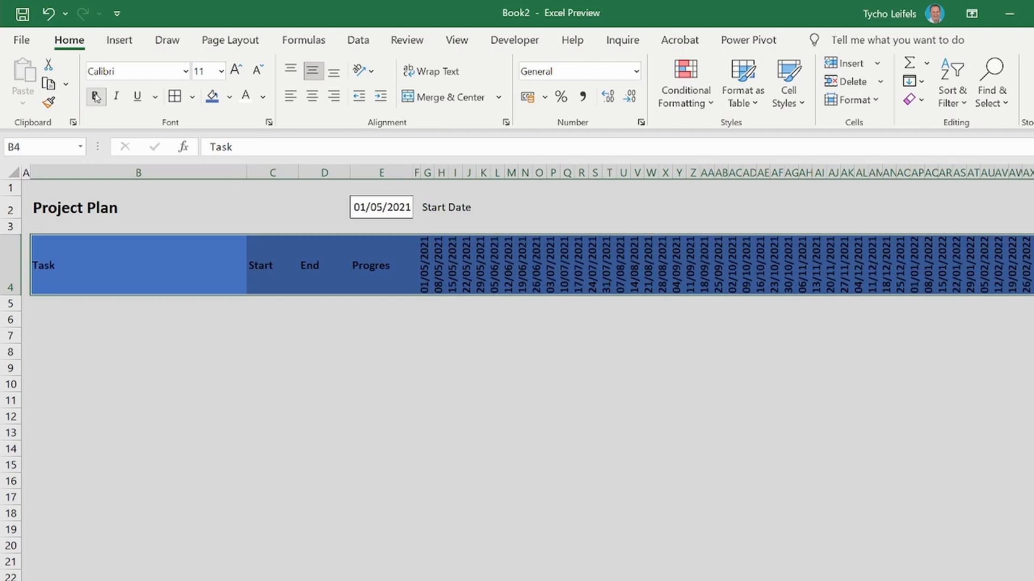
pyautogui.click(245, 101)
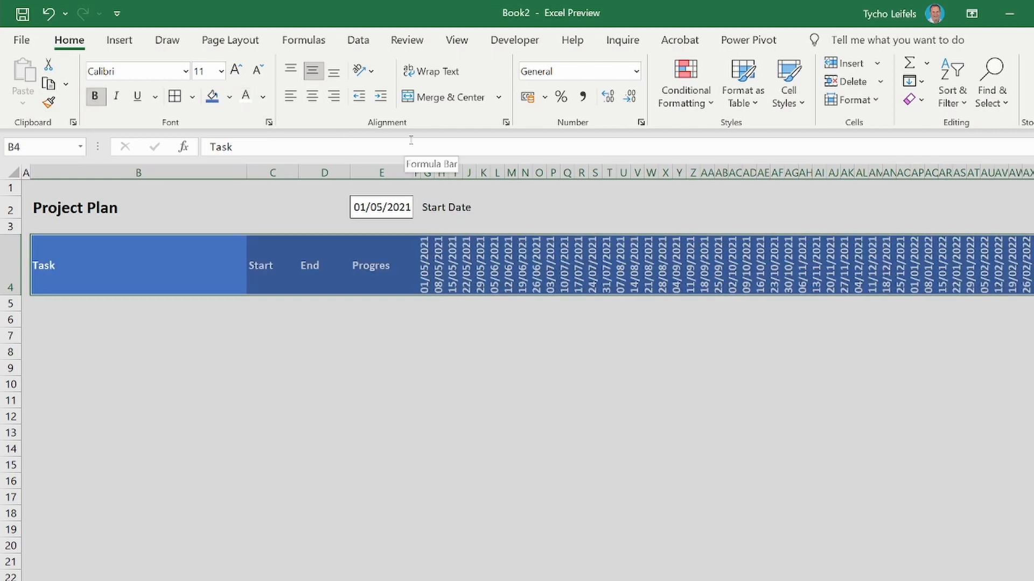
# Enter Task 1 in cell B8 and Subtask 1 in cell B9.
pyautogui.click(55, 356)
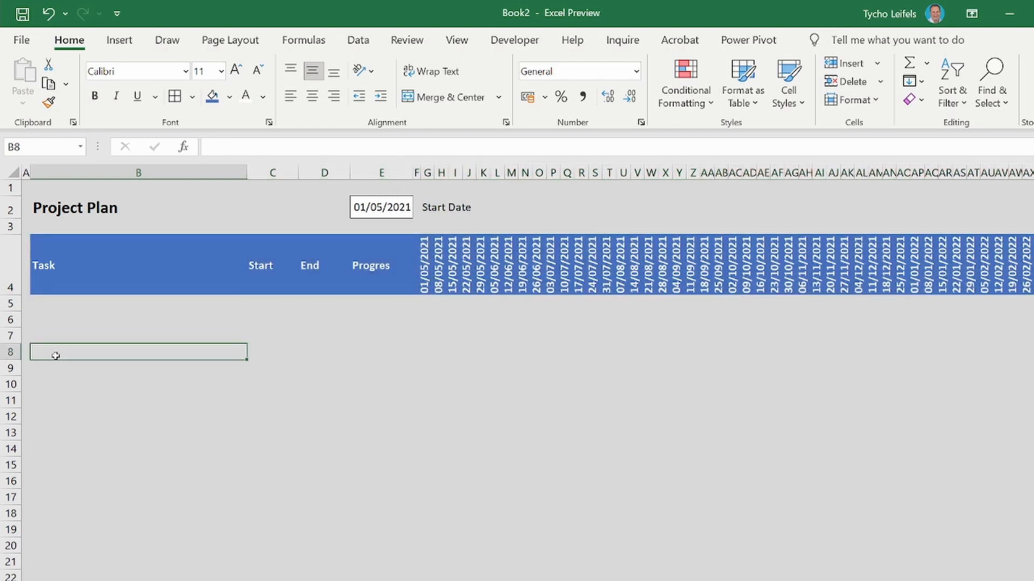
pyautogui.write('T')
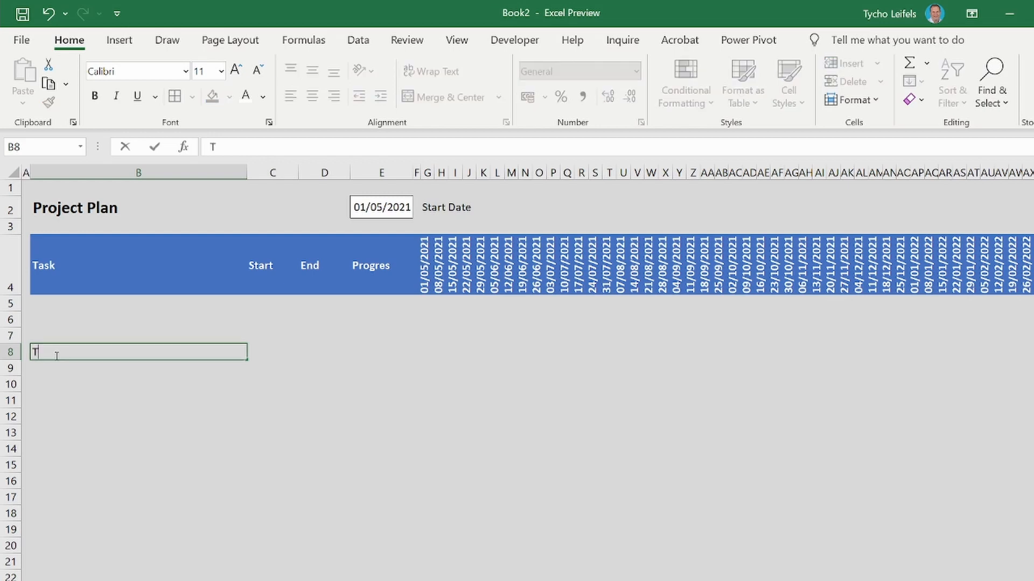
pyautogui.write('ask 1')
pyautogui.press('Return')
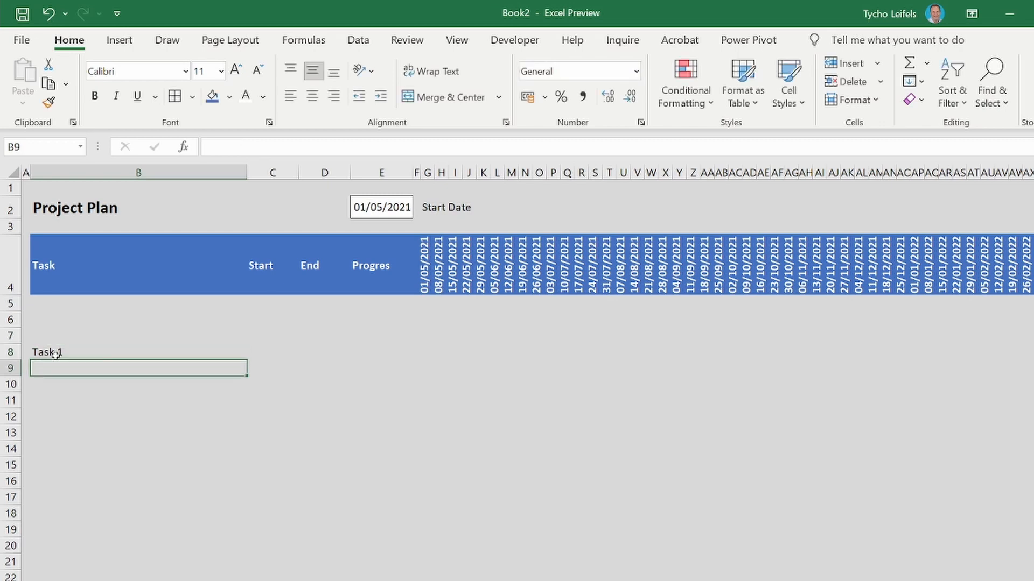
pyautogui.write('Subta')
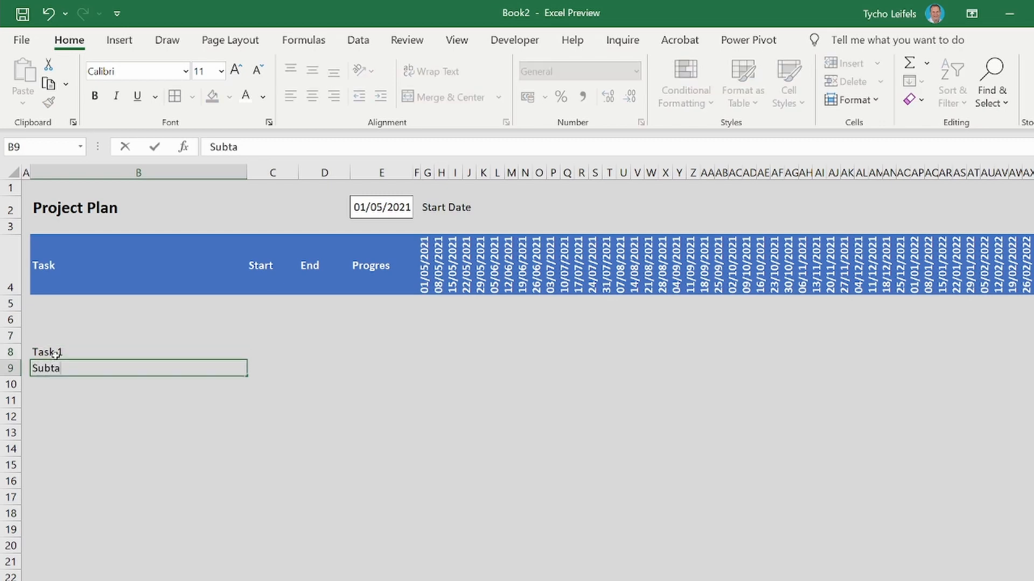
pyautogui.write('sk 1')
# Give the task block B8:E14 a white fill and apply All Borders to it.
pyautogui.moveTo(78, 350); pyautogui.dragTo(385, 444)
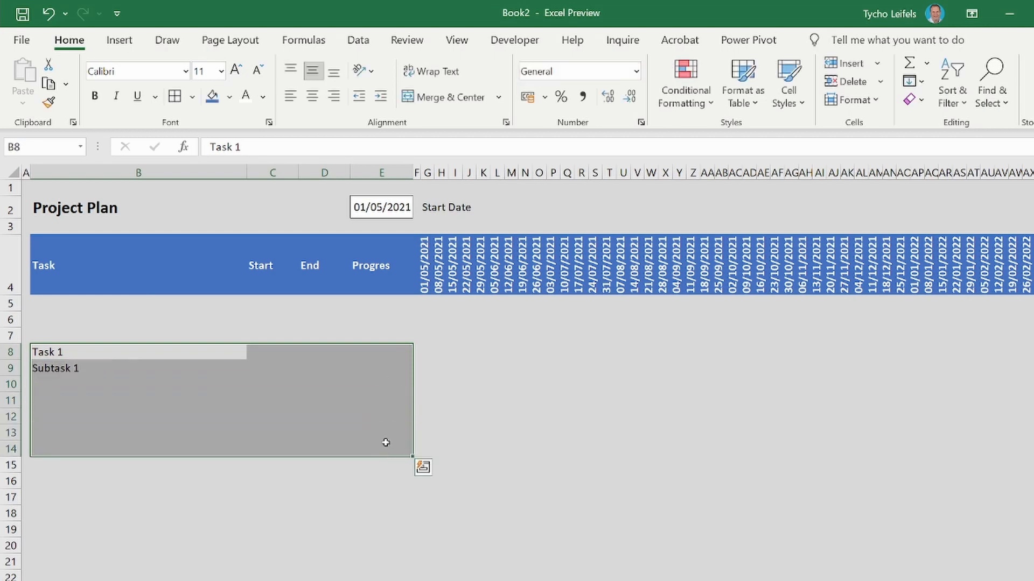
pyautogui.click(229, 97)
pyautogui.click(211, 139)
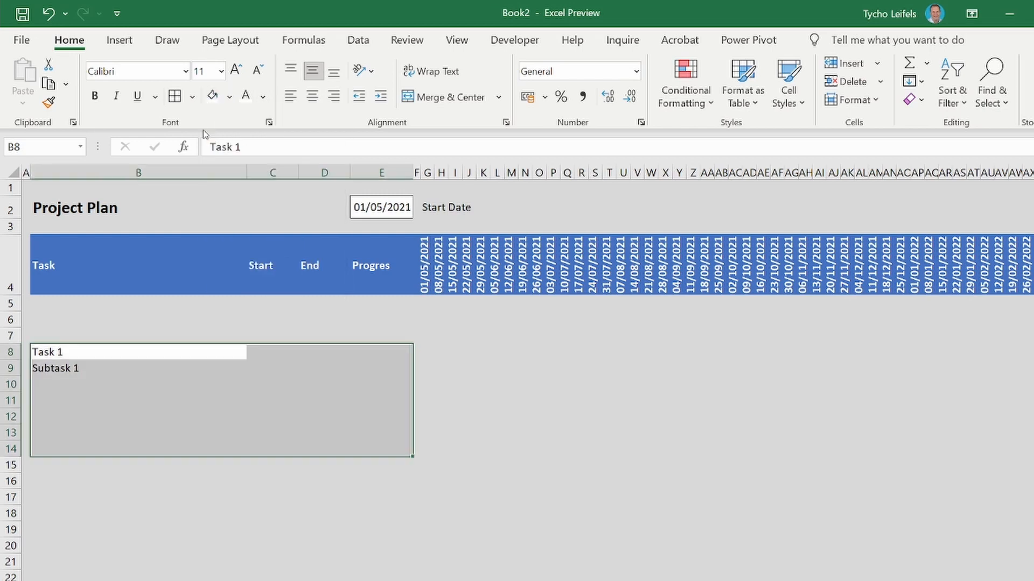
pyautogui.click(176, 97)
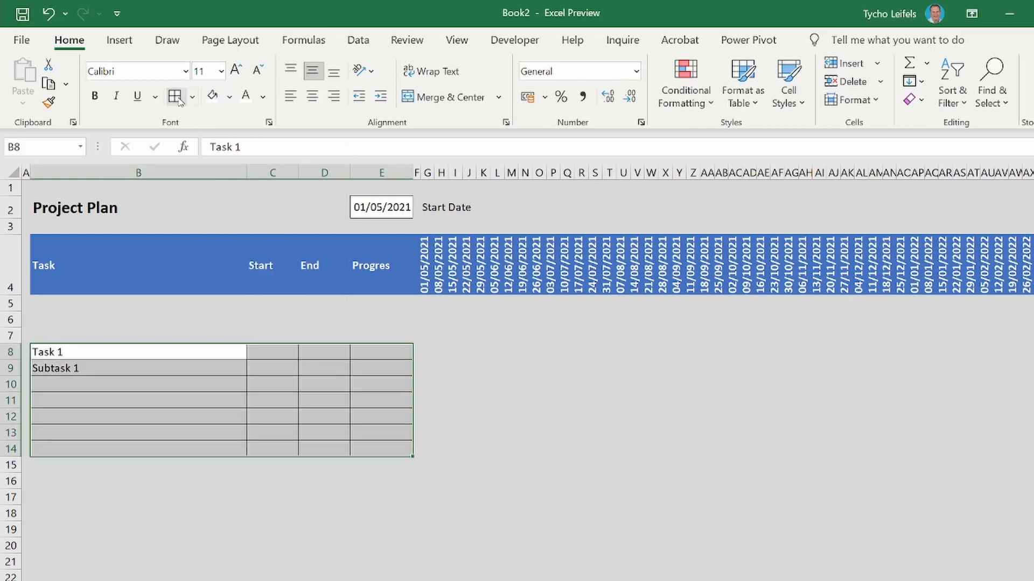
pyautogui.click(132, 405)
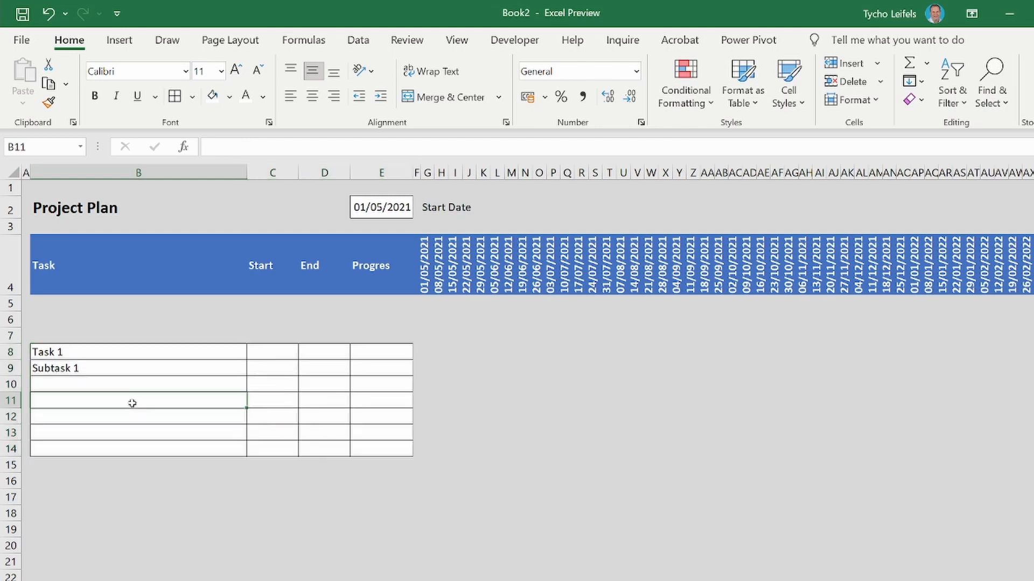
# Indent Subtask 1 in B9 by one level and fill it down as a numbered series to B14.
pyautogui.click(113, 369)
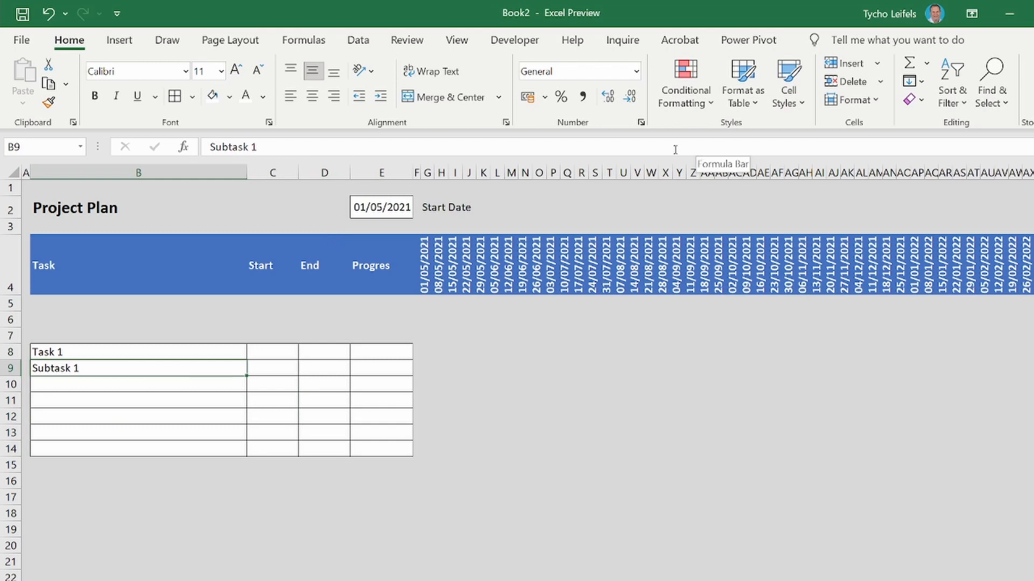
pyautogui.click(384, 96)
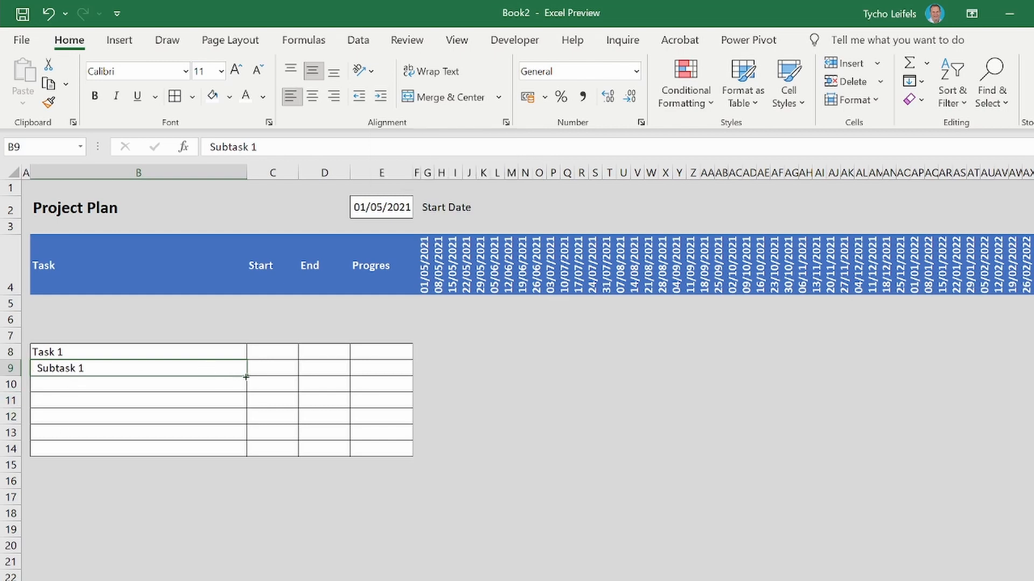
pyautogui.moveTo(247, 376); pyautogui.dragTo(240, 452)
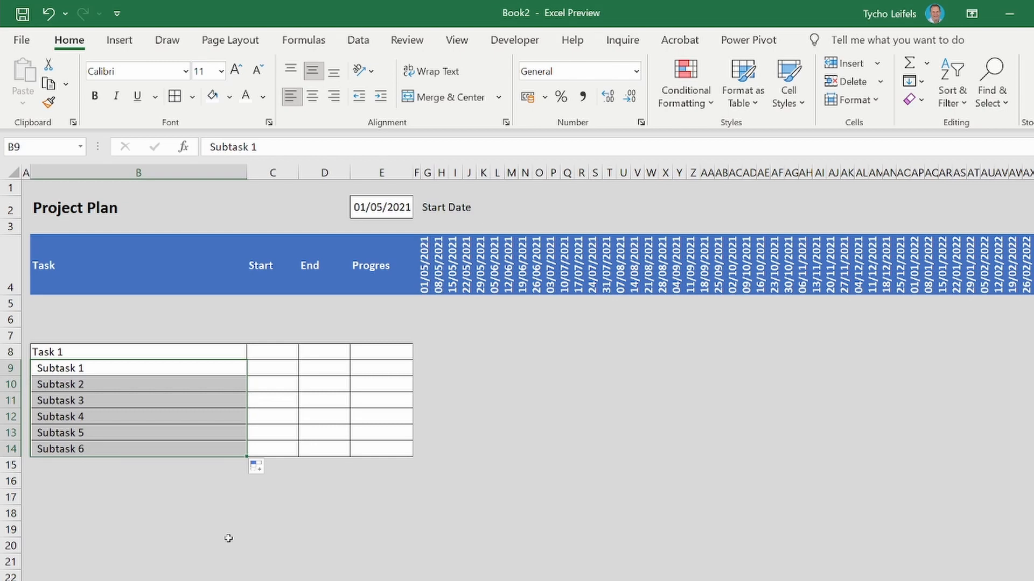
# Make the Task 1 heading in cell B8 bold.
pyautogui.click(103, 348)
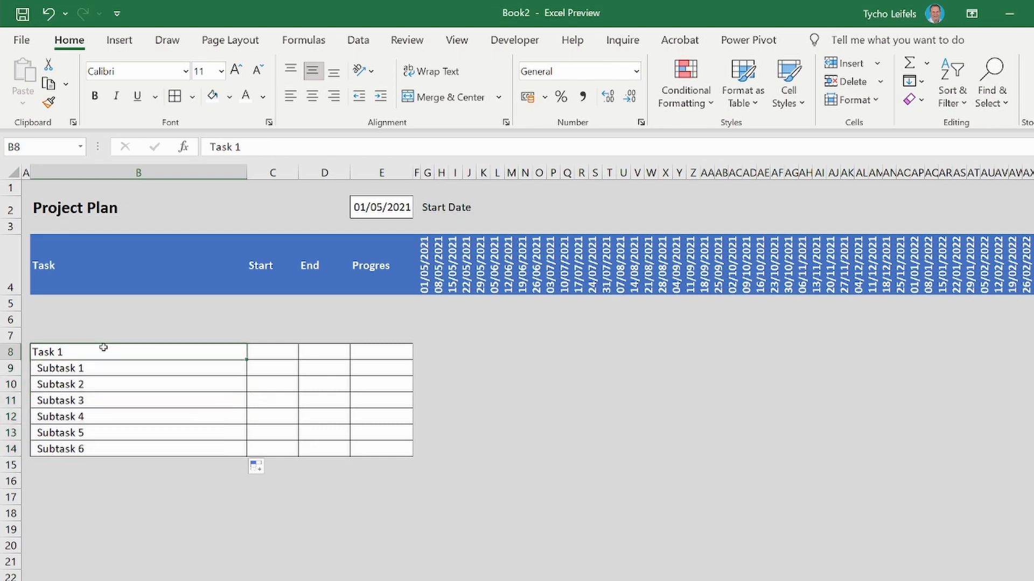
pyautogui.click(97, 99)
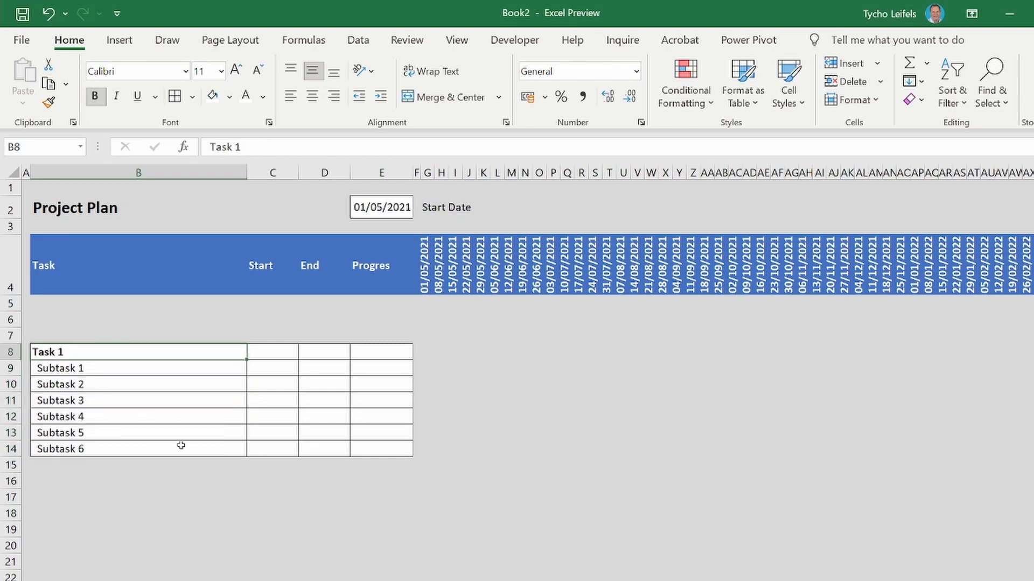
# Enter the start date 10/5/21 for Subtask 1 in cell C9.
pyautogui.click(283, 369)
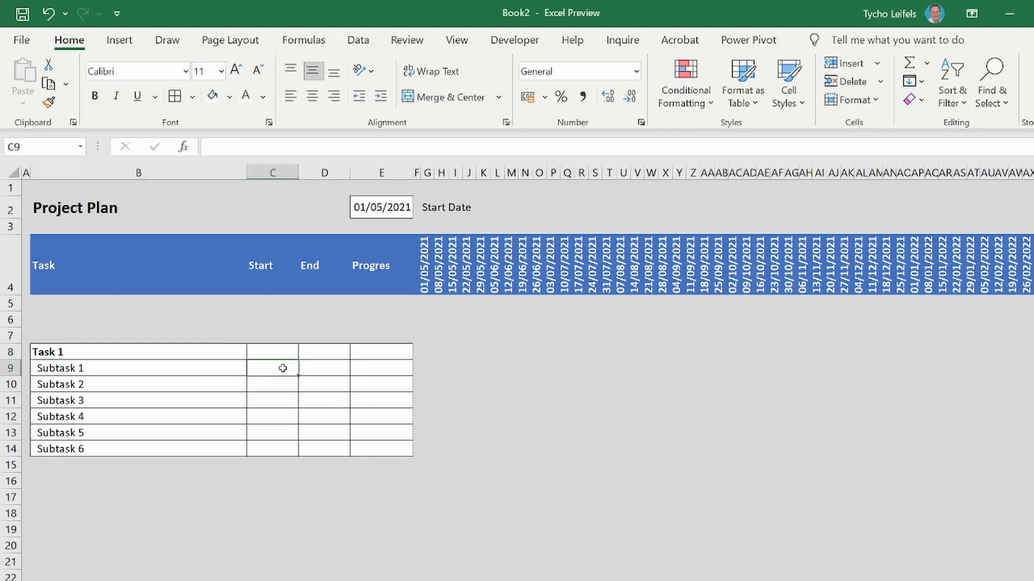
pyautogui.write('10/5/')
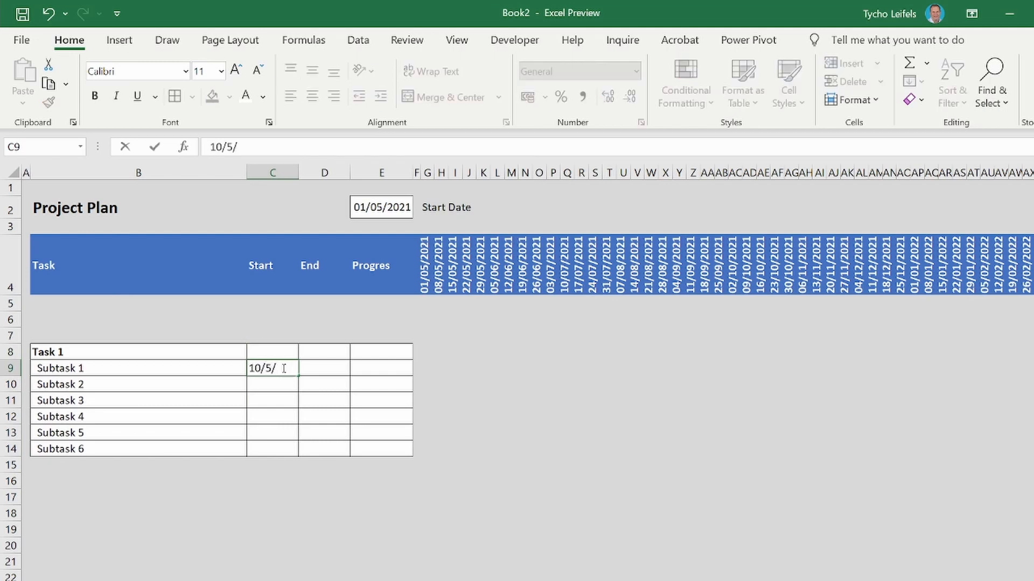
pyautogui.write('21')
pyautogui.press('Return')
# Calculate Subtask 1's end date in D9 as 14 days after its start with =C9+14.
pyautogui.click(283, 368)
pyautogui.press('Right')
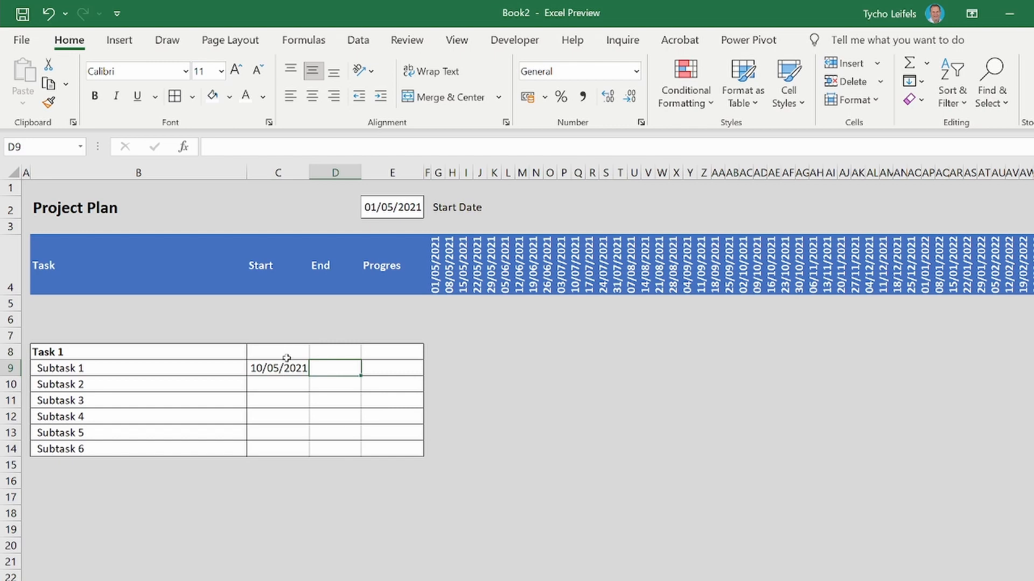
pyautogui.write('=')
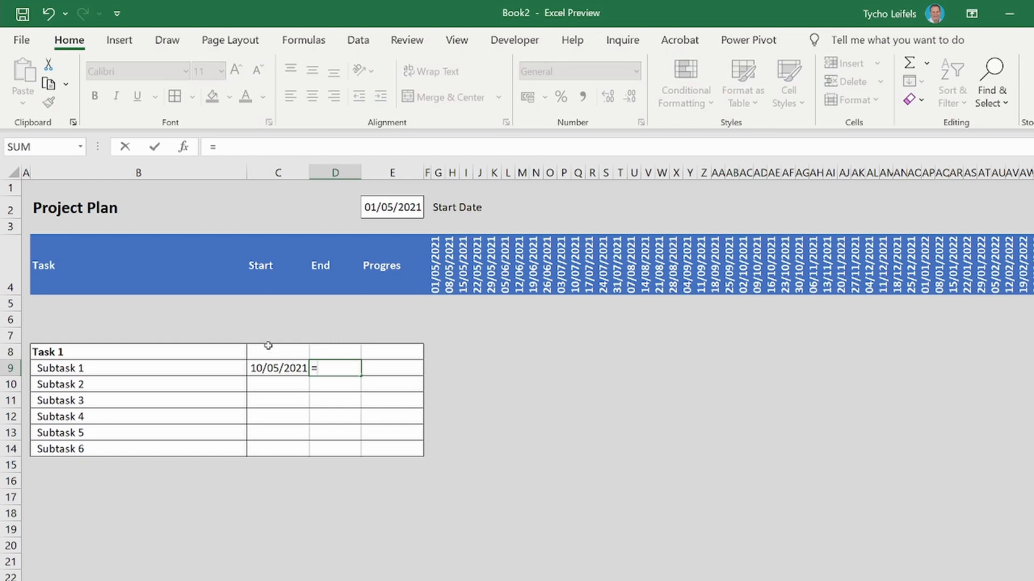
pyautogui.click(299, 368)
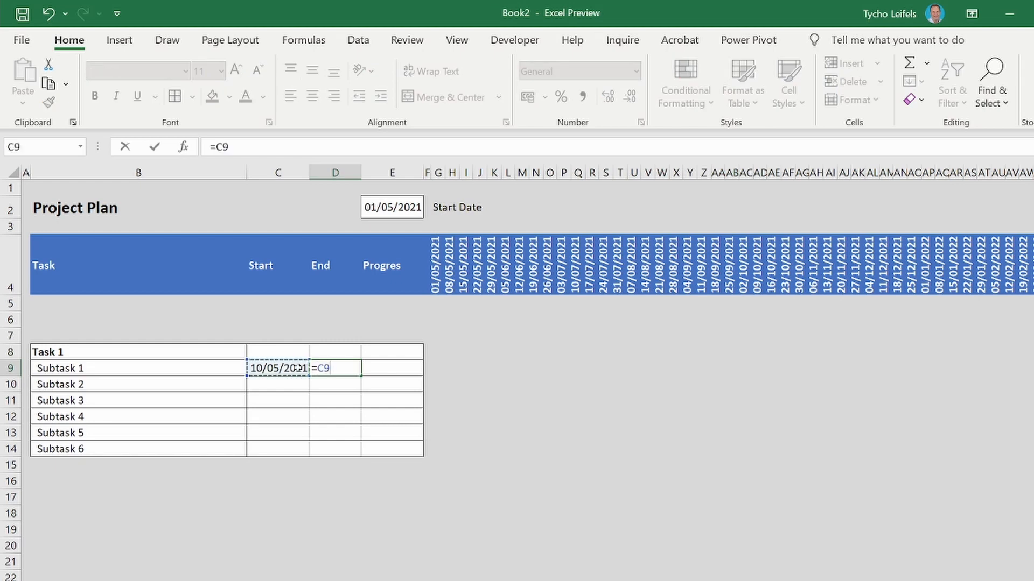
pyautogui.write('+14')
pyautogui.press('Return')
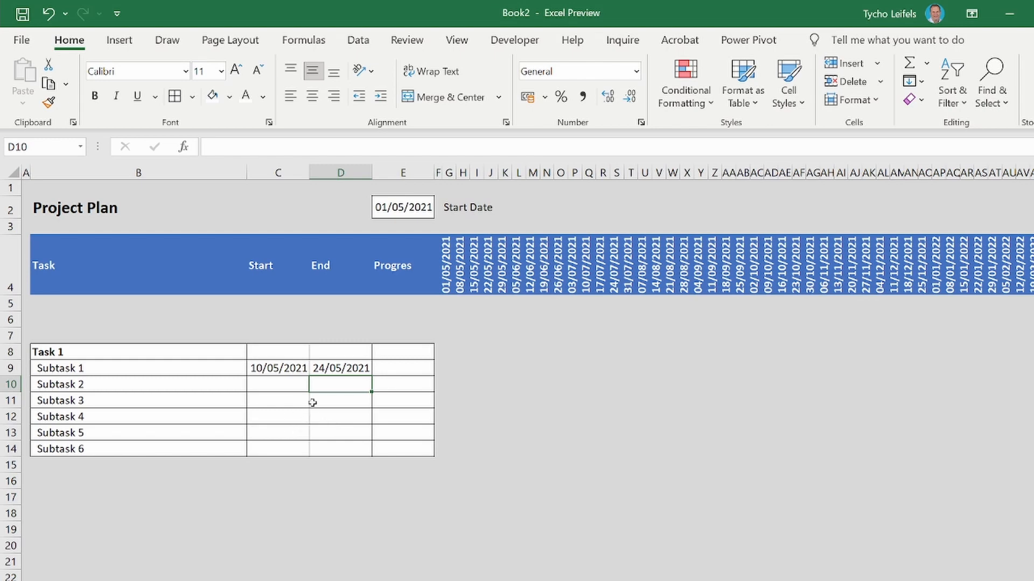
# Start Subtask 2 at Subtask 1's end with =D9 in C10, and set its end in D10 to =C10+21.
pyautogui.click(282, 389)
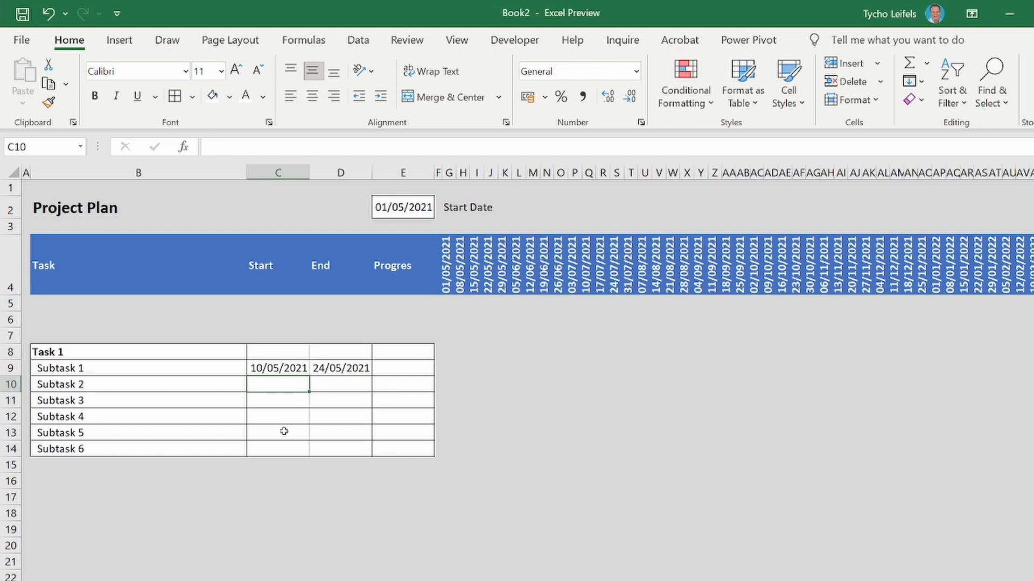
pyautogui.write('=')
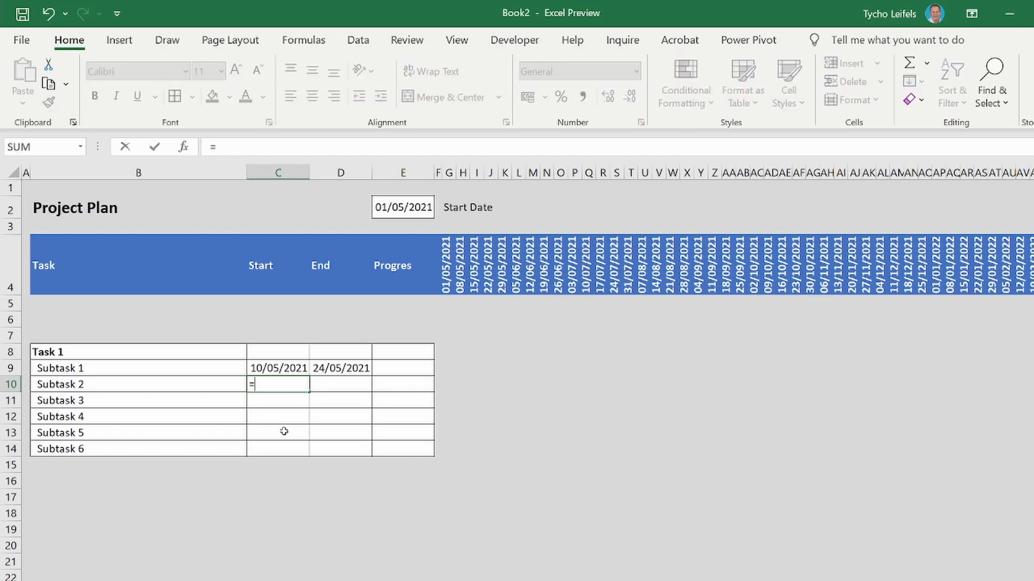
pyautogui.click(332, 367)
pyautogui.press('Return')
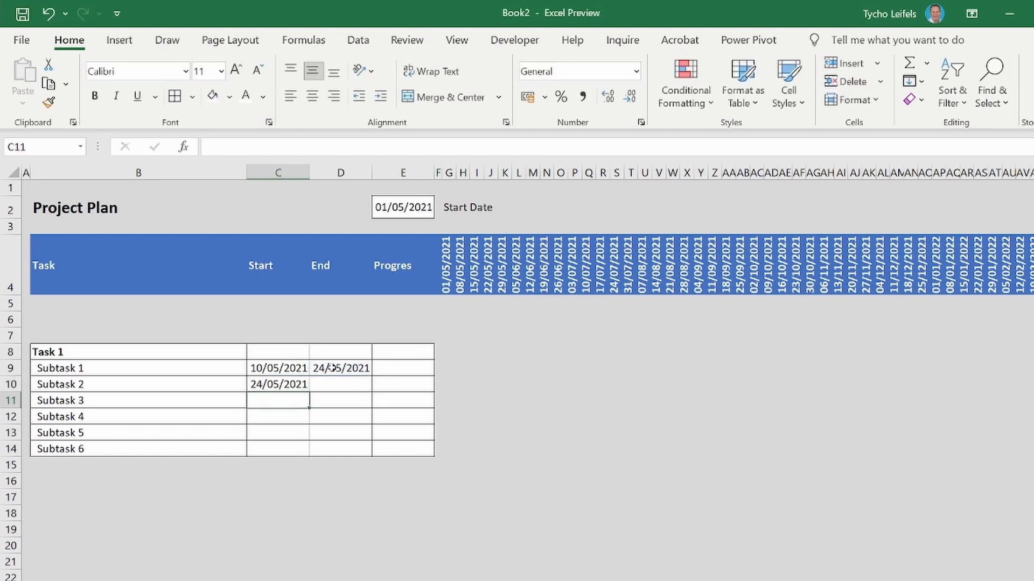
pyautogui.click(336, 381)
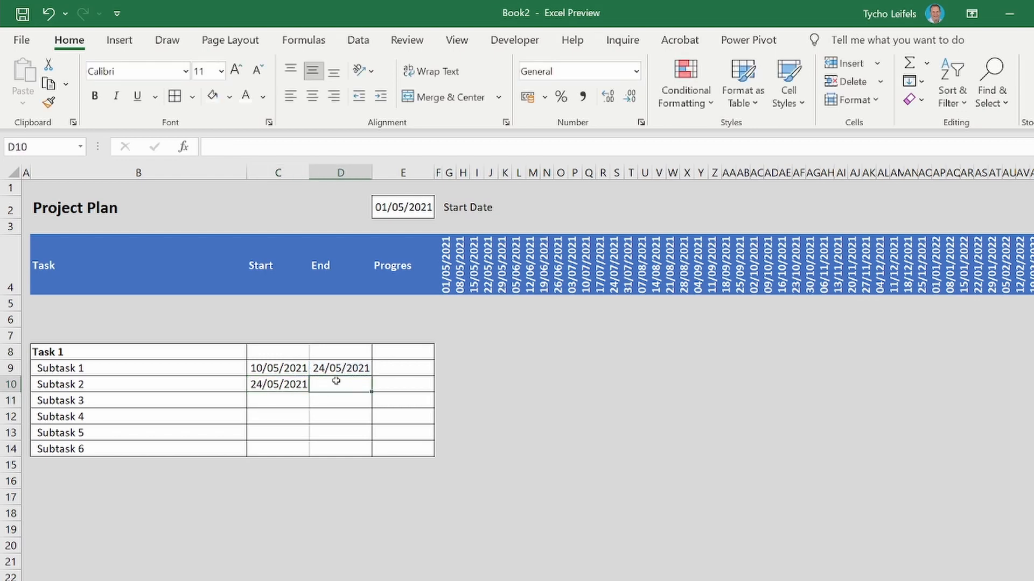
pyautogui.write('=')
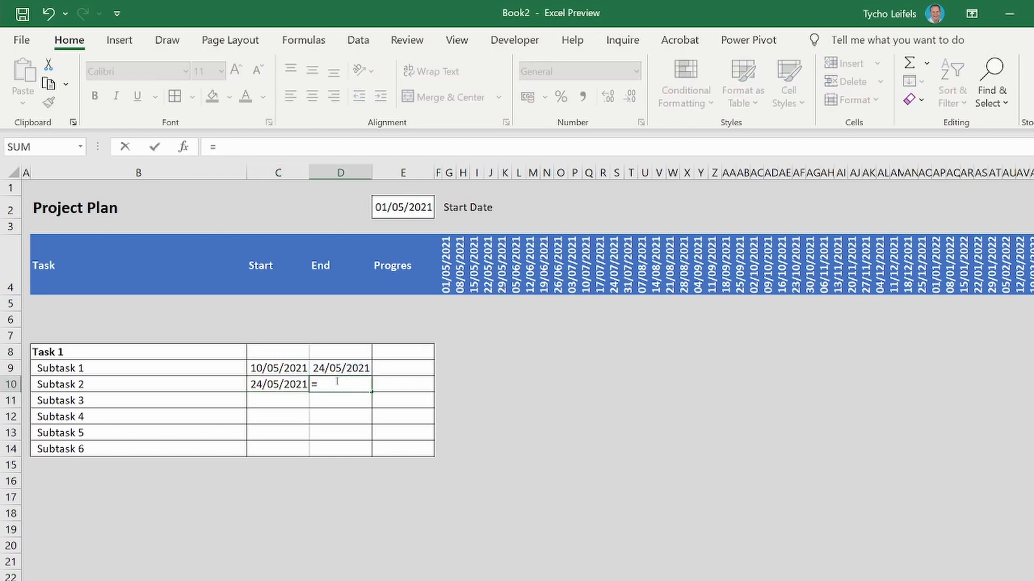
pyautogui.click(273, 385)
pyautogui.write('+21')
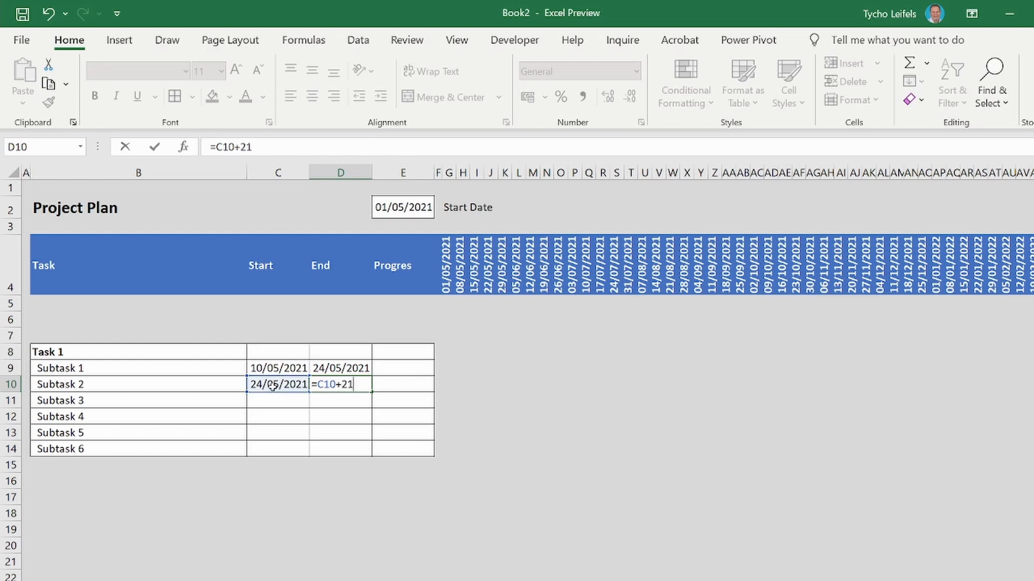
pyautogui.press('Return')
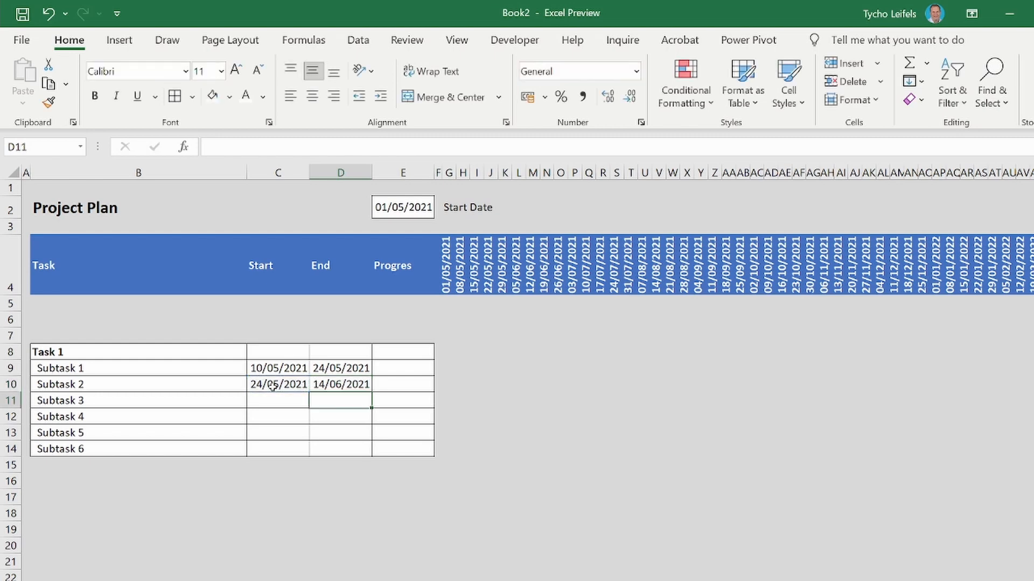
# Start Subtask 3 at Subtask 1's end with =D9 in C11, and set its end in D11 to =C11+50.
pyautogui.click(284, 400)
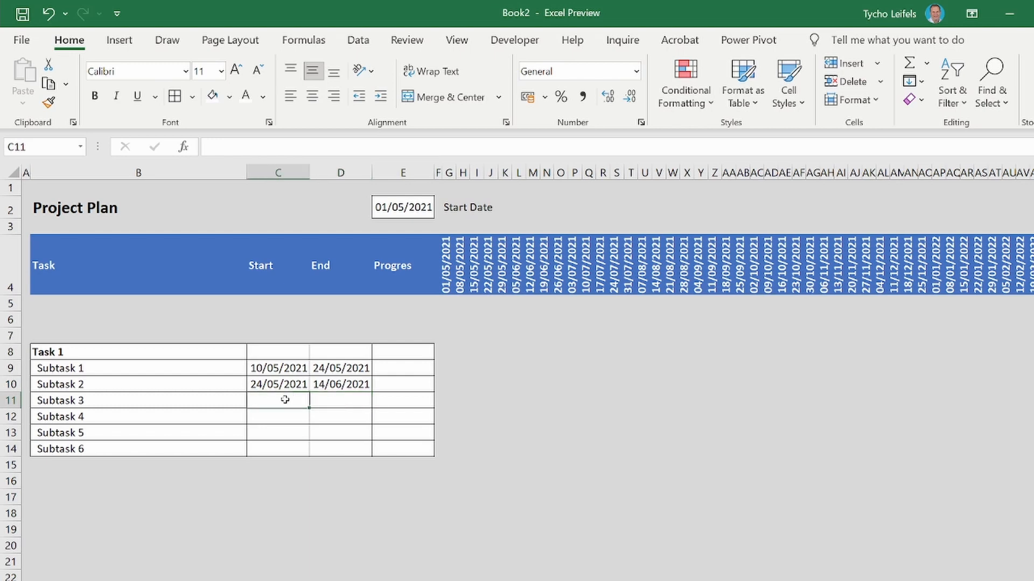
pyautogui.write('=')
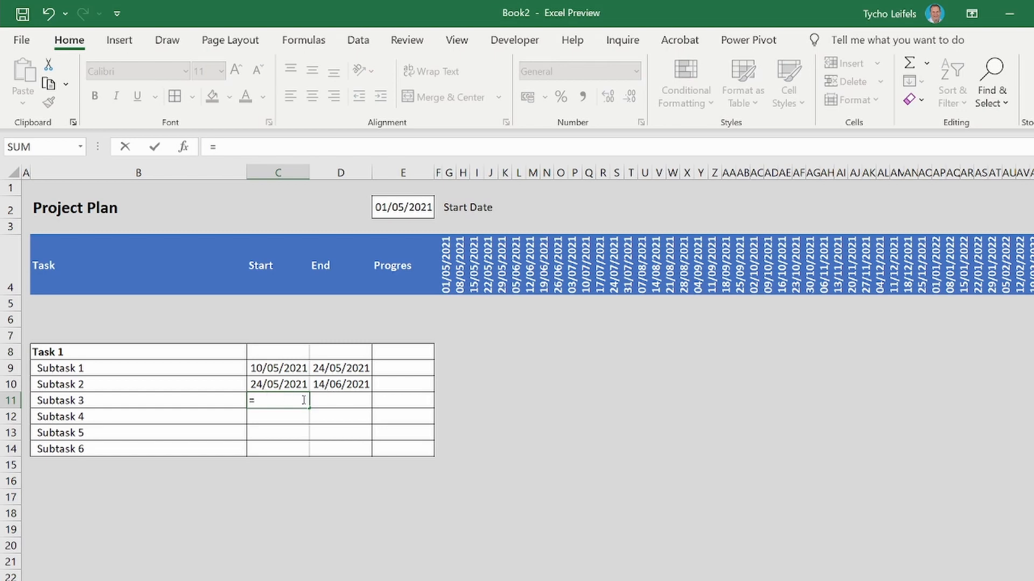
pyautogui.click(349, 367)
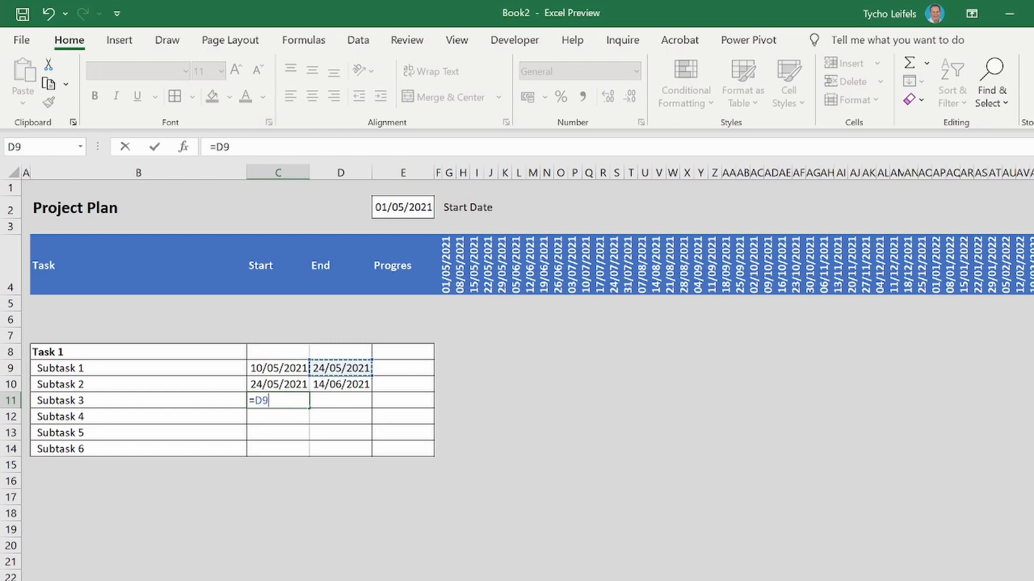
pyautogui.press('Return')
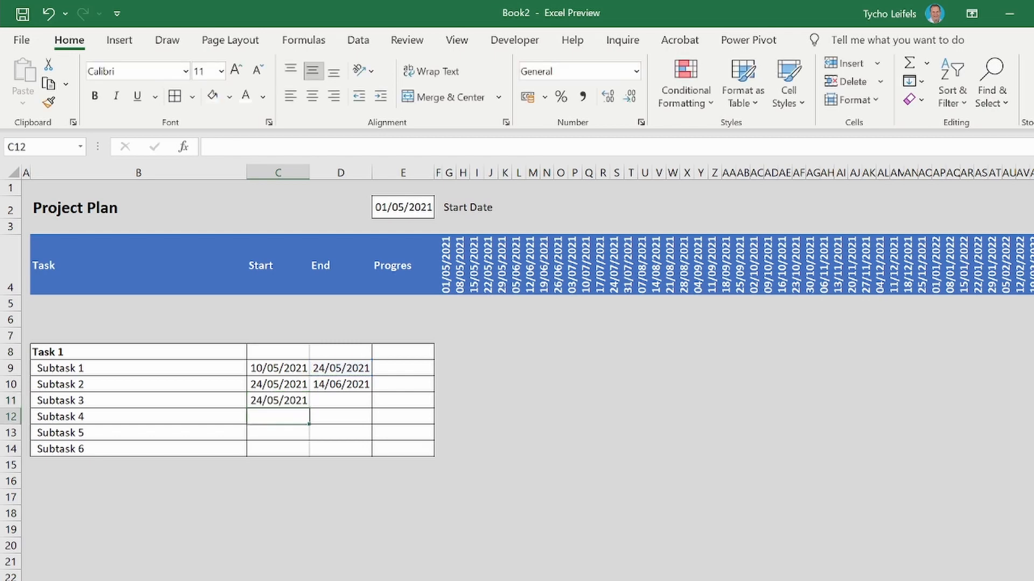
pyautogui.click(328, 403)
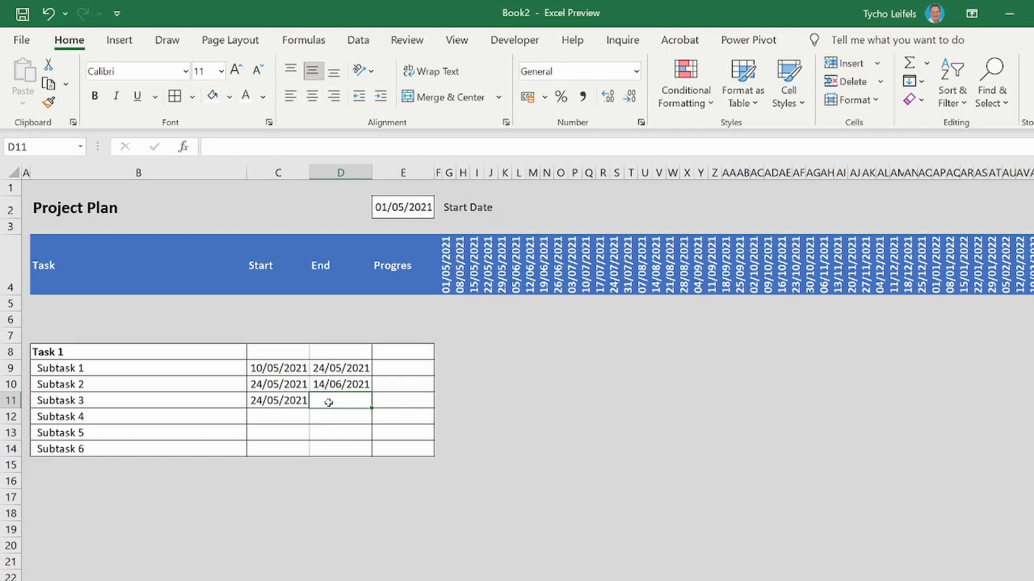
pyautogui.write('=')
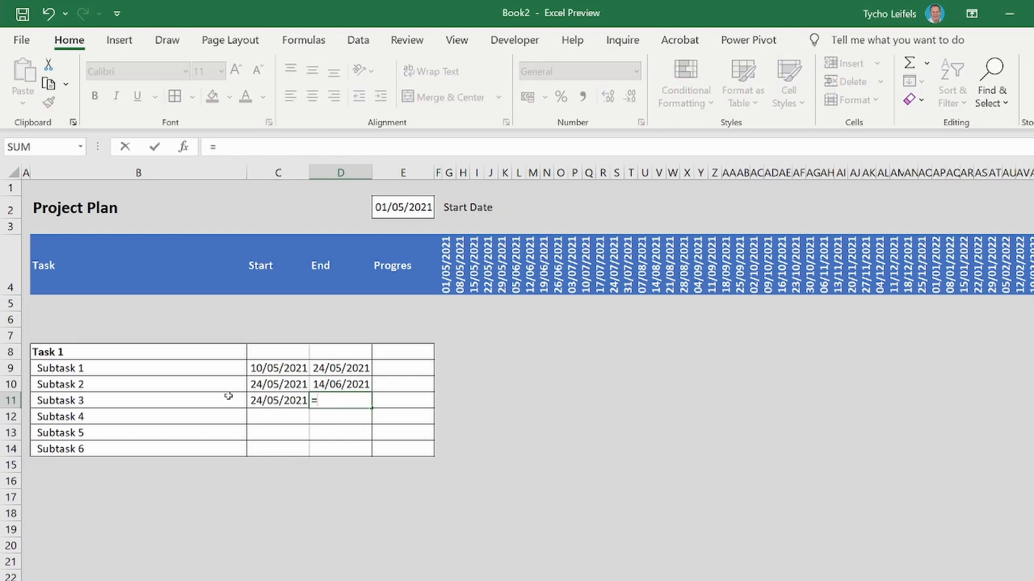
pyautogui.click(271, 402)
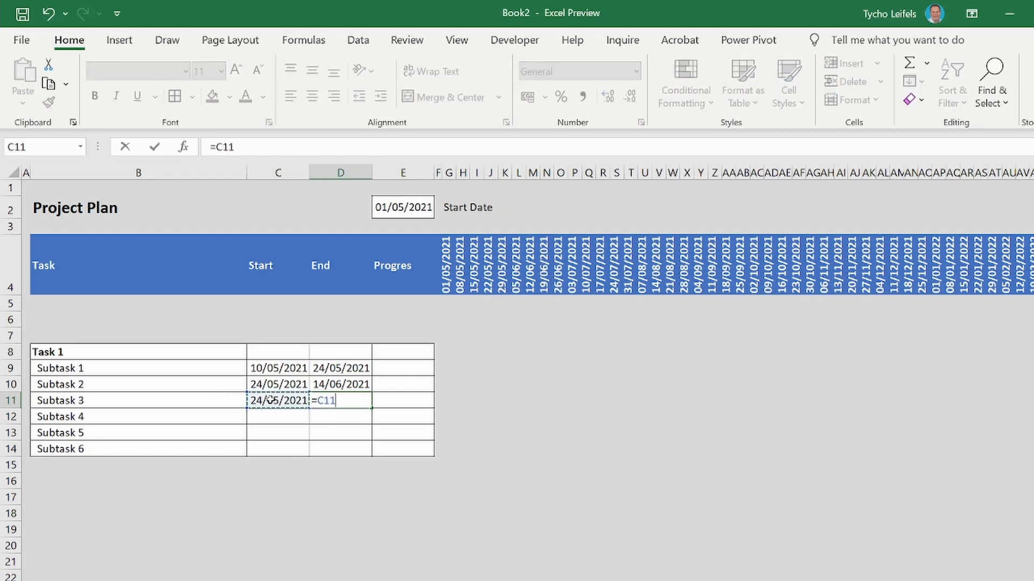
pyautogui.write('+50')
pyautogui.press('Return')
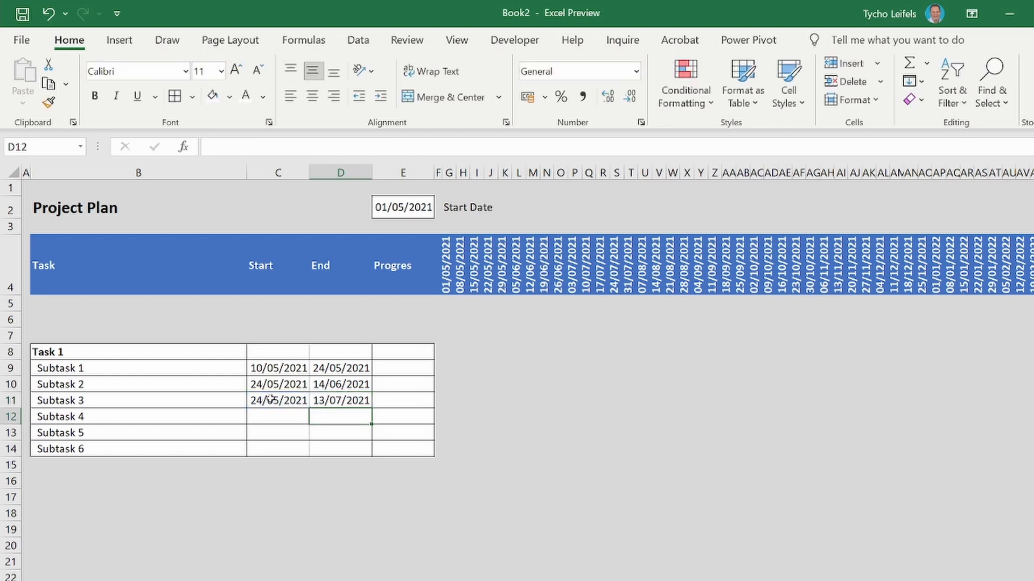
# Start Subtask 4 at Subtask 3's end with =D11 in C12, and set its end in D12 to =C12+14.
pyautogui.click(271, 414)
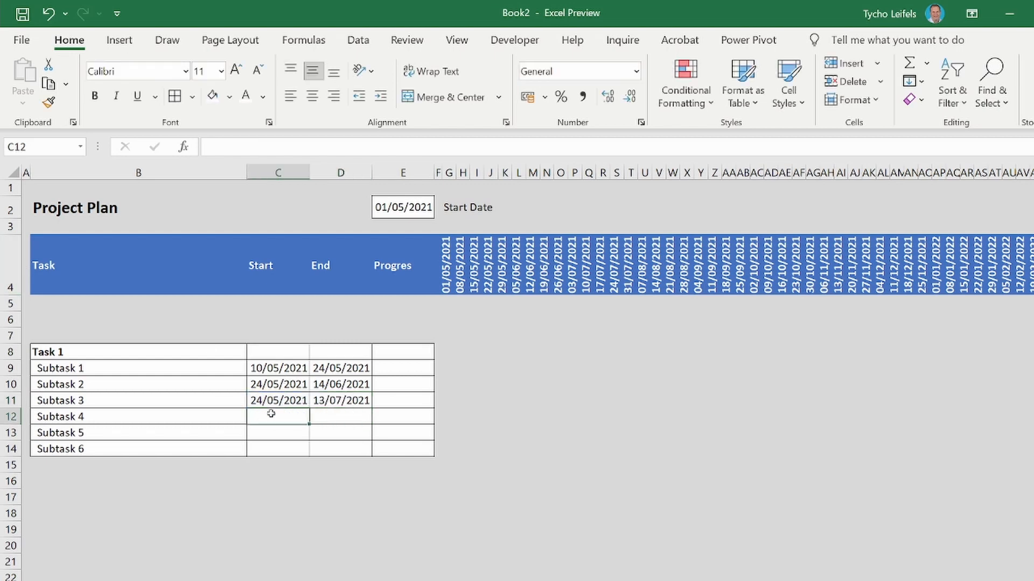
pyautogui.write('=')
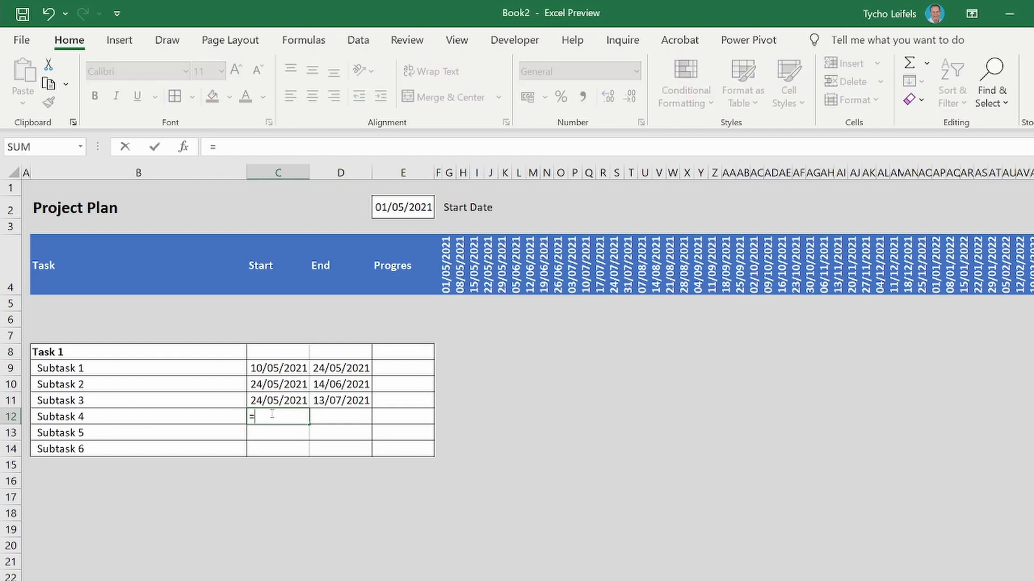
pyautogui.click(358, 401)
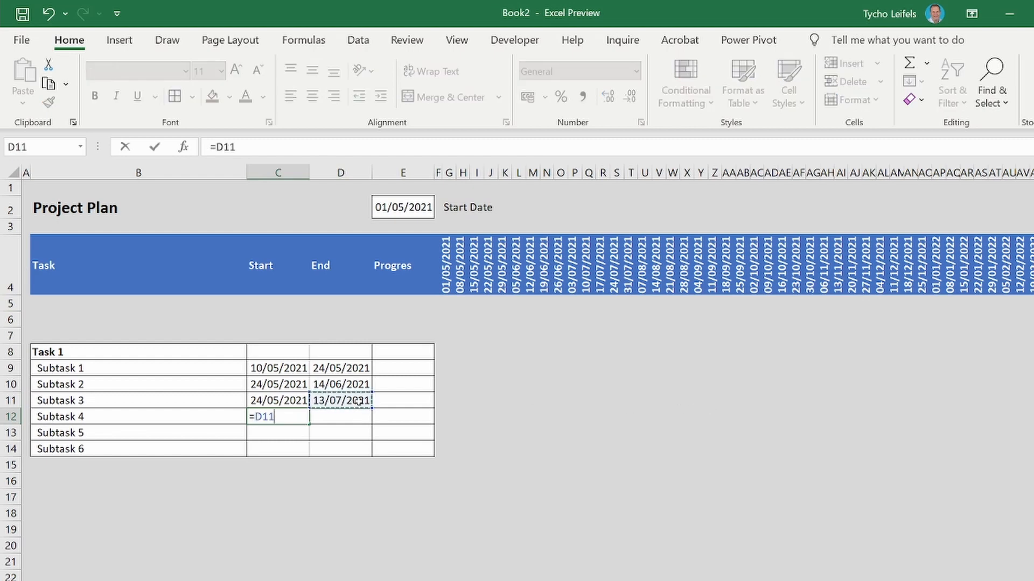
pyautogui.press('Return')
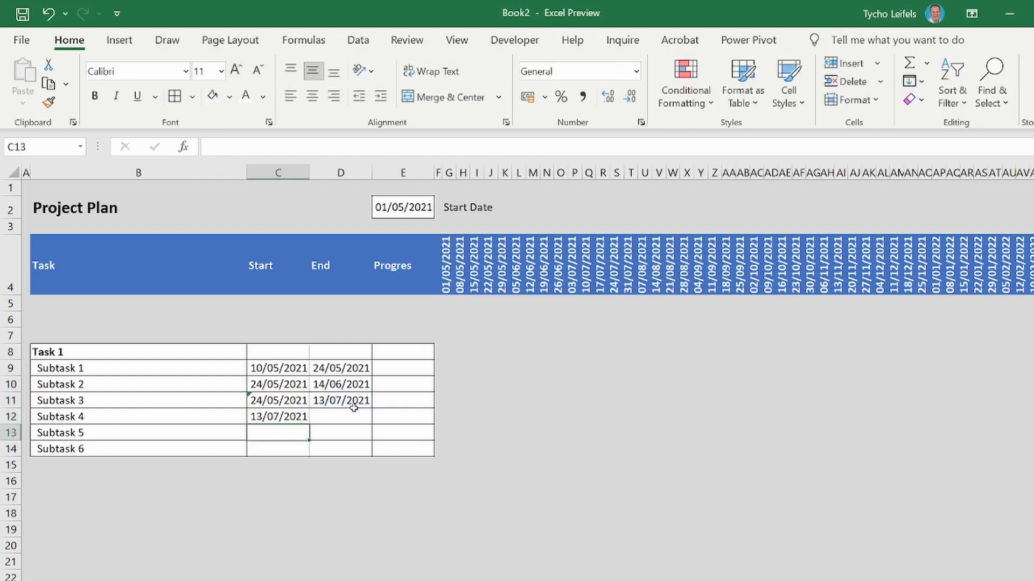
pyautogui.click(359, 413)
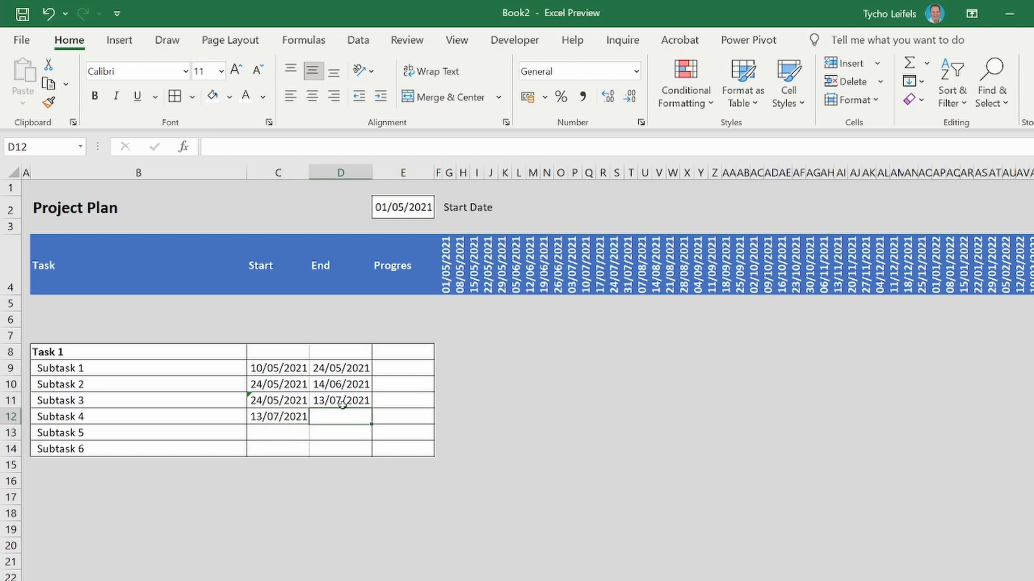
pyautogui.write('=')
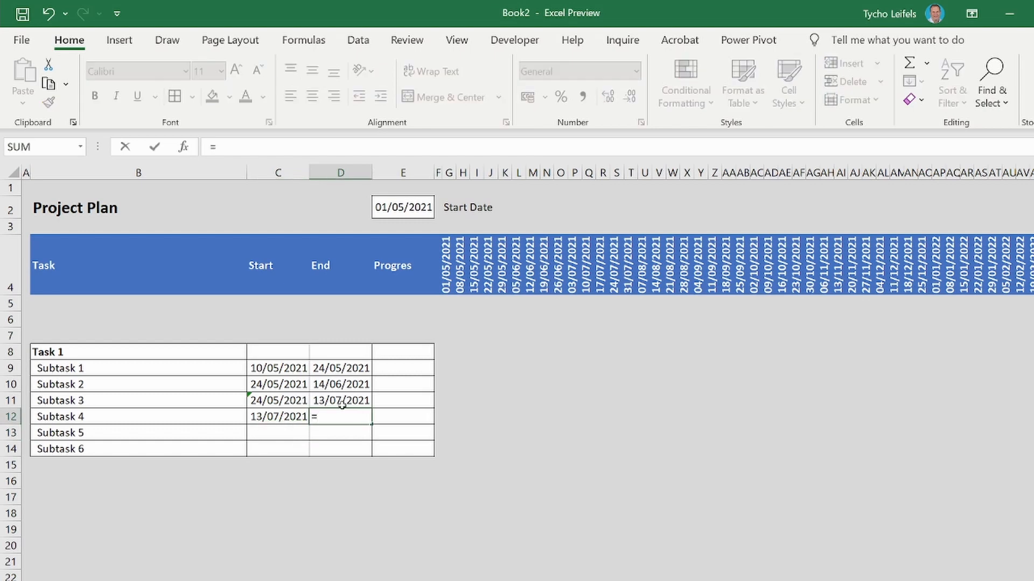
pyautogui.click(266, 417)
pyautogui.write('+14')
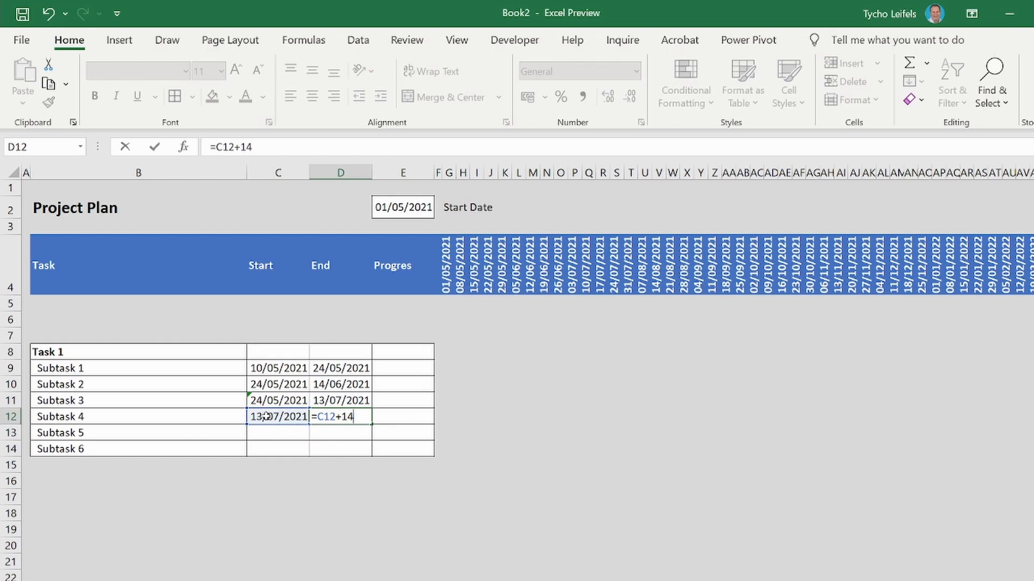
pyautogui.press('Return')
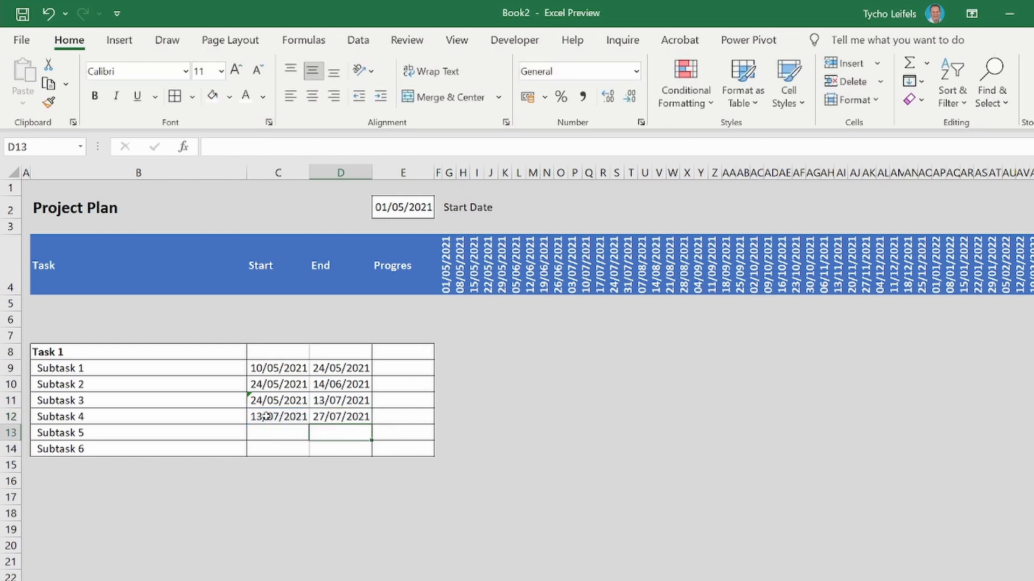
# Link Task 1's start in C8 to Subtask 1's start with =C9, and its end in D8 to Subtask 4's end with =D12.
pyautogui.click(296, 350)
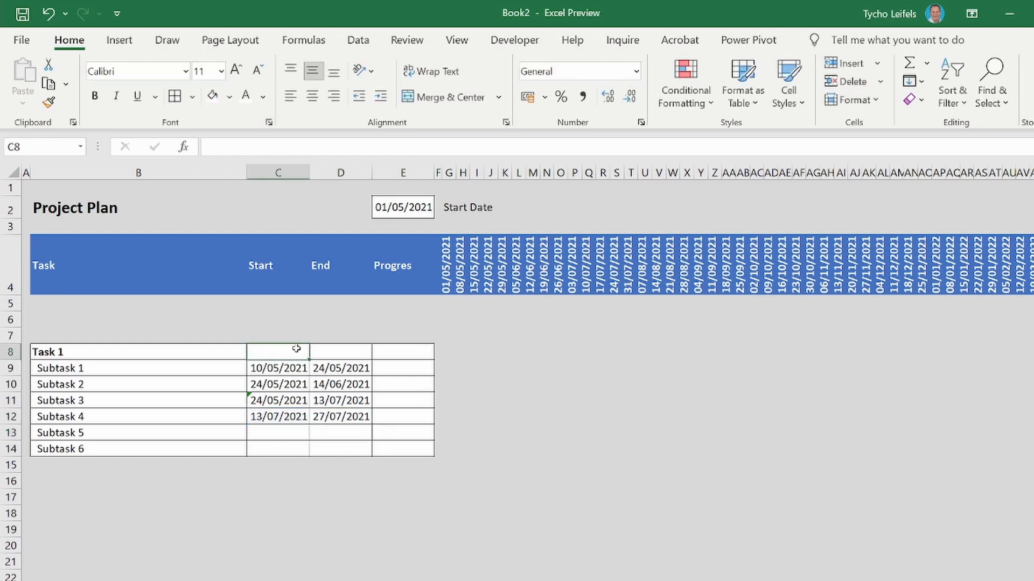
pyautogui.write('=')
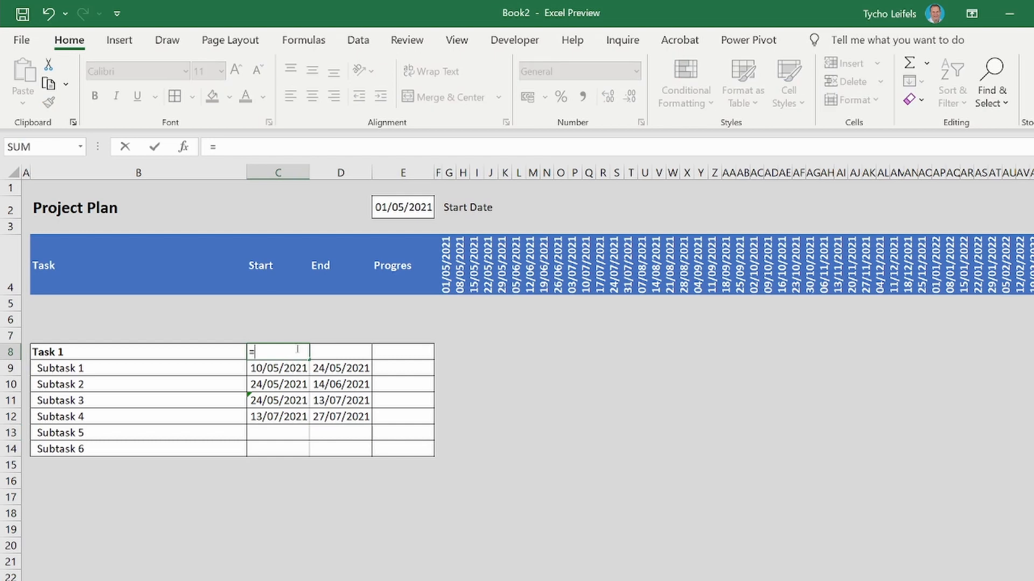
pyautogui.click(291, 368)
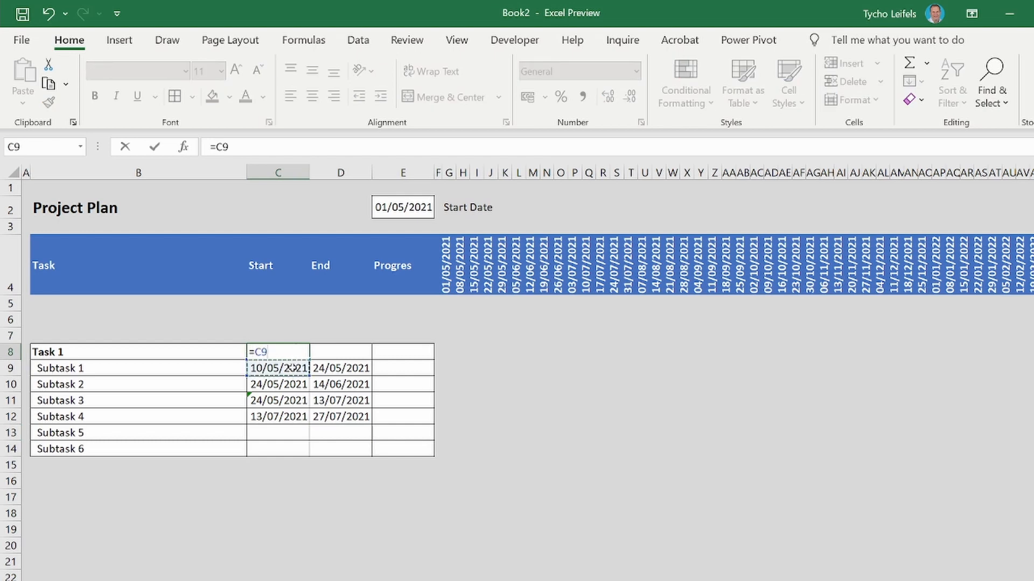
pyautogui.press('Return')
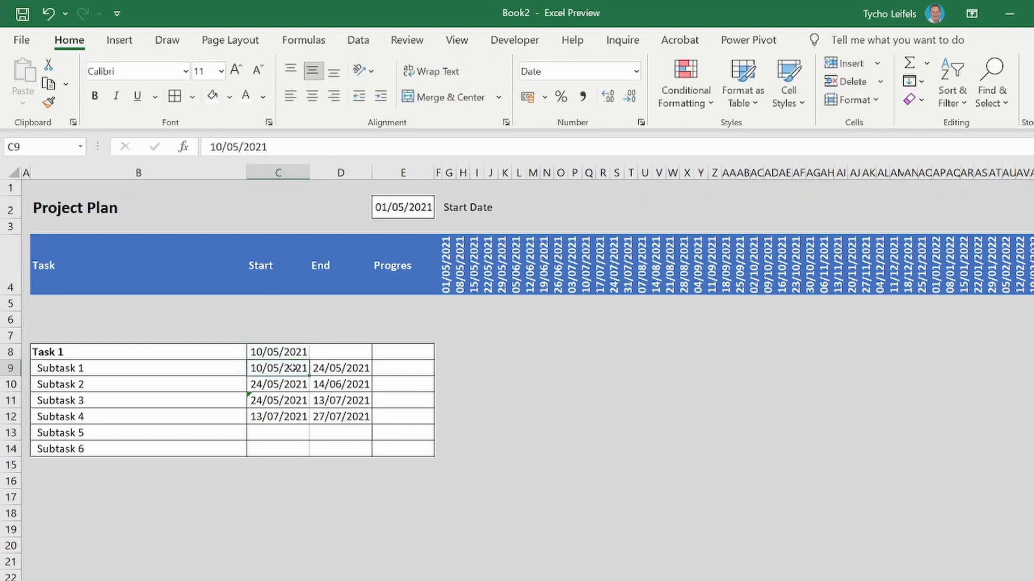
pyautogui.click(365, 353)
pyautogui.write('=')
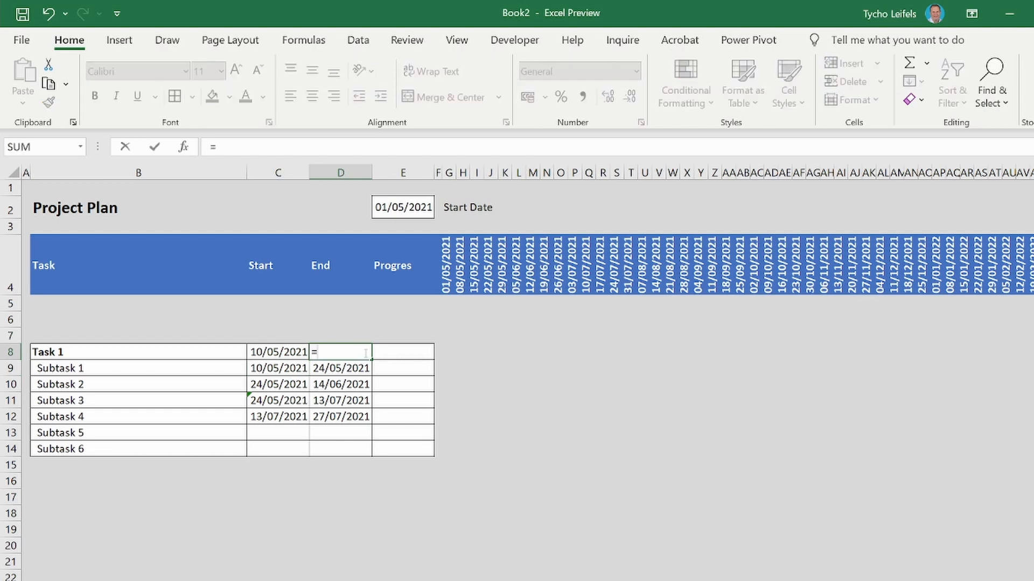
pyautogui.click(330, 419)
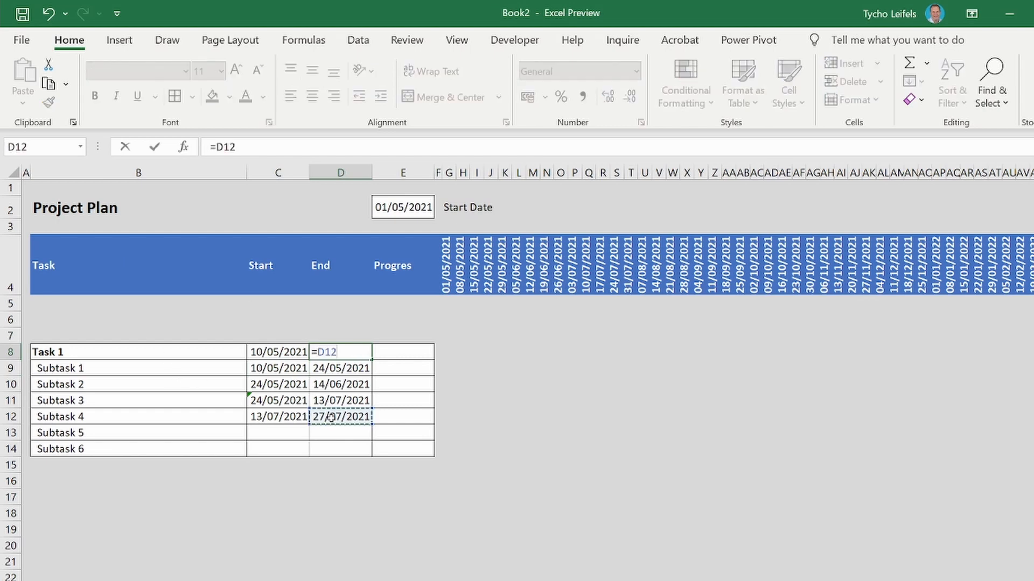
pyautogui.press('Return')
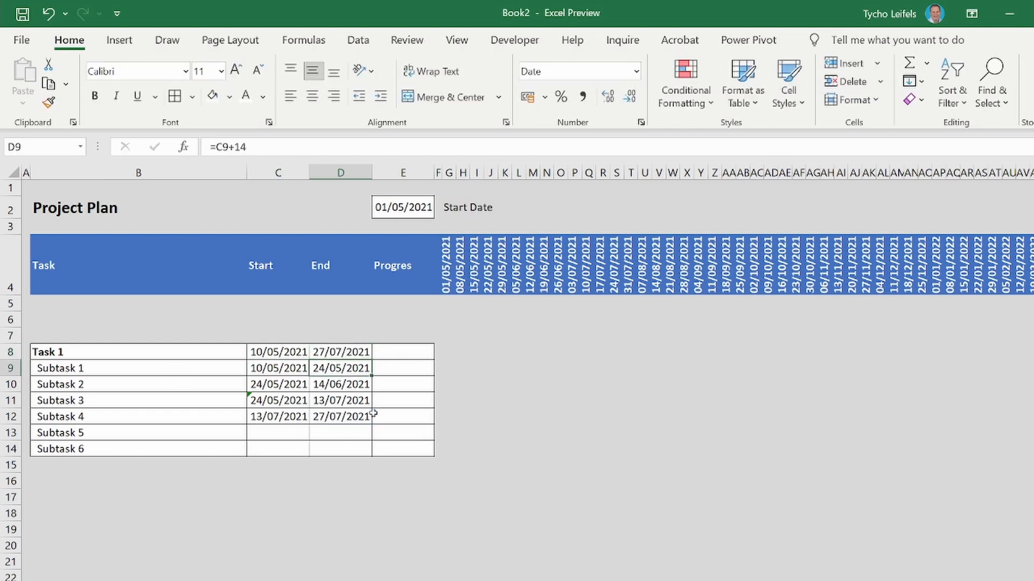
# Enter 0% as Task 1's progress in E8 and fill it down through Subtask 6 in E14.
pyautogui.click(398, 352)
pyautogui.write('0')
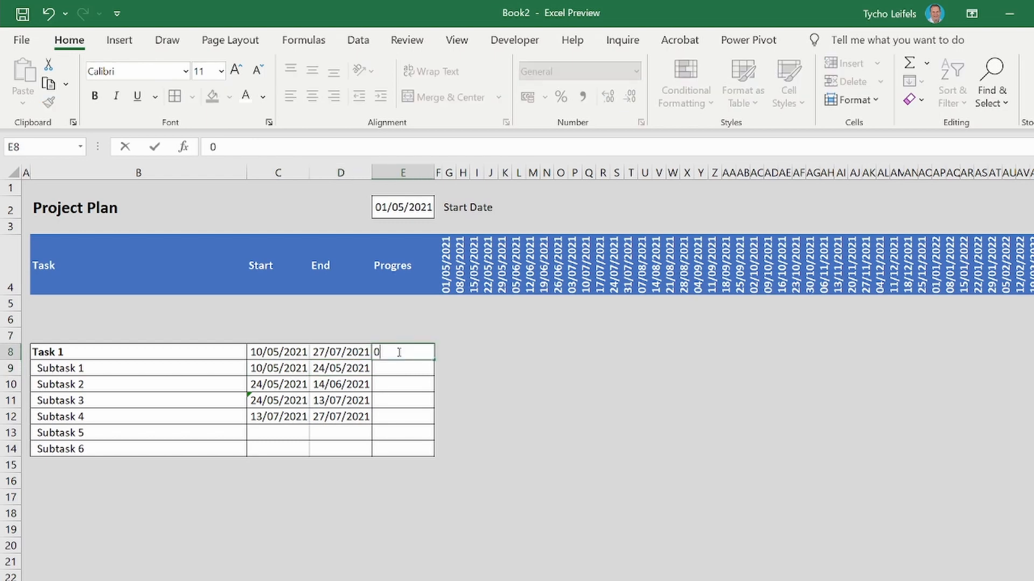
pyautogui.write('%')
pyautogui.press('Return')
pyautogui.click(398, 352)
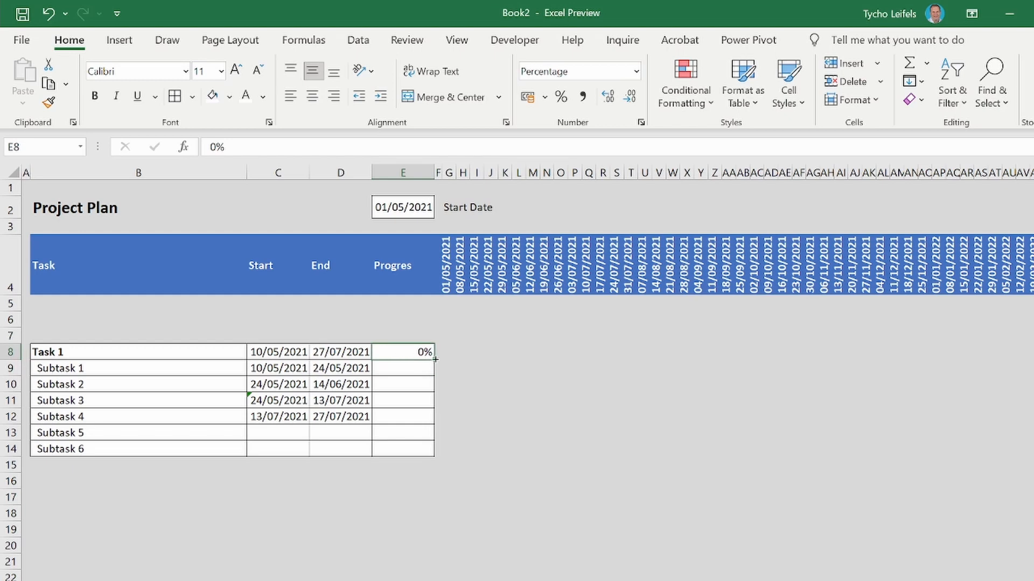
pyautogui.moveTo(435, 359); pyautogui.dragTo(416, 463)
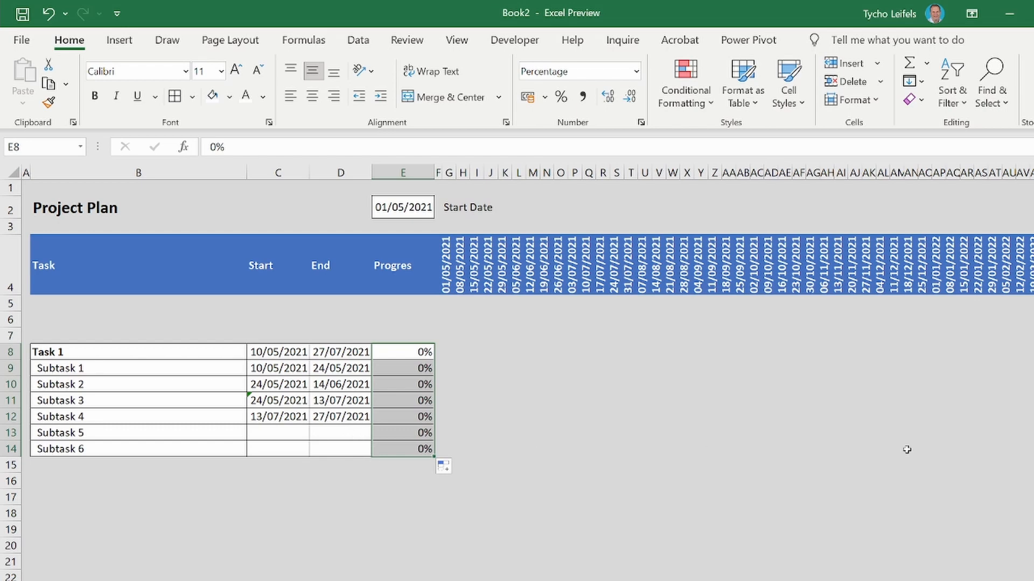
# Apply green solid-fill data bars as conditional formatting to the progress cells E8:E14.
pyautogui.click(687, 102)
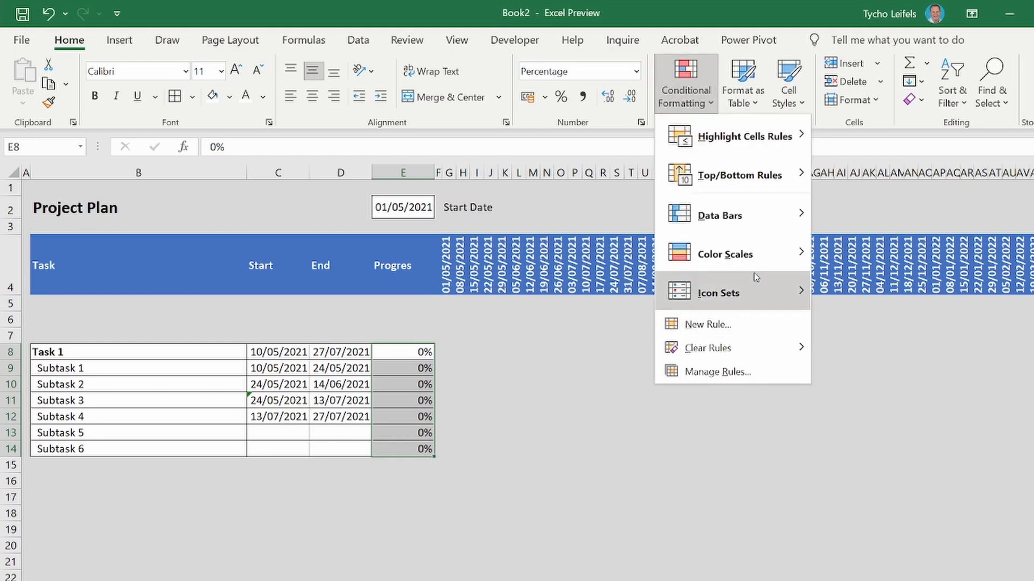
pyautogui.moveTo(751, 212)
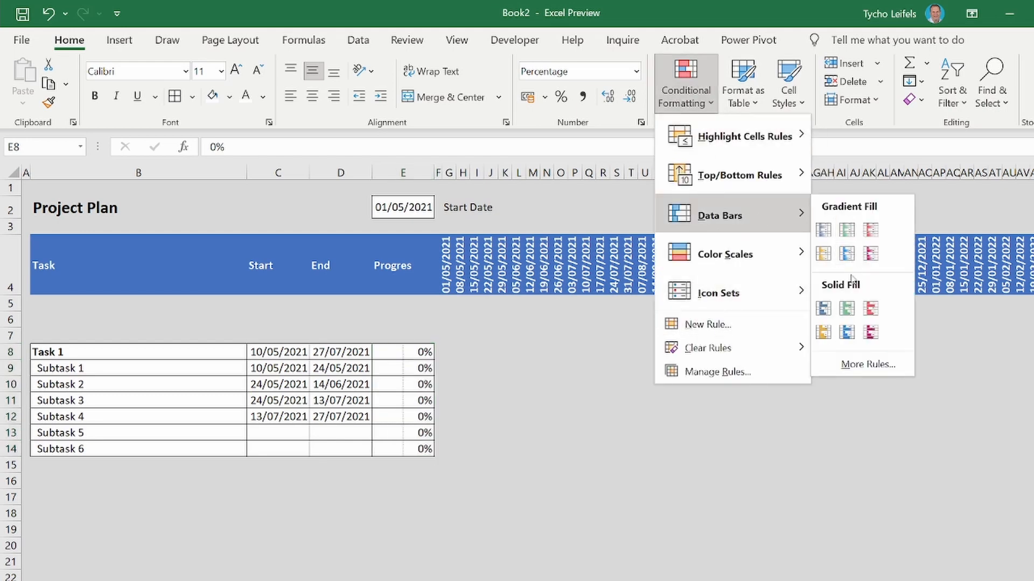
pyautogui.click(847, 309)
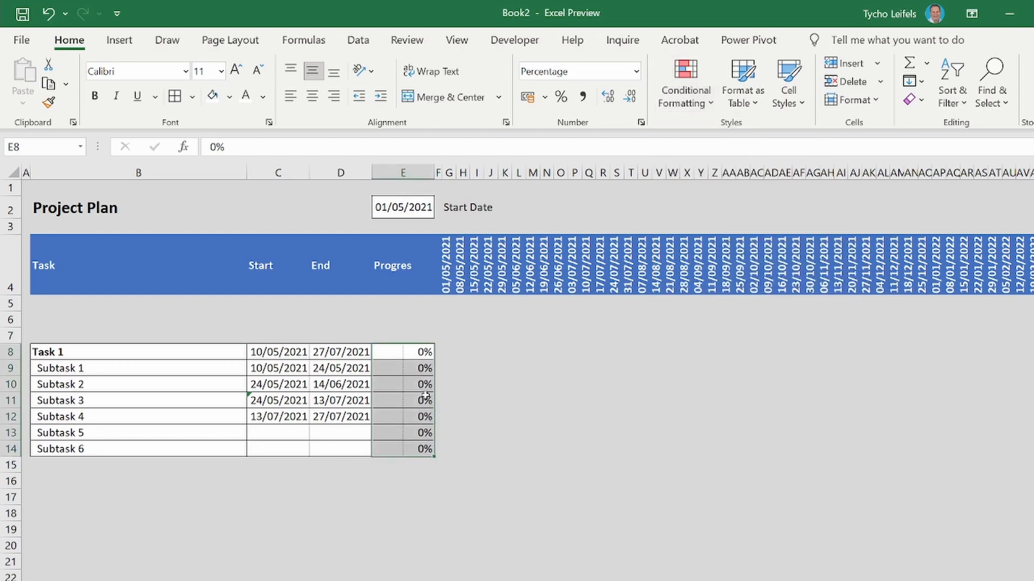
# Set the progress of Subtask 1 to 100%, Subtask 2 to 50% and Subtask 3 to 20% in E9:E11.
pyautogui.click(414, 369)
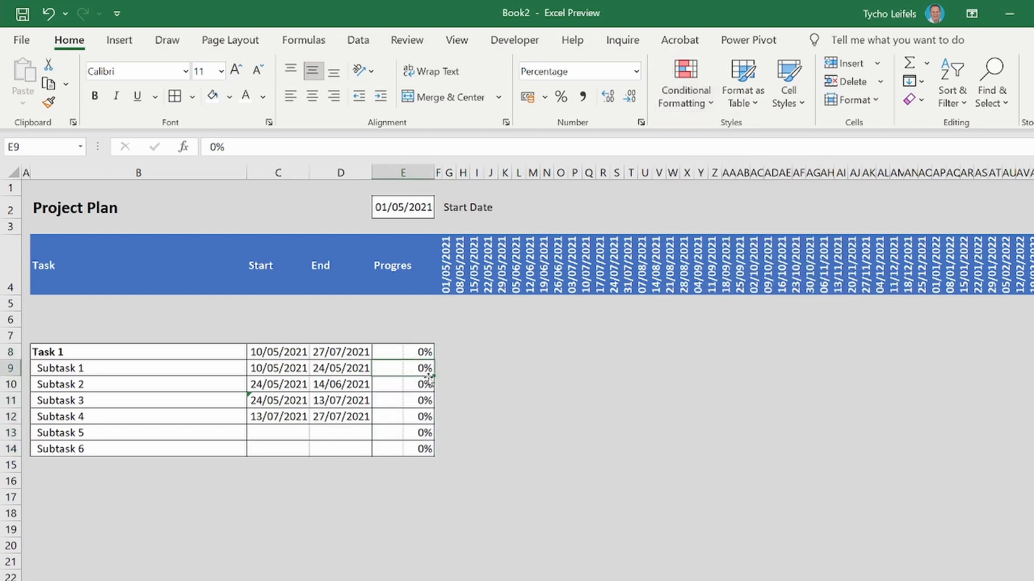
pyautogui.write('100')
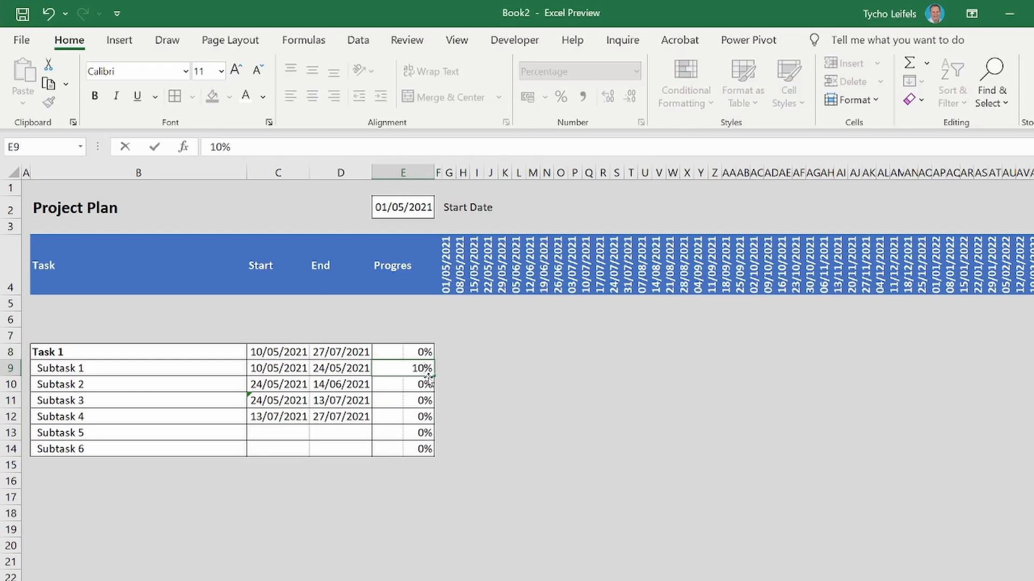
pyautogui.press('Return')
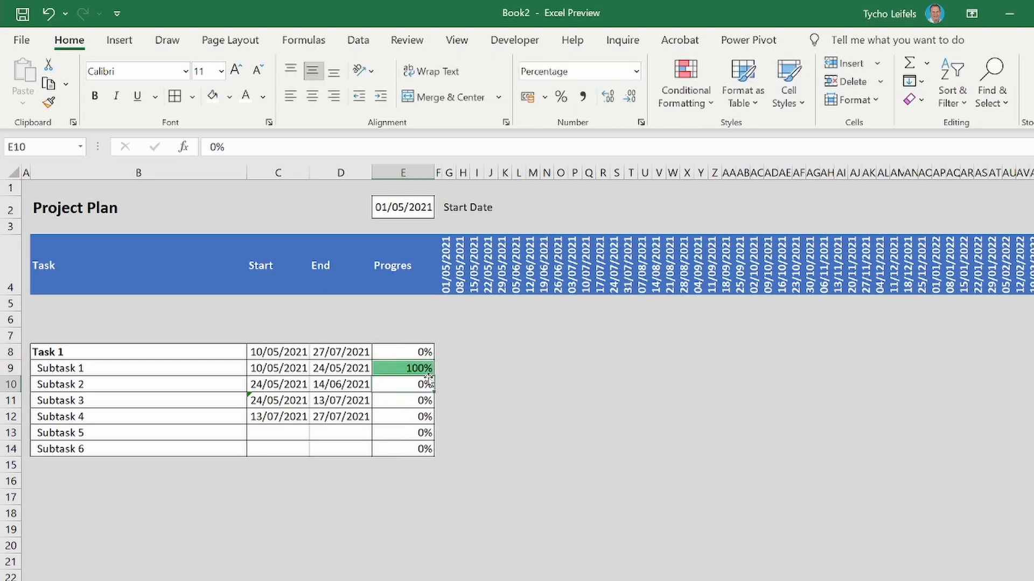
pyautogui.write('50')
pyautogui.press('Return')
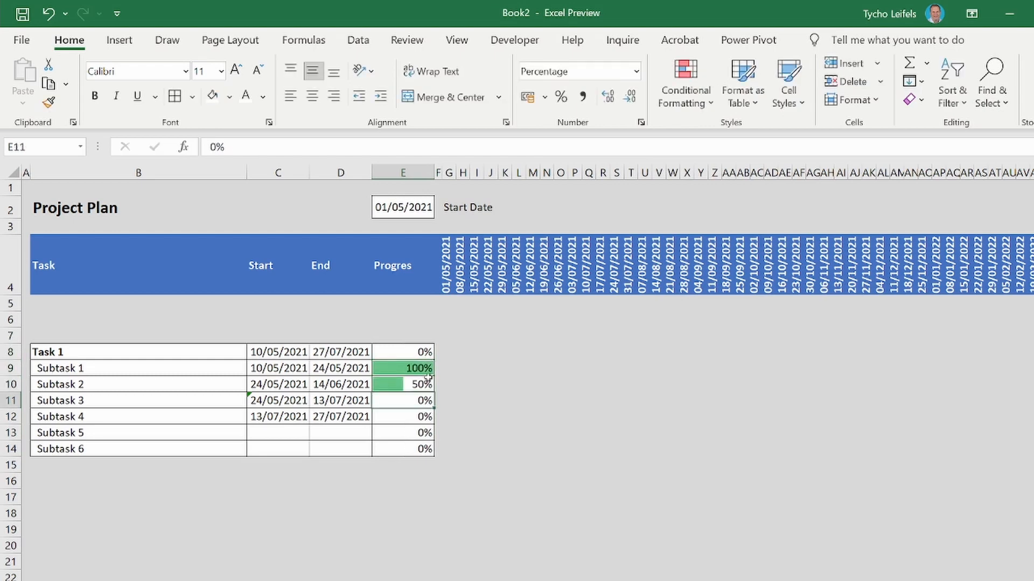
pyautogui.write('20')
pyautogui.press('Return')
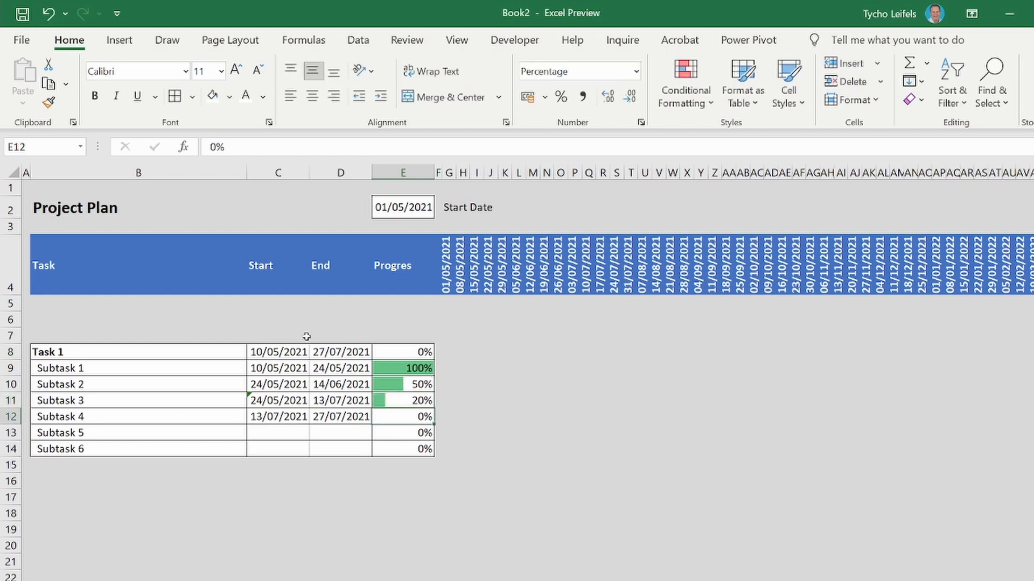
# Test the data bar scaling by changing Subtask 1's progress in E9 to 70% and resetting it to 0%.
pyautogui.click(388, 368)
pyautogui.write('70')
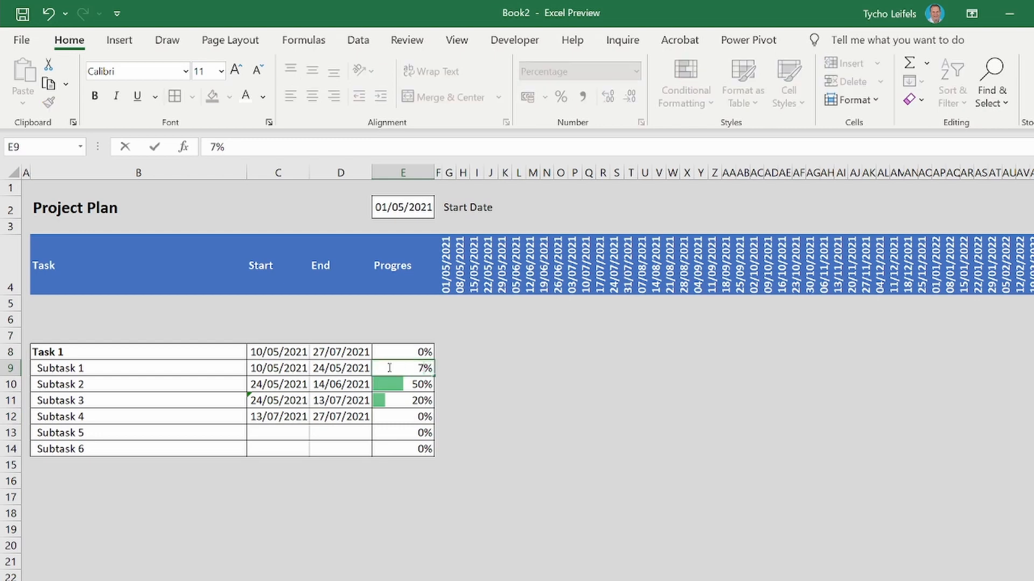
pyautogui.press('Return')
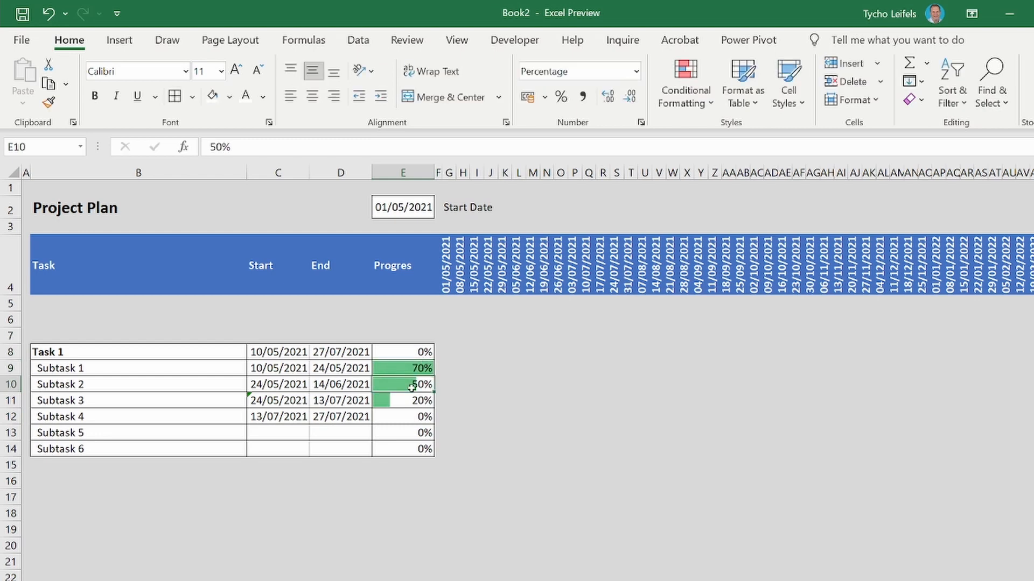
pyautogui.click(405, 368)
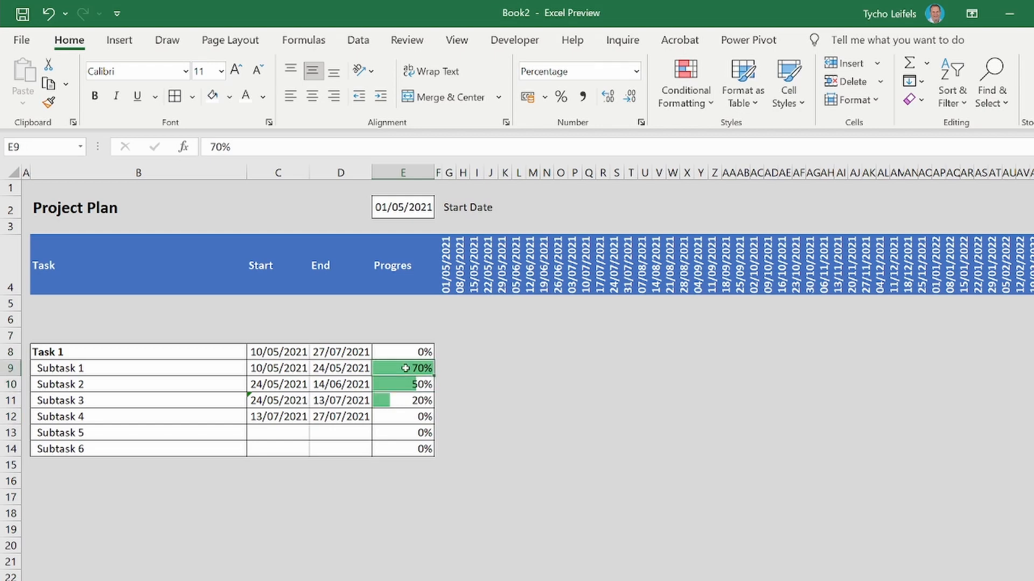
pyautogui.write('0')
pyautogui.press('Return')
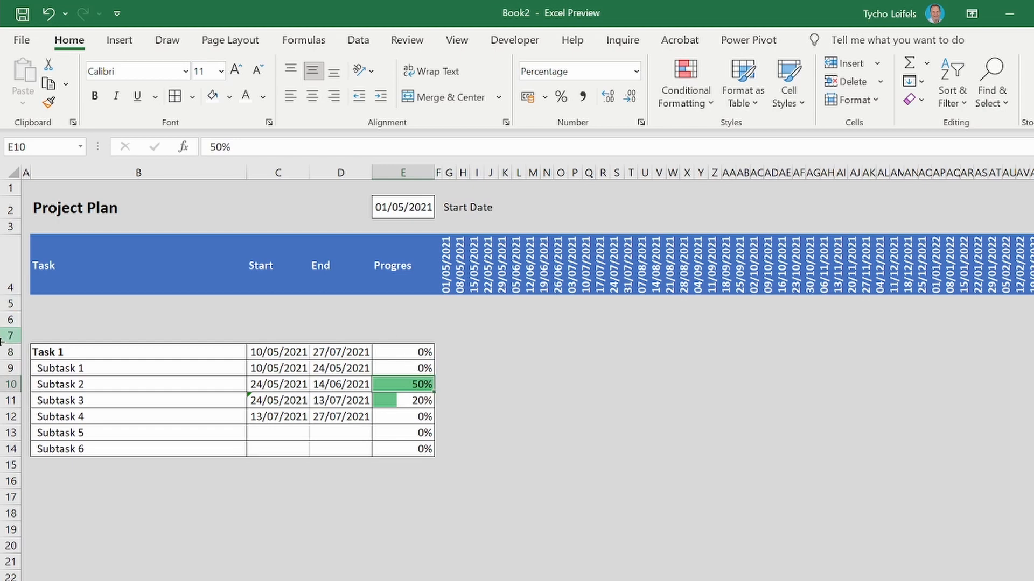
# Enter helper values above Task 1 in the progress column: 0% in E6 and 100% in E7.
pyautogui.click(428, 320)
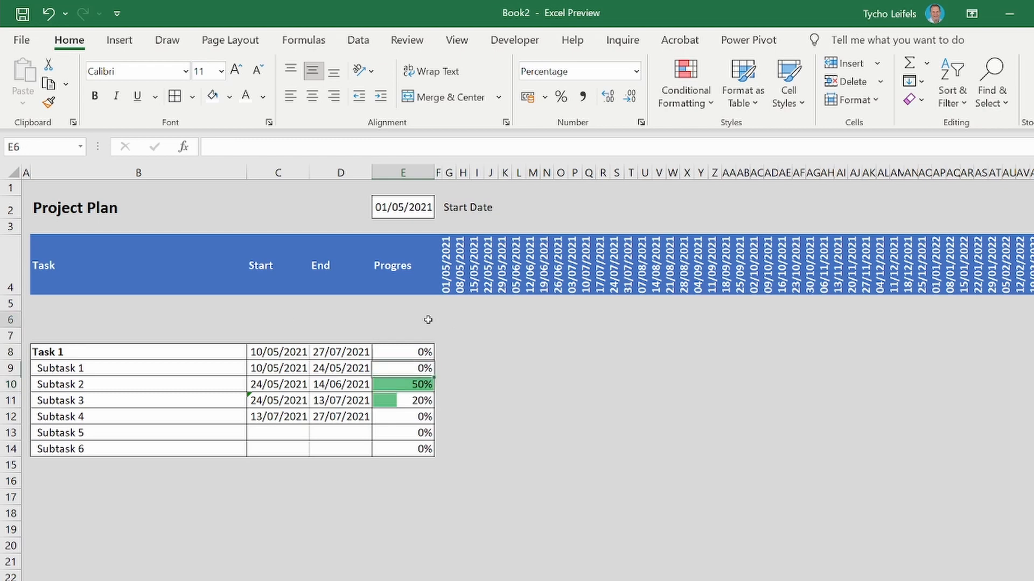
pyautogui.write('0')
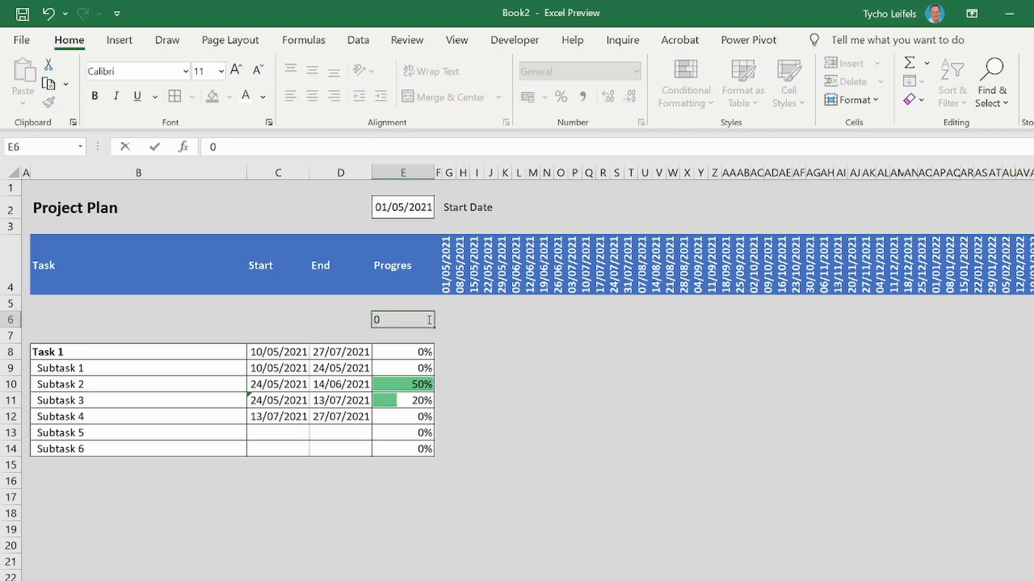
pyautogui.write('%')
pyautogui.press('Return')
pyautogui.write('100')
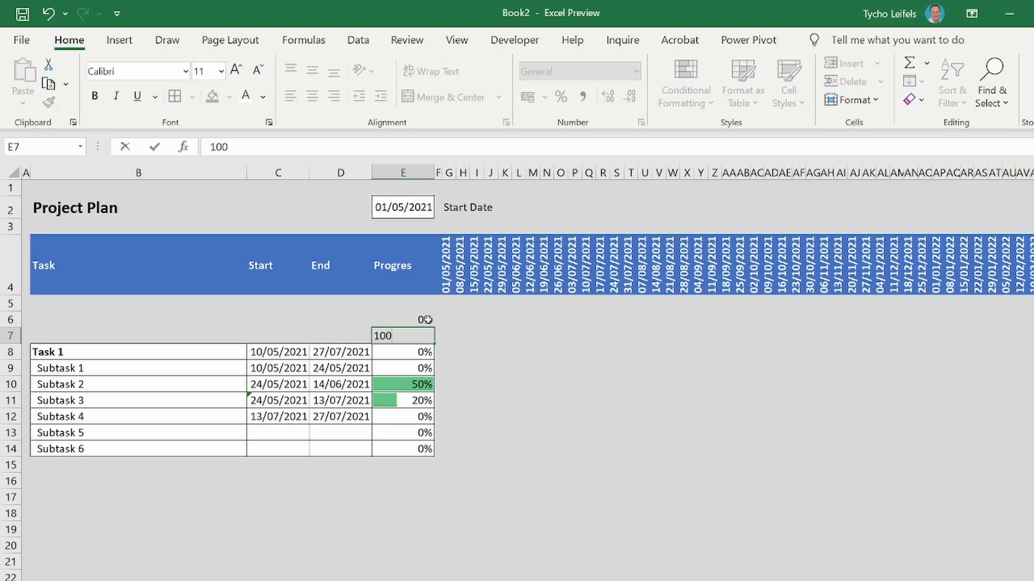
pyautogui.write('%')
pyautogui.click(408, 370)
pyautogui.click(395, 354)
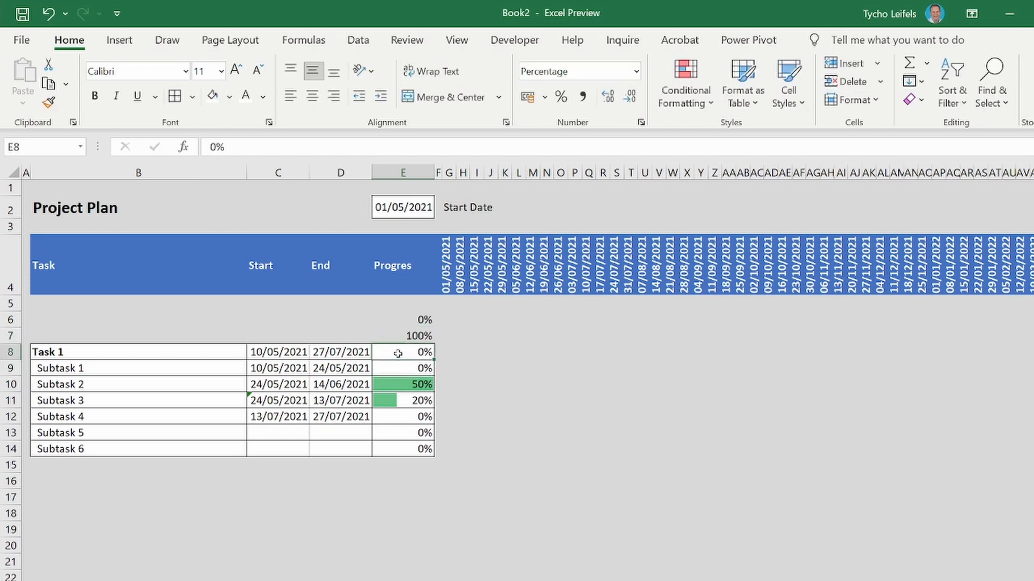
# Extend the data bar rule to cover the helper values by changing its applied range to =$E$6:$E$14.
pyautogui.moveTo(406, 321); pyautogui.dragTo(419, 451)
pyautogui.click(700, 102)
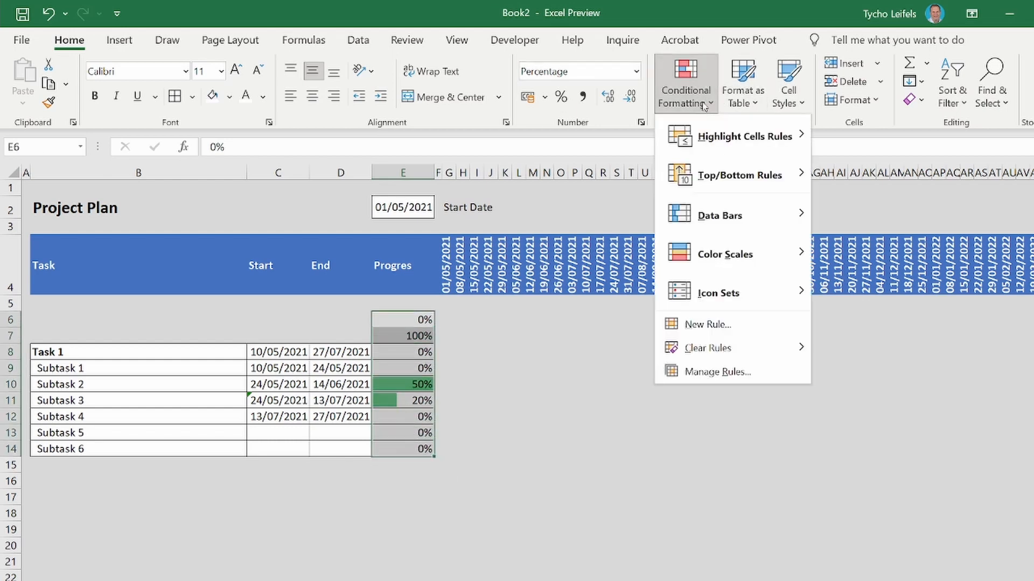
pyautogui.click(703, 373)
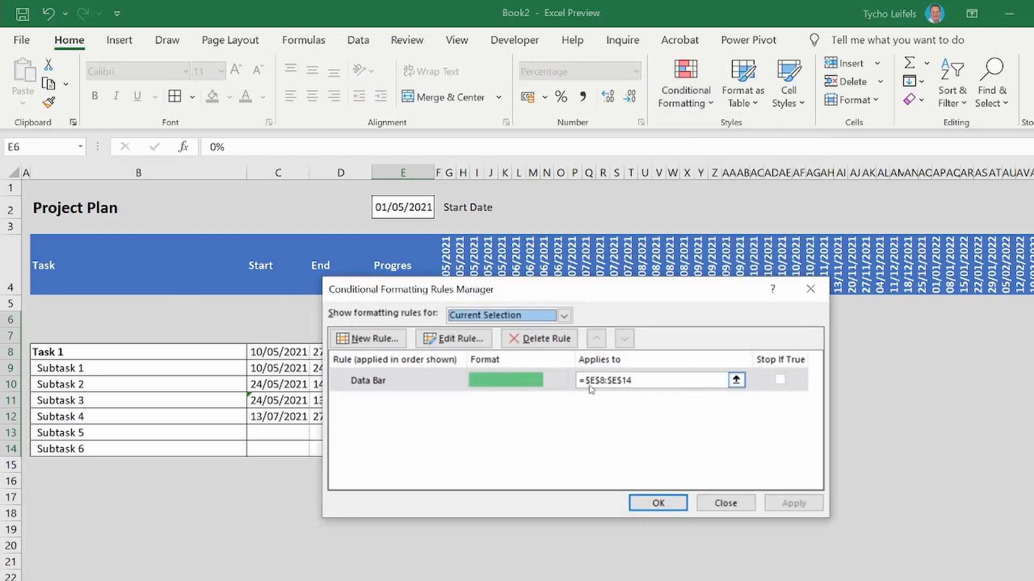
pyautogui.moveTo(587, 293); pyautogui.dragTo(796, 286)
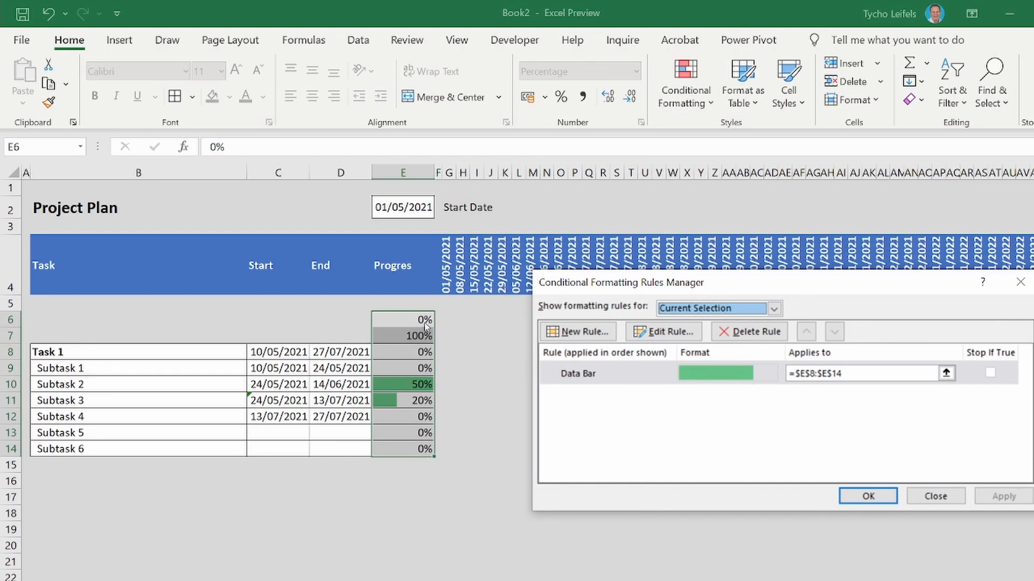
pyautogui.click(810, 373)
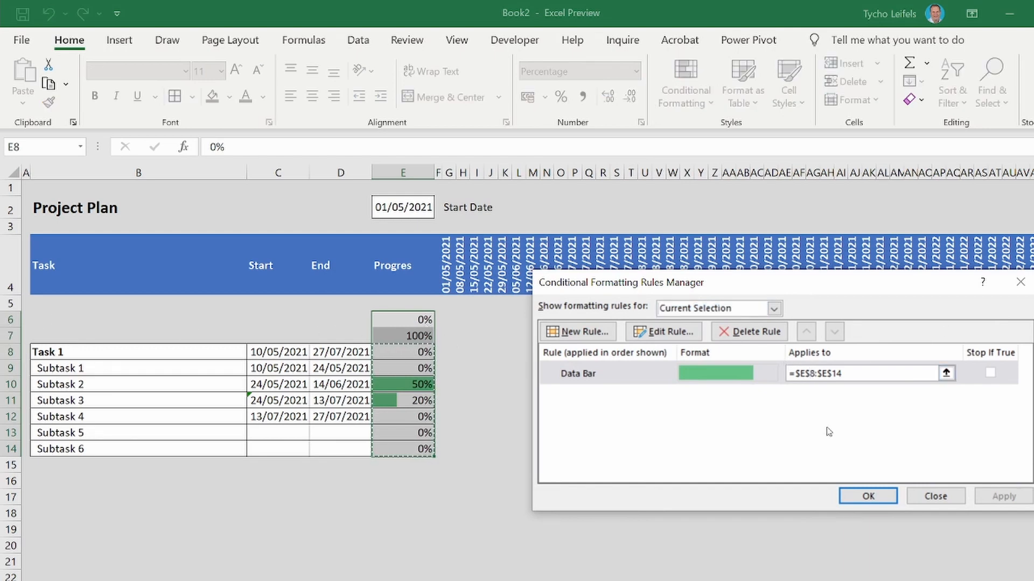
pyautogui.press('Delete')
pyautogui.write('6')
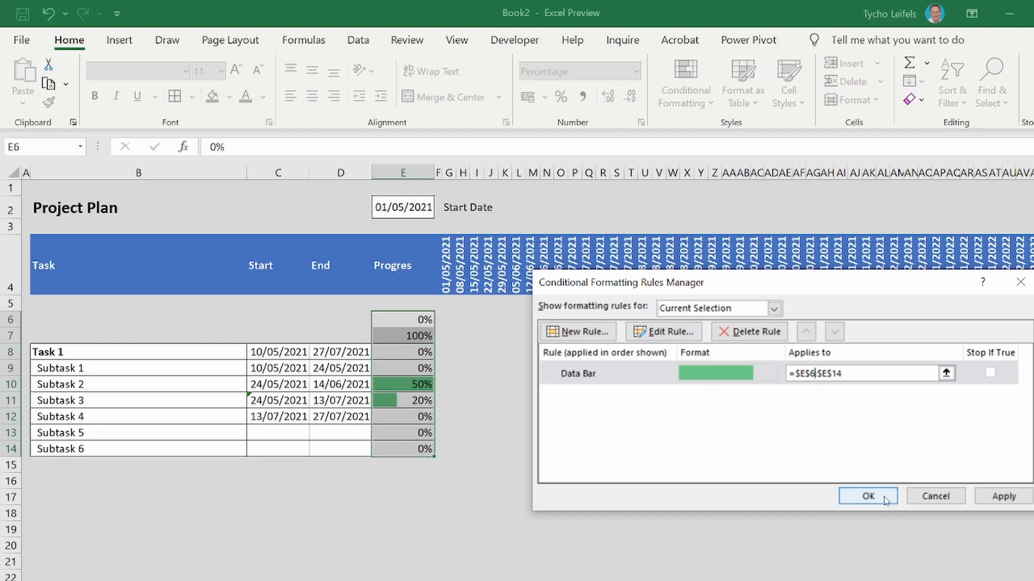
pyautogui.click(1007, 497)
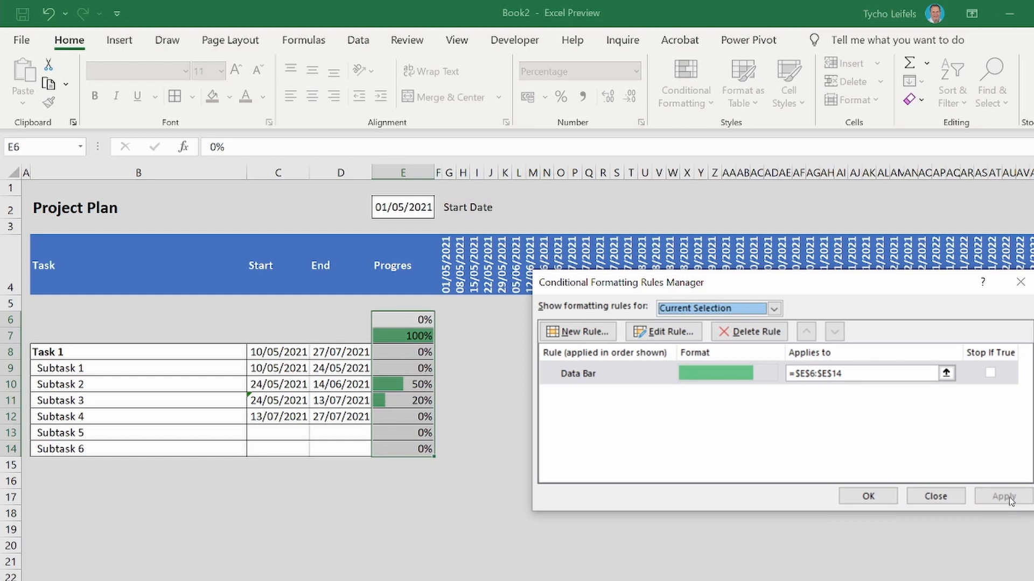
pyautogui.click(884, 497)
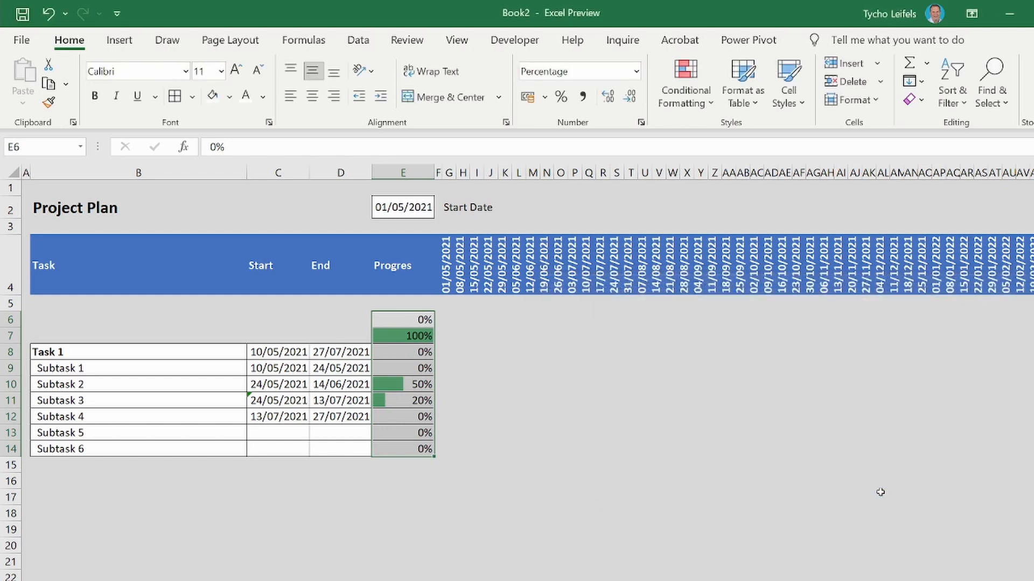
# Set the progress of Subtask 1 in E9 to 100%.
pyautogui.click(397, 368)
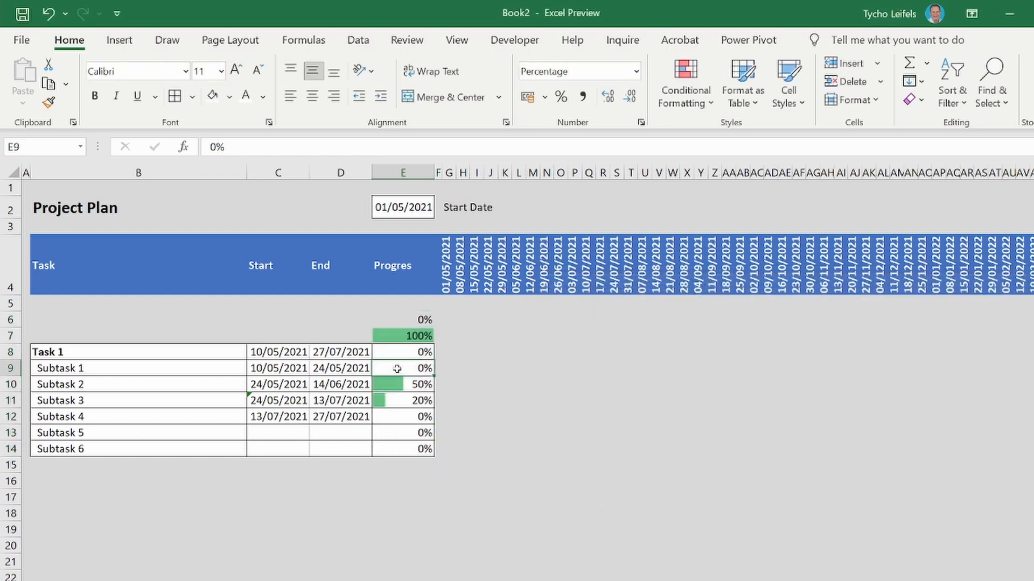
pyautogui.write('100')
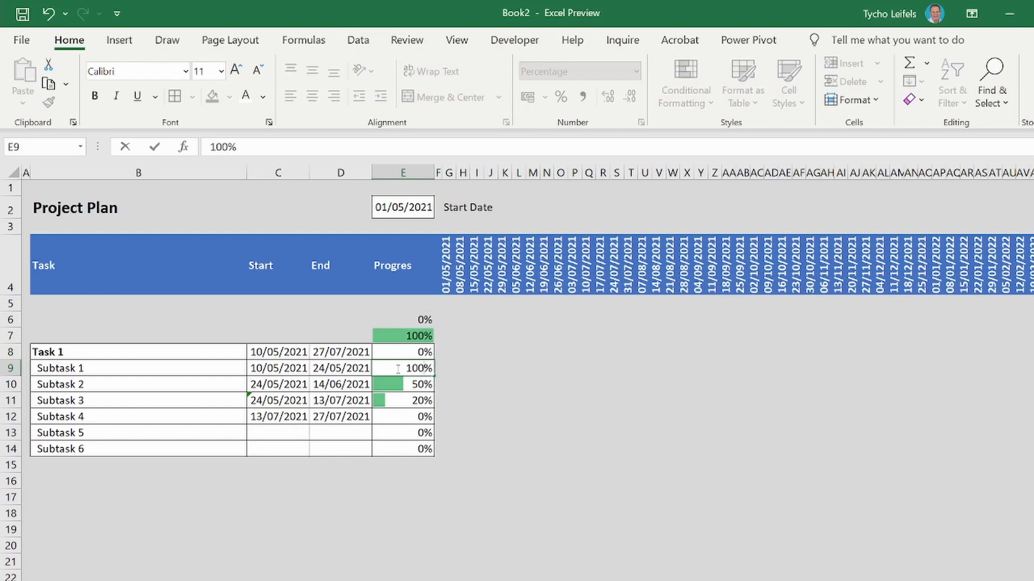
pyautogui.click(387, 418)
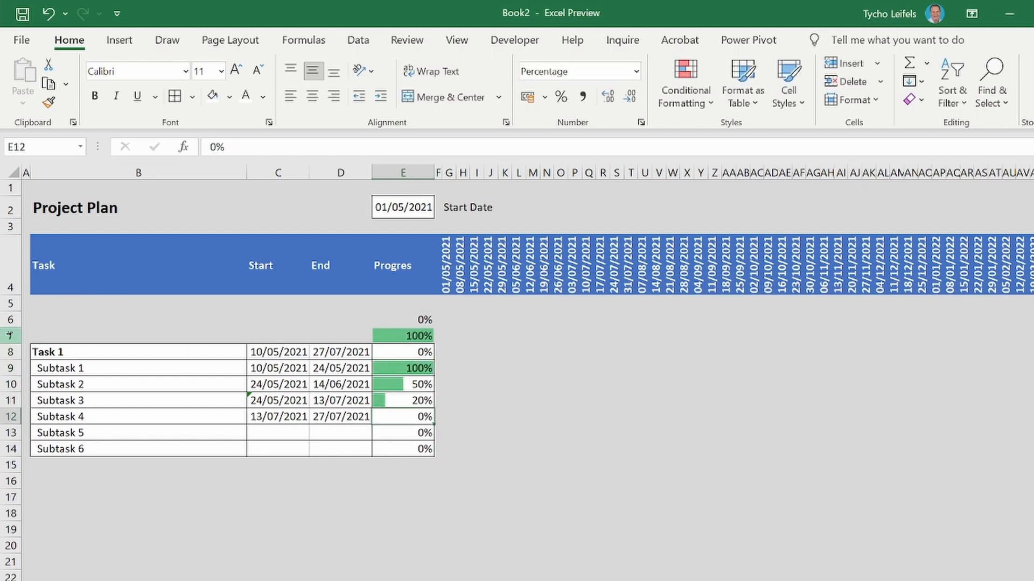
# Hide helper rows 6 and 7, and shrink spacer row 5 and spacer column F.
pyautogui.moveTo(9, 320)
pyautogui.mouseDown()
pyautogui.moveTo(9, 352)
pyautogui.moveTo(9, 336)
pyautogui.mouseUp()
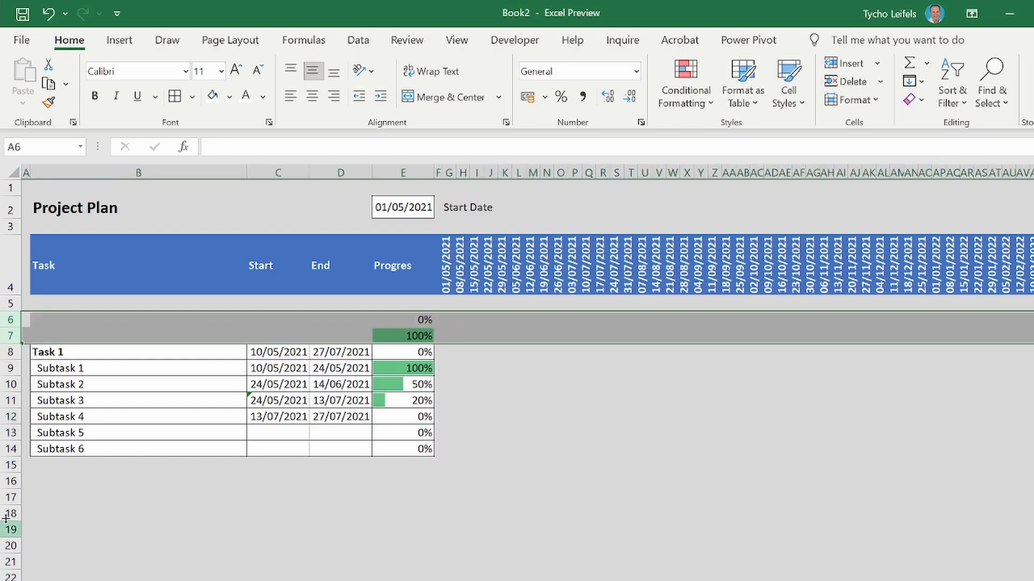
pyautogui.rightClick(14, 341)
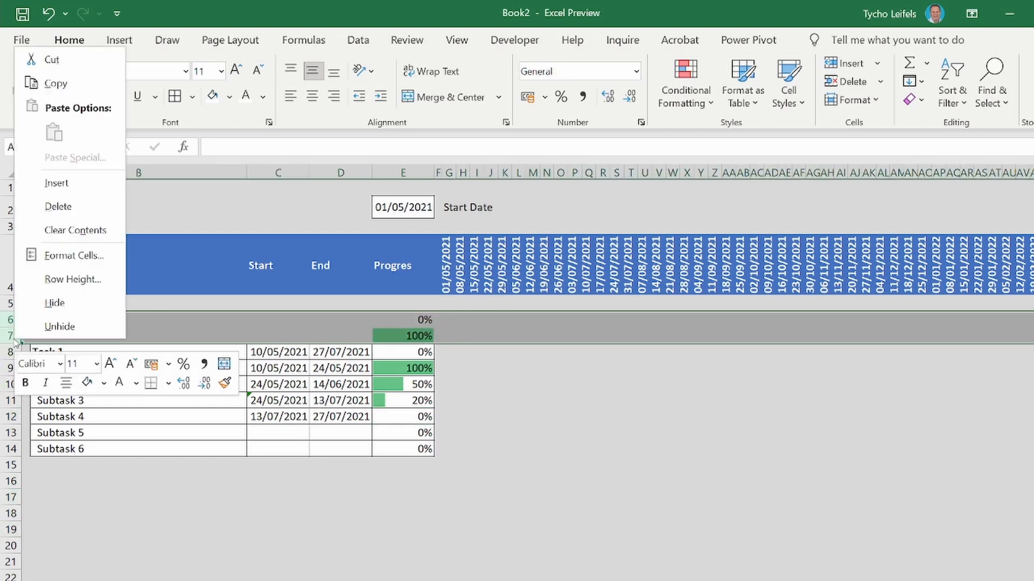
pyautogui.click(45, 309)
pyautogui.click(491, 368)
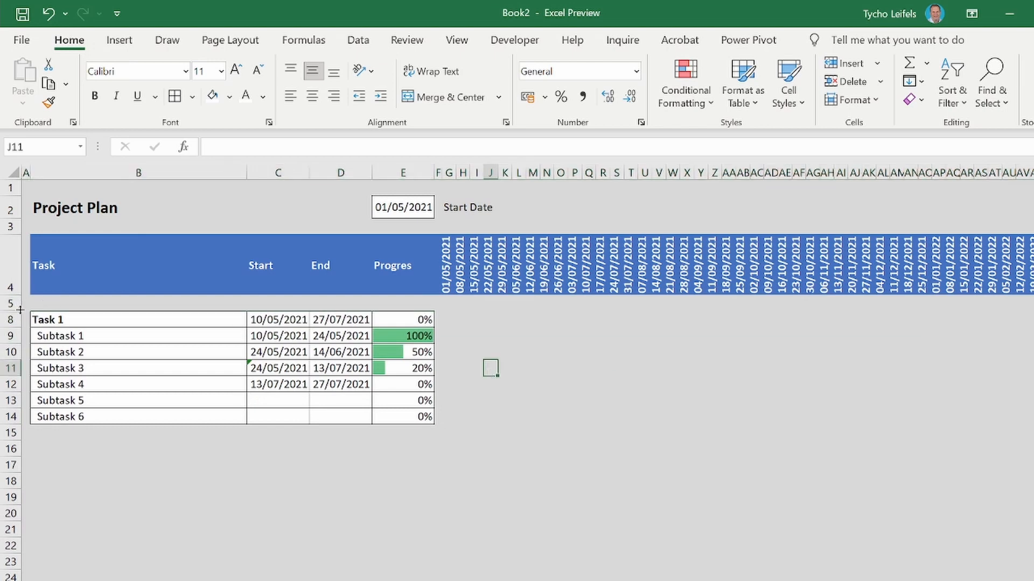
pyautogui.moveTo(20, 309); pyautogui.dragTo(20, 300)
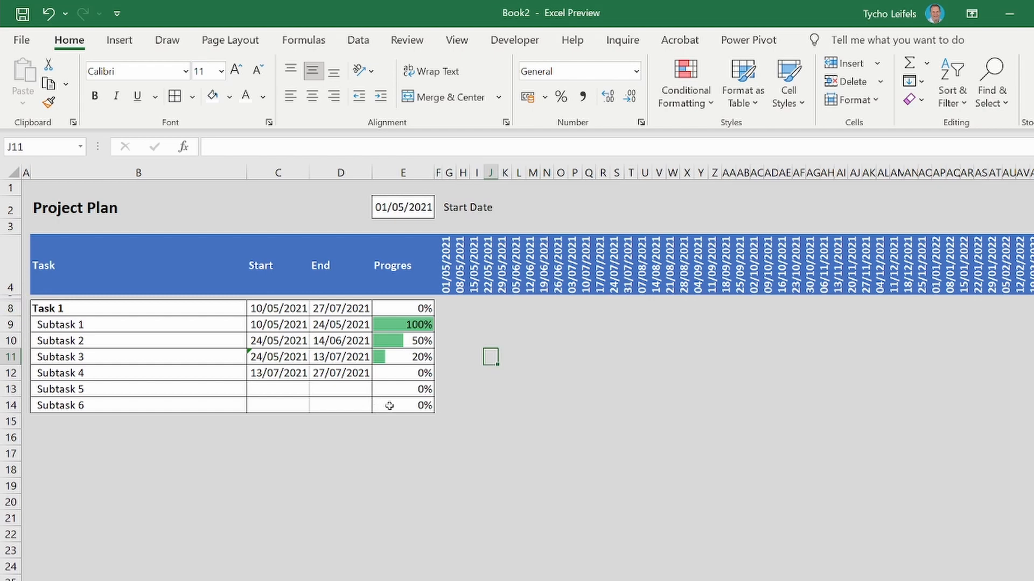
pyautogui.moveTo(442, 168); pyautogui.dragTo(438, 168)
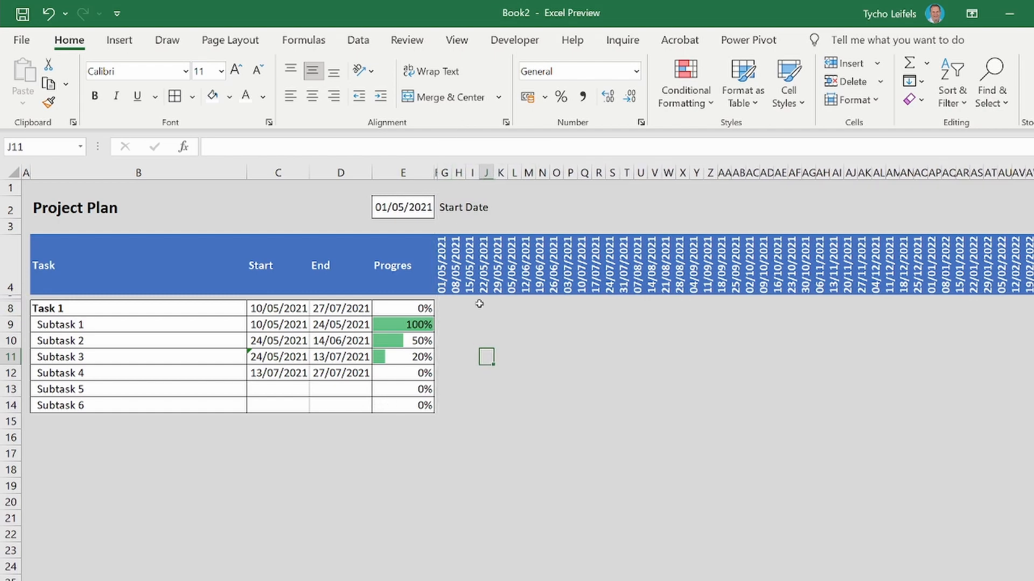
# Apply all borders to the timeline grid from G8 across the weekly columns down to row 14.
pyautogui.moveTo(445, 307)
pyautogui.mouseDown()
pyautogui.moveTo(619, 392)
pyautogui.moveTo(873, 382)
pyautogui.moveTo(1033, 401)
pyautogui.mouseUp()
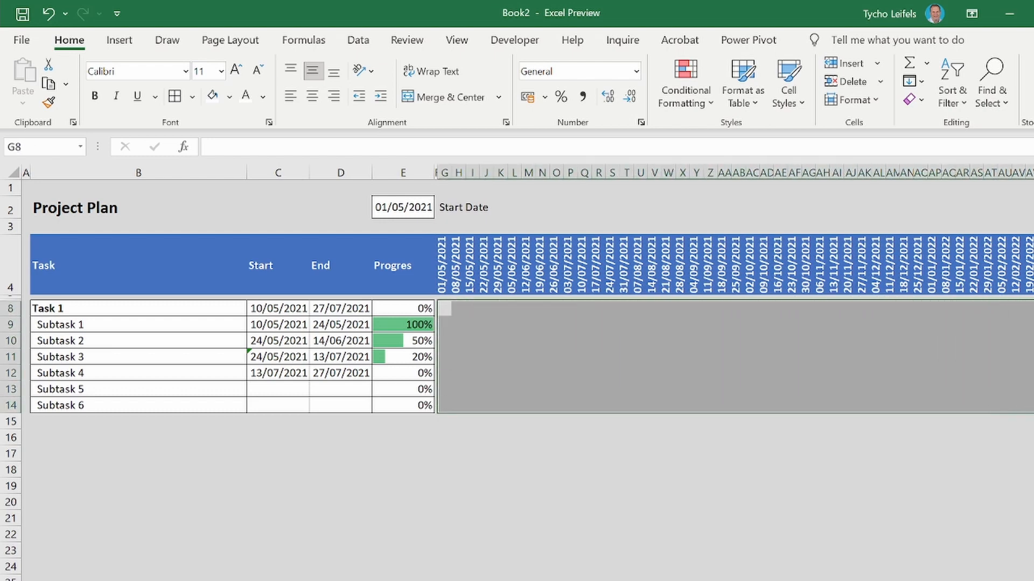
pyautogui.click(174, 96)
pyautogui.moveTo(530, 329); pyautogui.dragTo(569, 336)
pyautogui.click(569, 337)
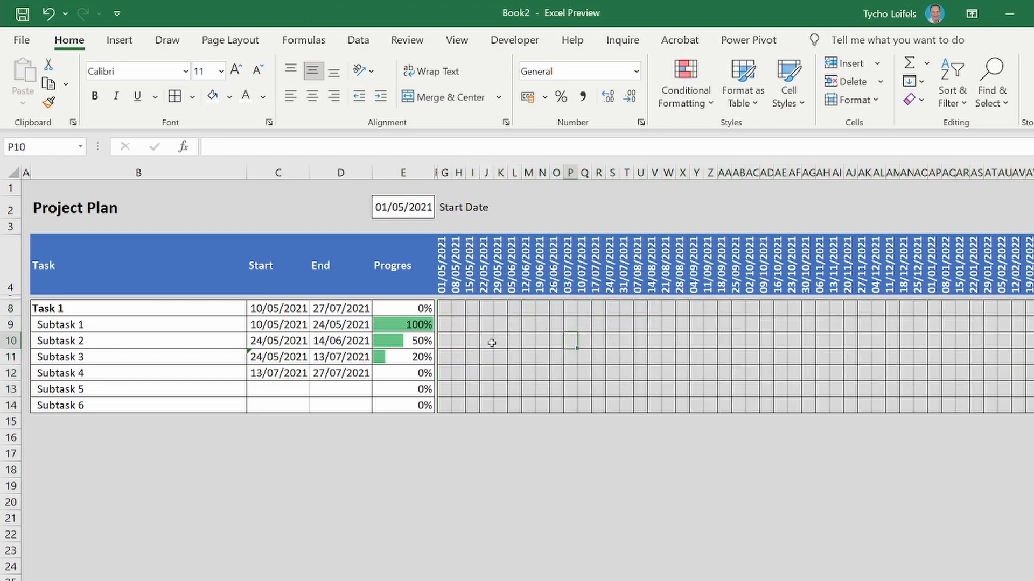
# Enter =IF(C8<H4,"X","") in G8 and fill it across the timeline in row 8.
pyautogui.click(444, 312)
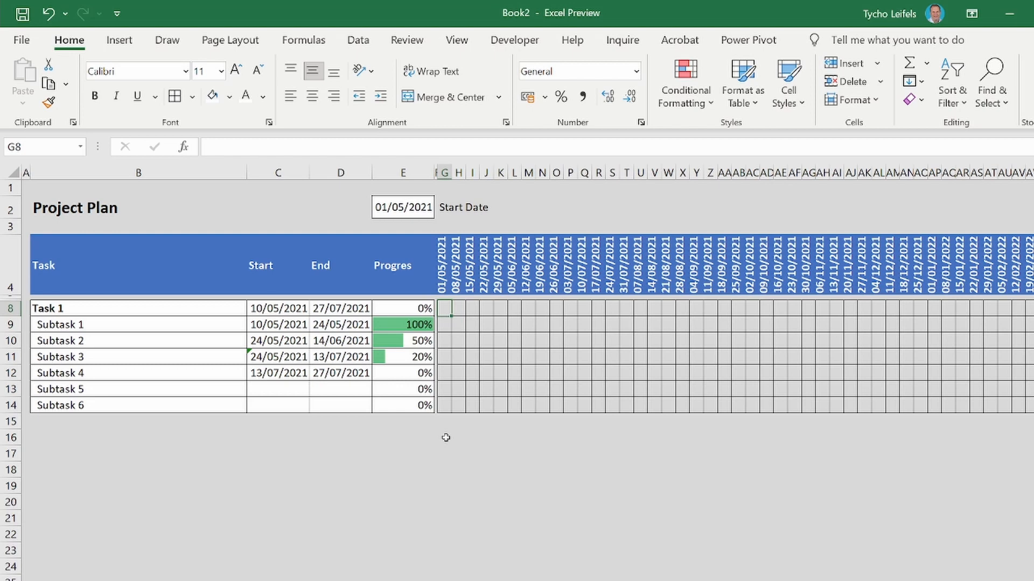
pyautogui.write('=')
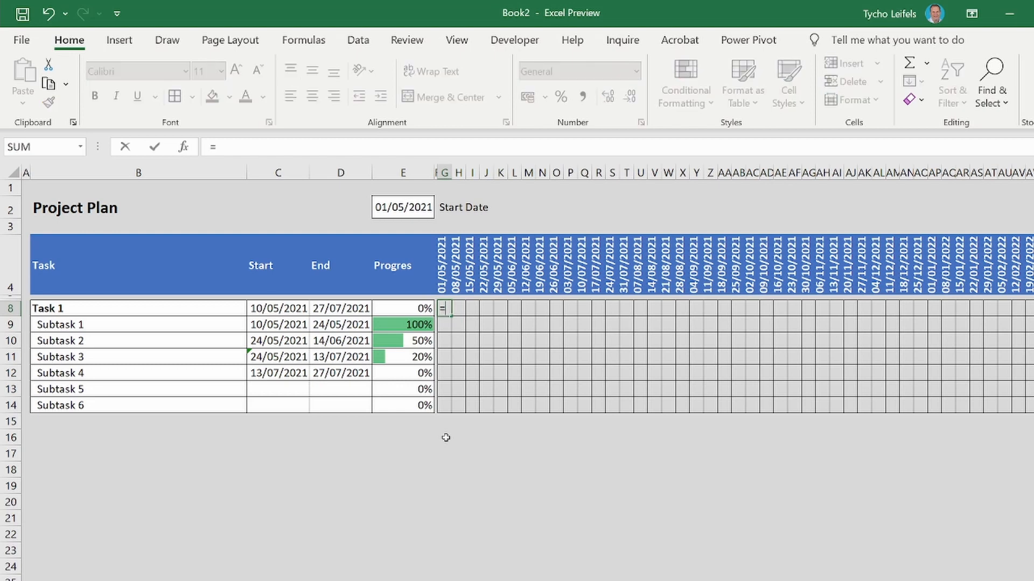
pyautogui.write('if')
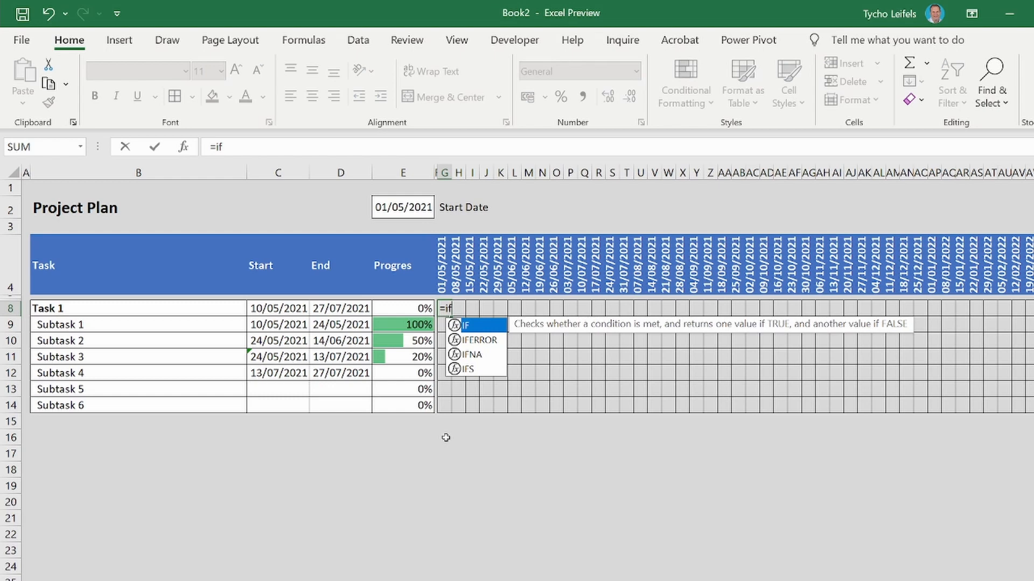
pyautogui.write('(')
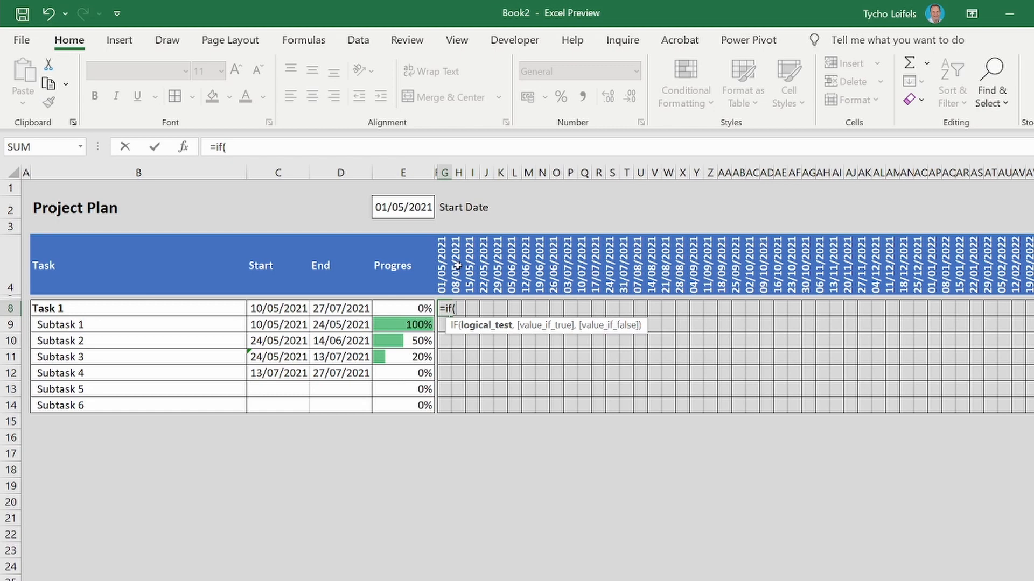
pyautogui.click(271, 308)
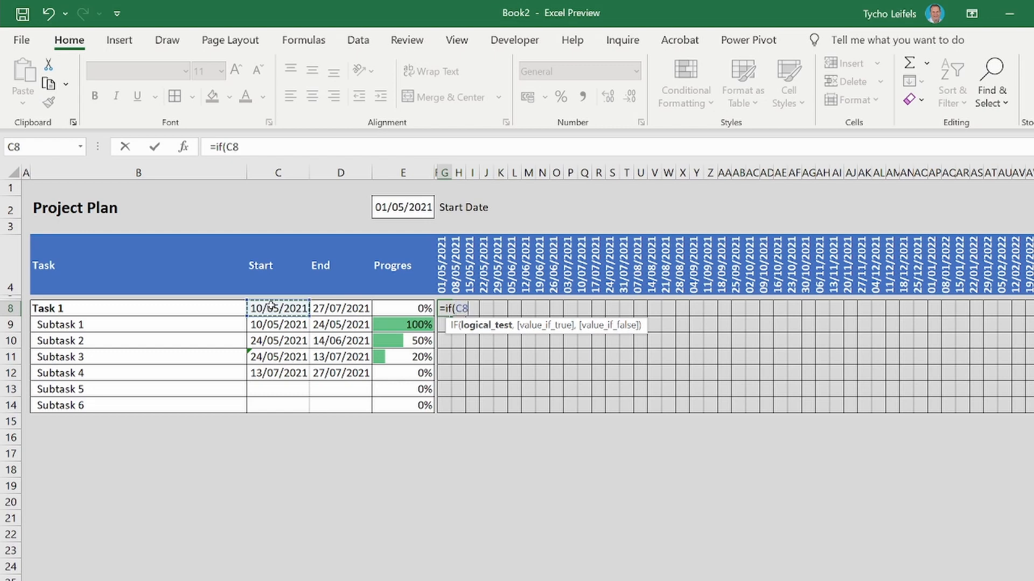
pyautogui.write('<')
pyautogui.click(458, 264)
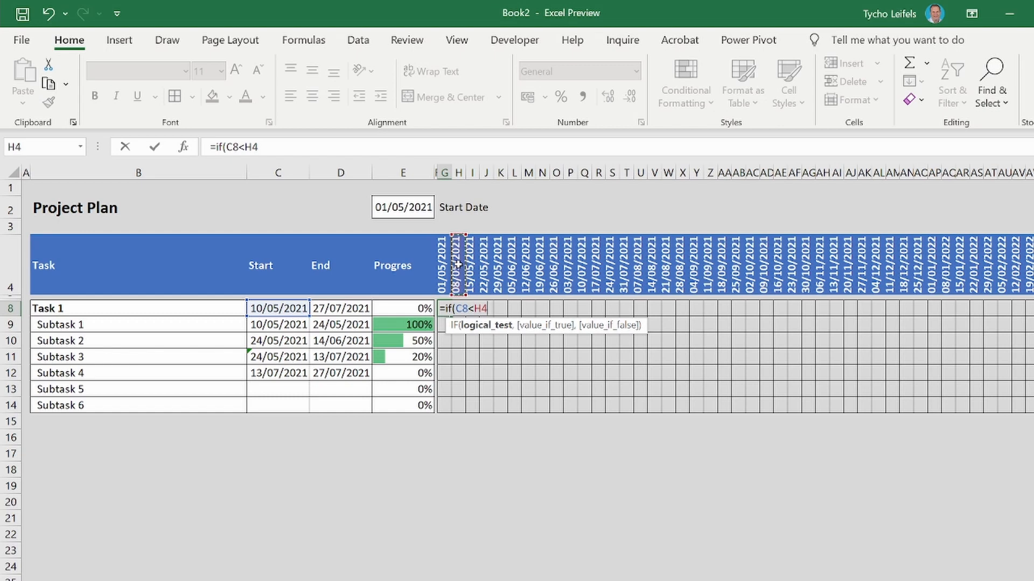
pyautogui.write(',')
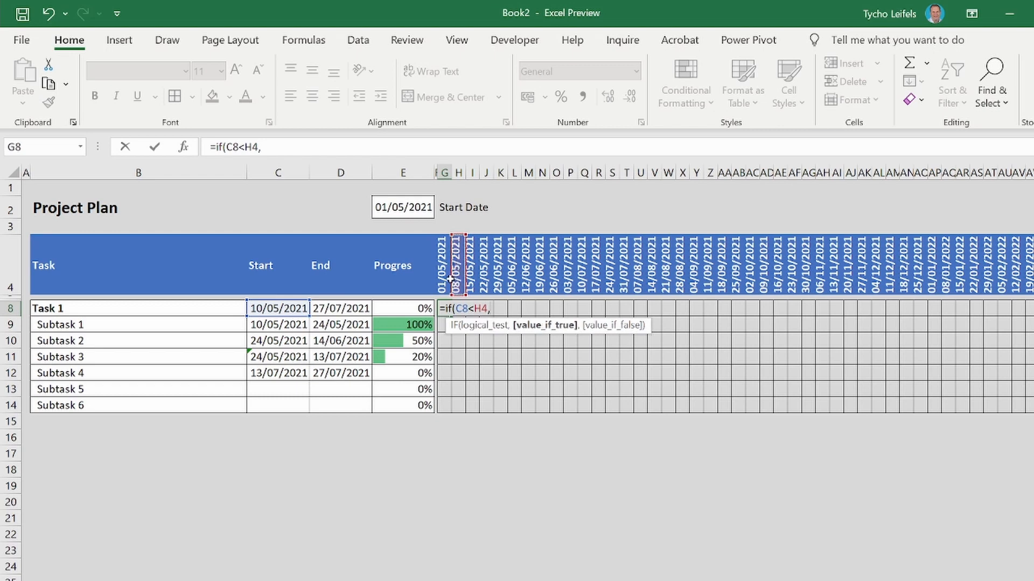
pyautogui.write('"X",')
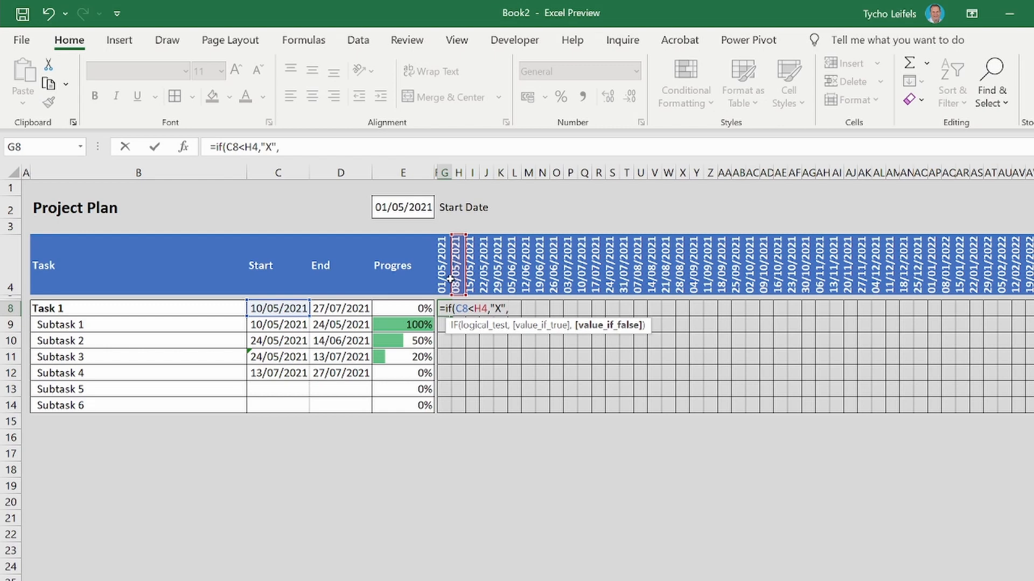
pyautogui.write('"")')
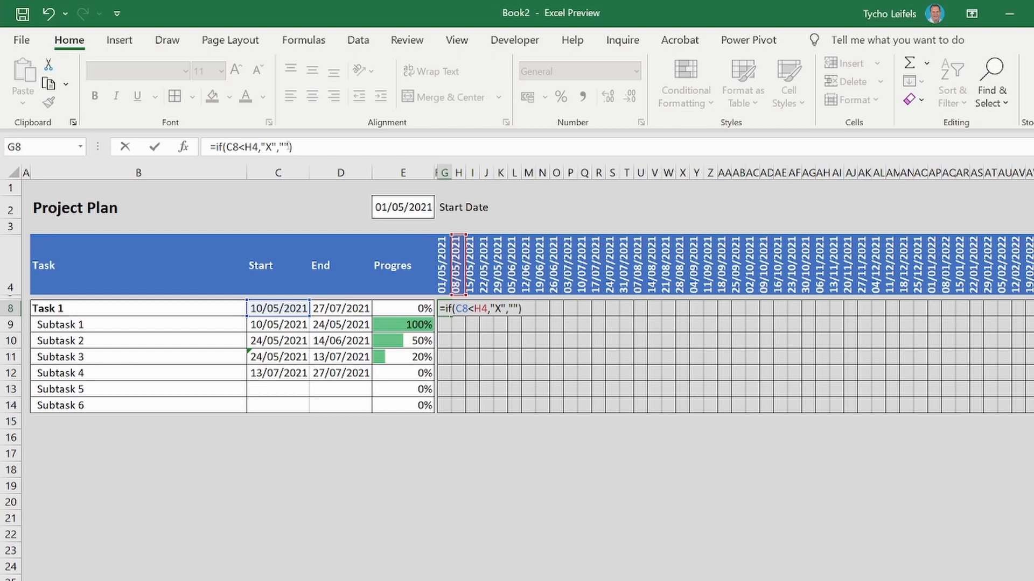
pyautogui.press('Return')
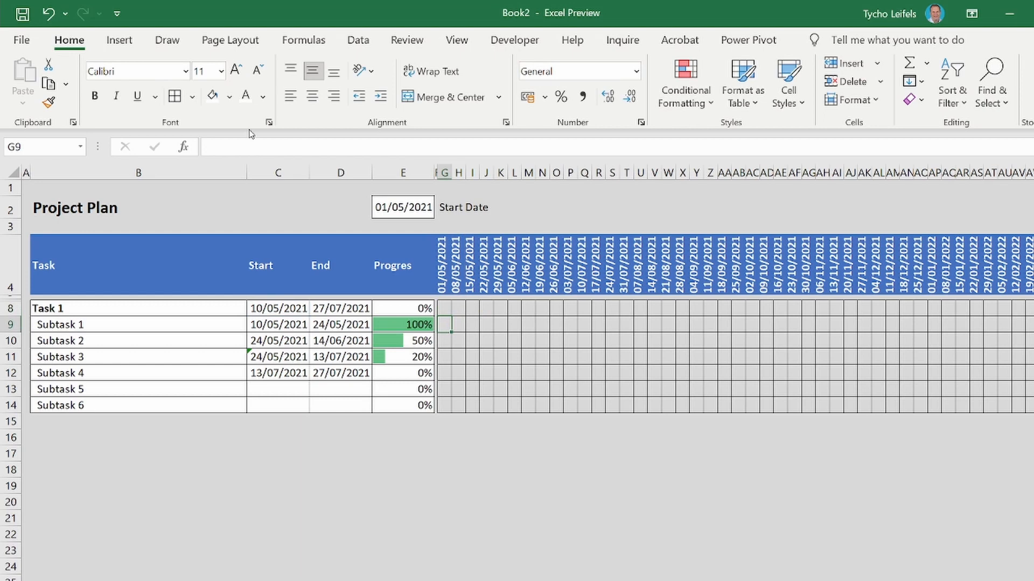
pyautogui.click(446, 310)
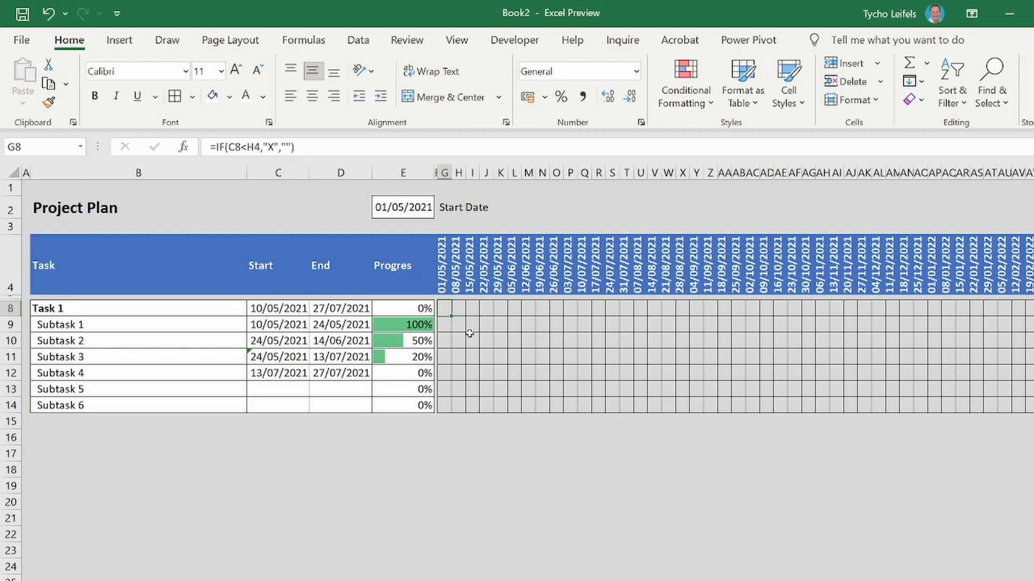
pyautogui.moveTo(451, 315); pyautogui.dragTo(1031, 310)
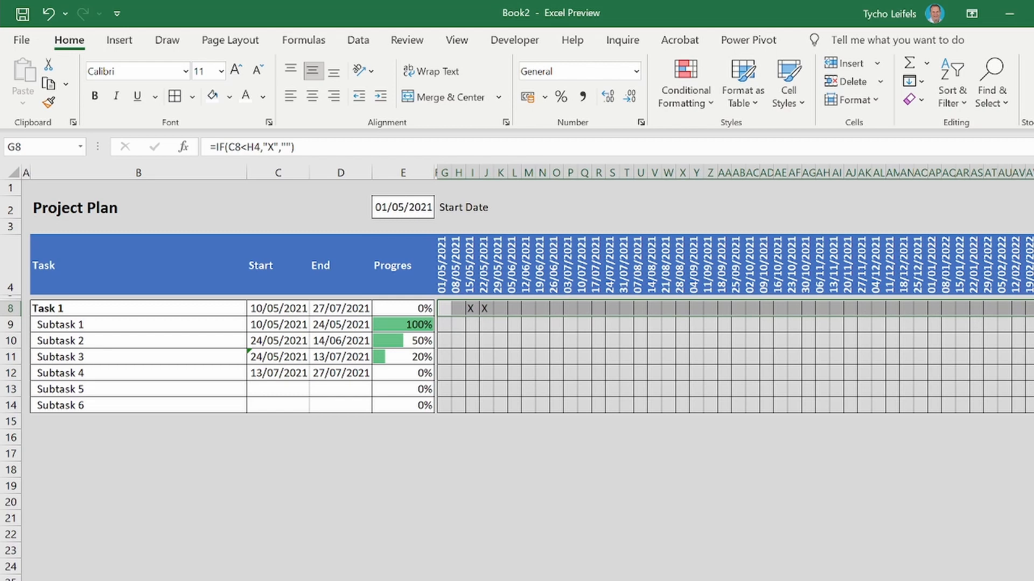
# Inspect which cells the timeline formula references in G8 and in its copy in S8.
pyautogui.doubleClick(445, 309)
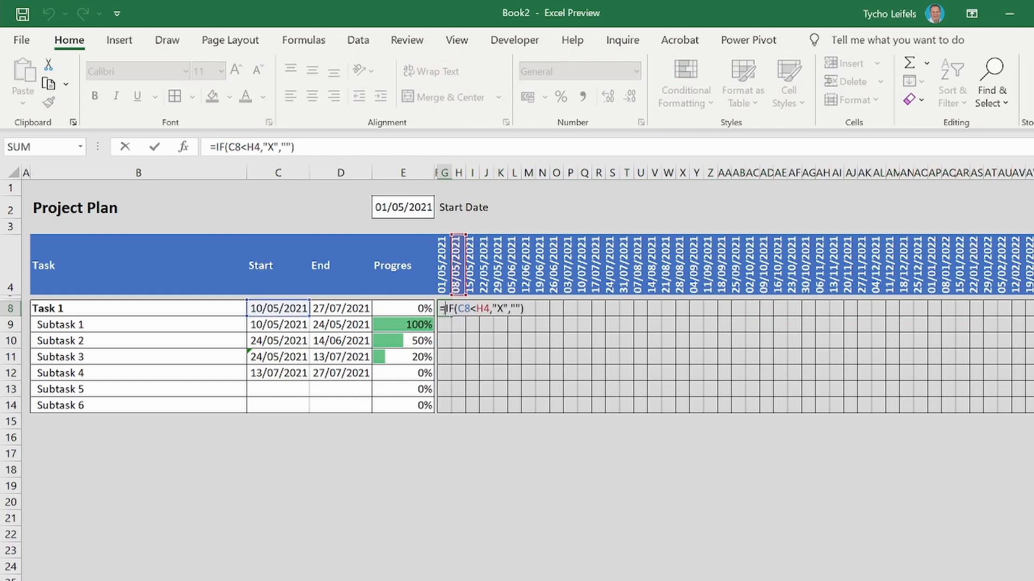
pyautogui.click(629, 308)
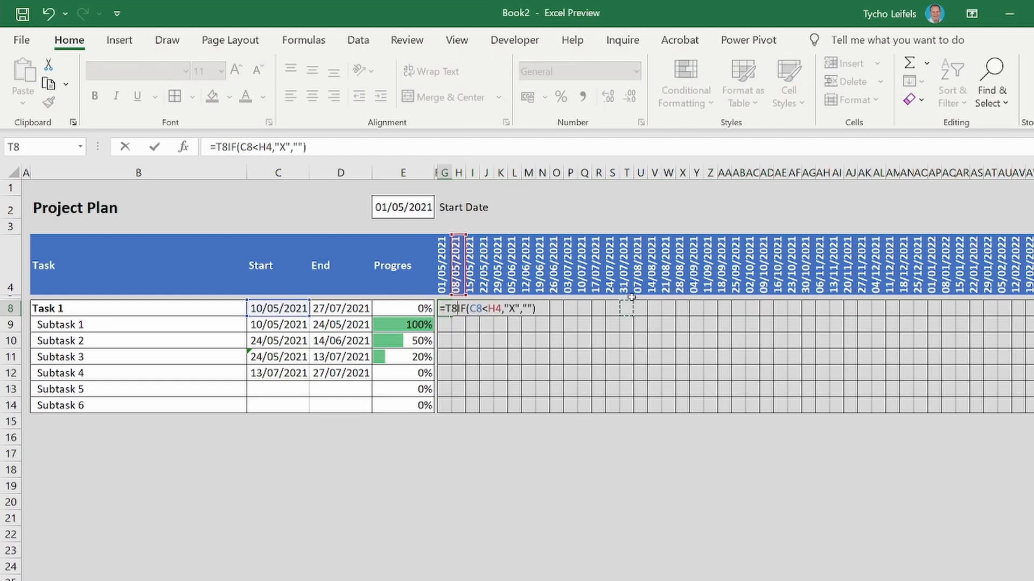
pyautogui.press('Escape')
pyautogui.click(617, 312)
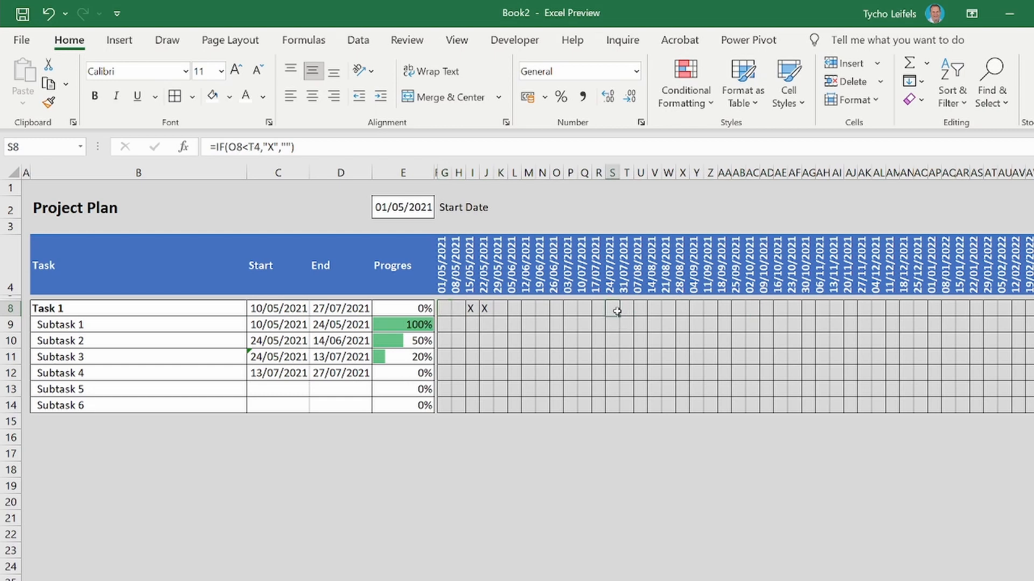
pyautogui.click(236, 145)
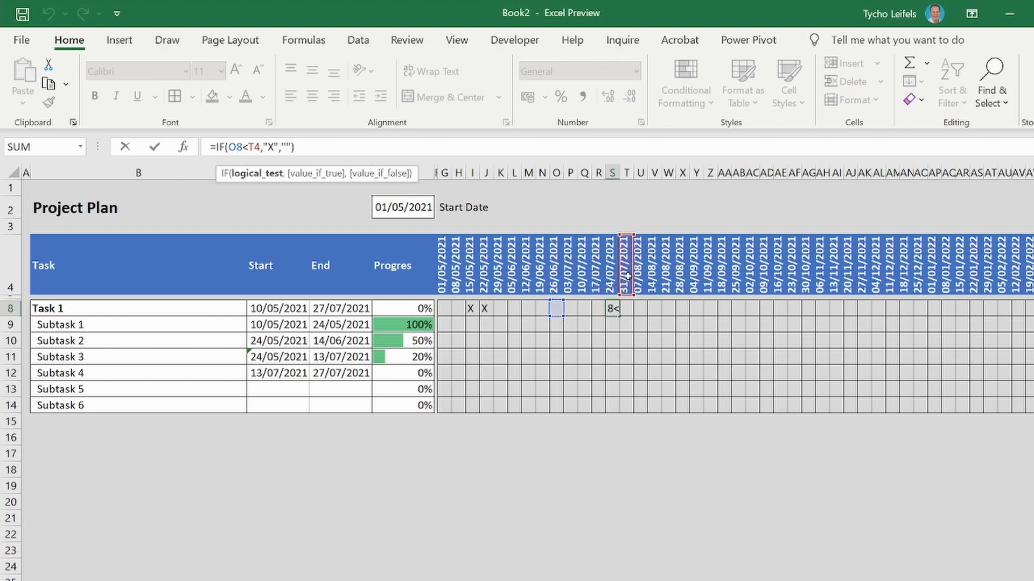
pyautogui.press('Escape')
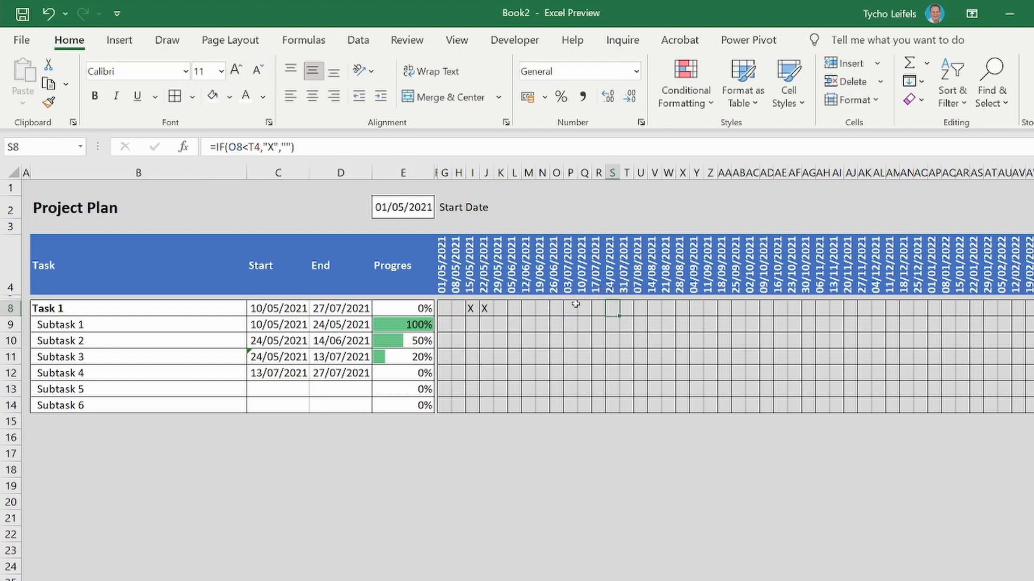
# Fix the references in the G8 formula so it reads =IF($C8<H$4,"X","").
pyautogui.click(443, 311)
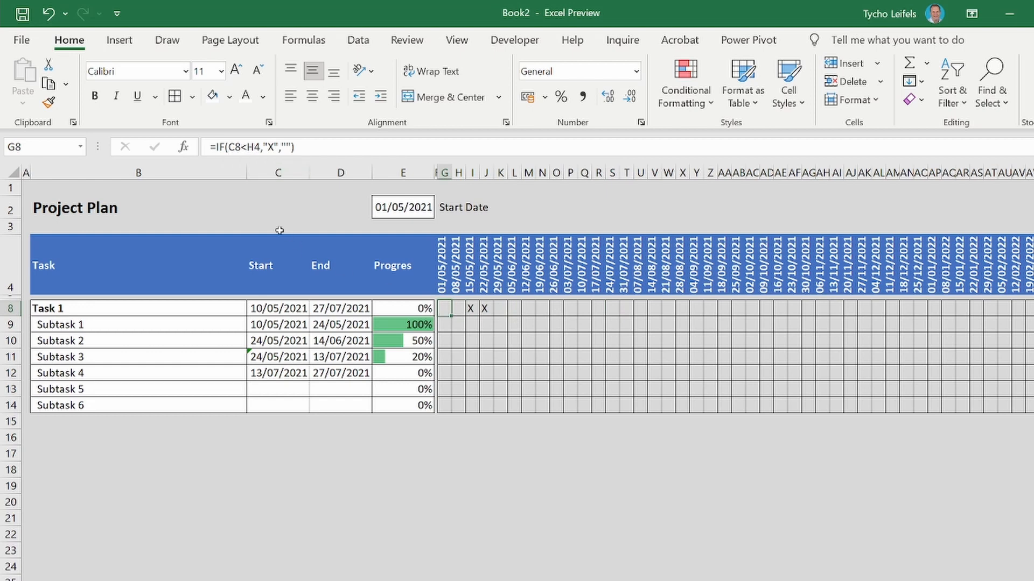
pyautogui.click(235, 147)
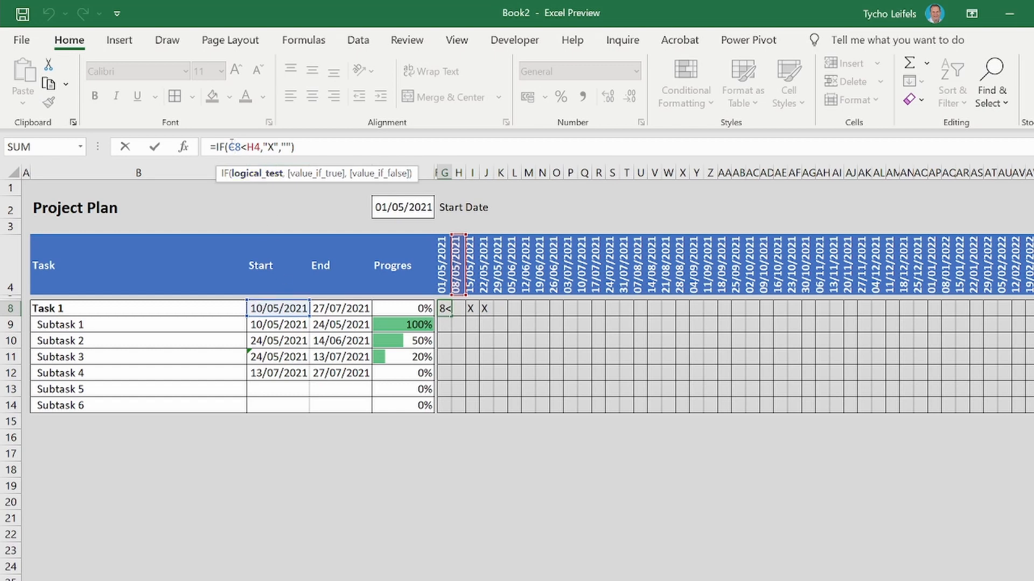
pyautogui.click(248, 149)
pyautogui.write('$')
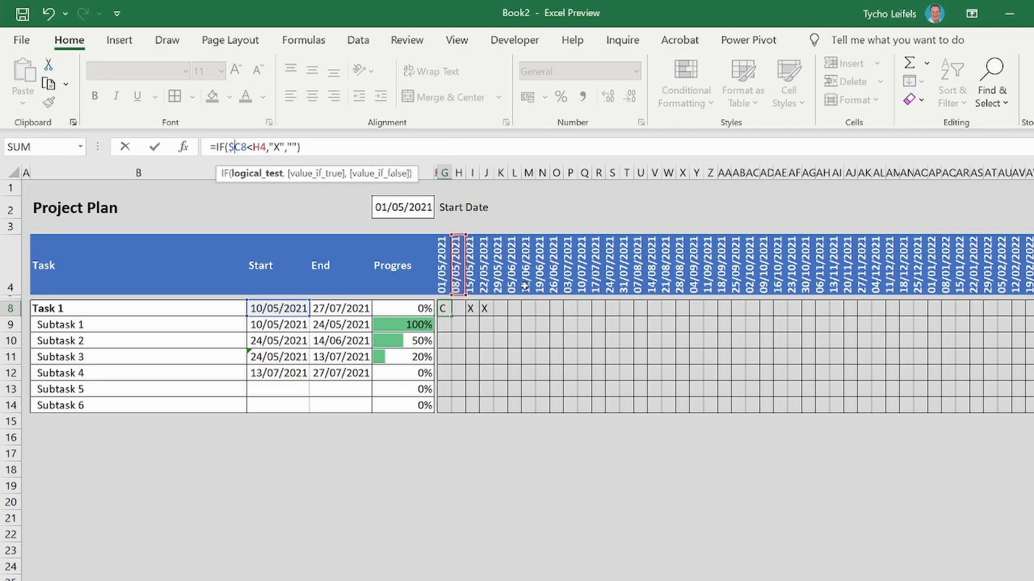
pyautogui.click(260, 147)
pyautogui.write('$')
pyautogui.press('F4')
pyautogui.press('F4')
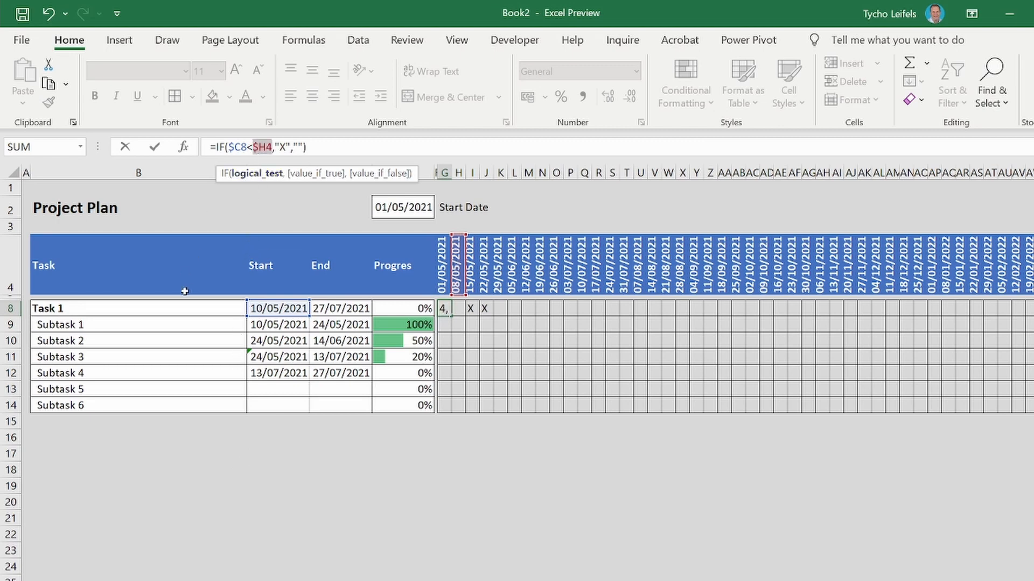
pyautogui.press('F4')
pyautogui.press('F4')
pyautogui.press('Return')
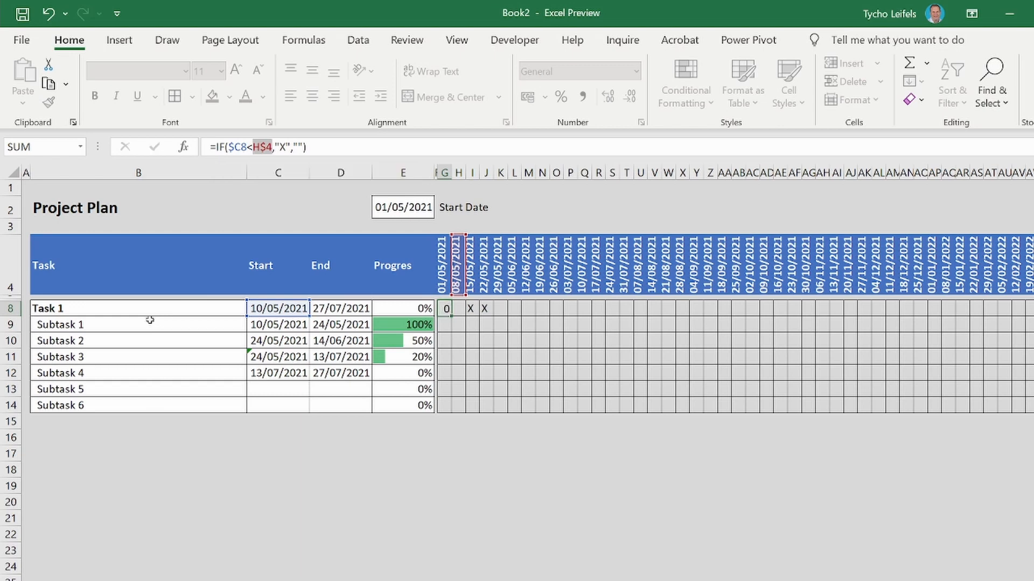
# Fill the corrected G8 formula across the timeline in row 8 and down through row 14.
pyautogui.click(453, 308)
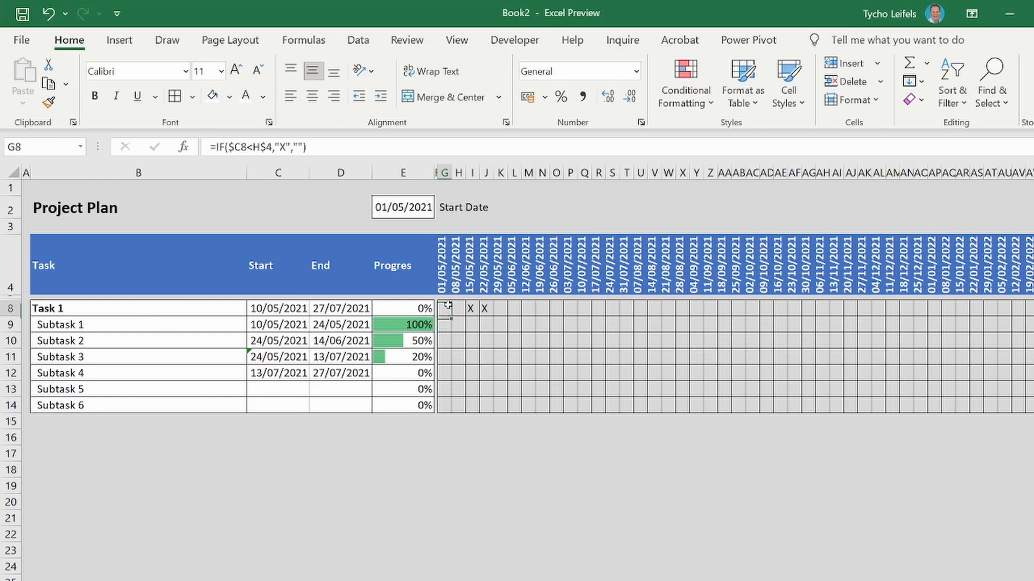
pyautogui.moveTo(452, 317); pyautogui.dragTo(1031, 308)
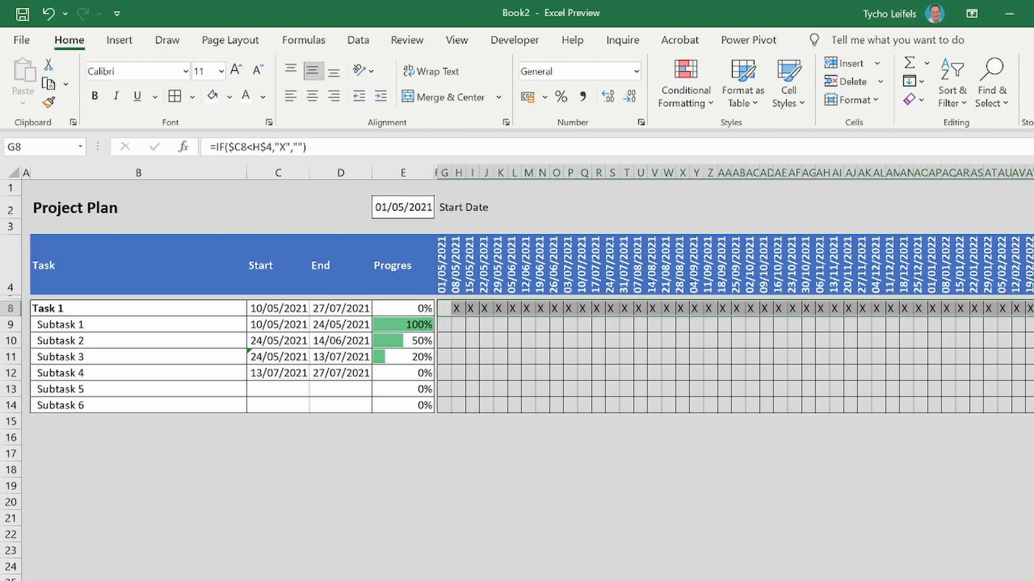
pyautogui.moveTo(1031, 315); pyautogui.dragTo(1031, 410)
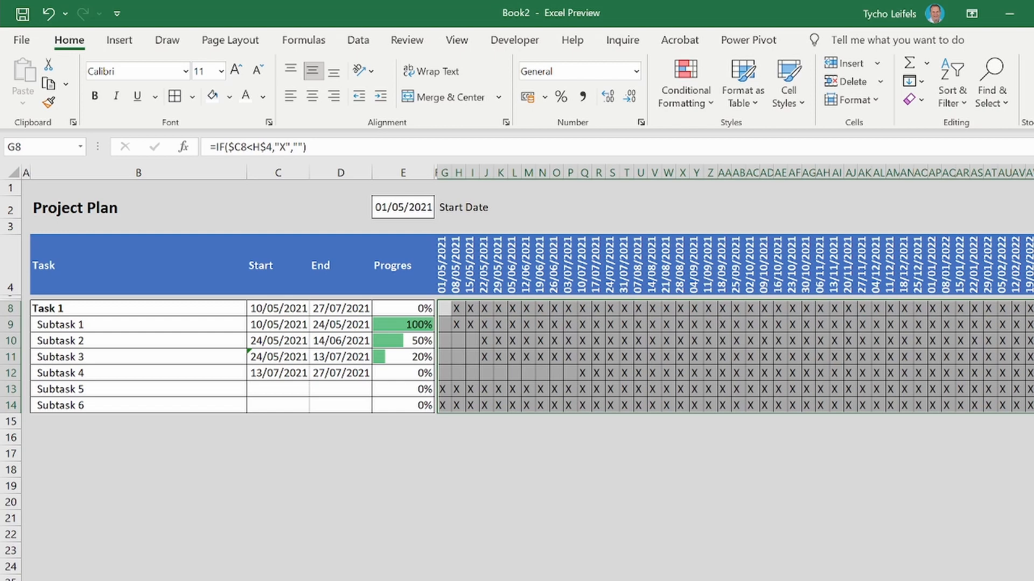
# Check the final timeline column's date and formula, and hide column AY.
pyautogui.click(1031, 264)
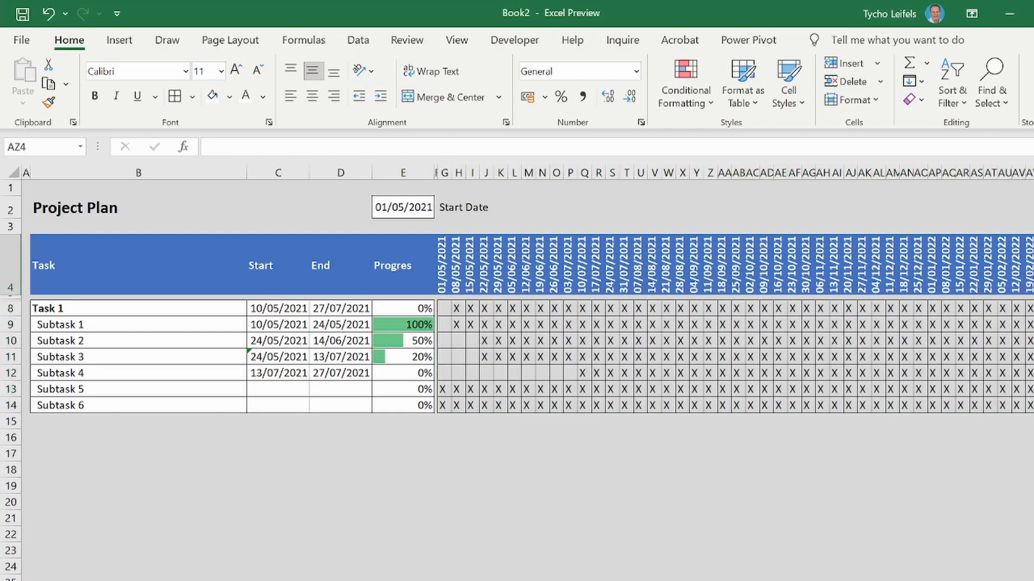
pyautogui.click(1017, 308)
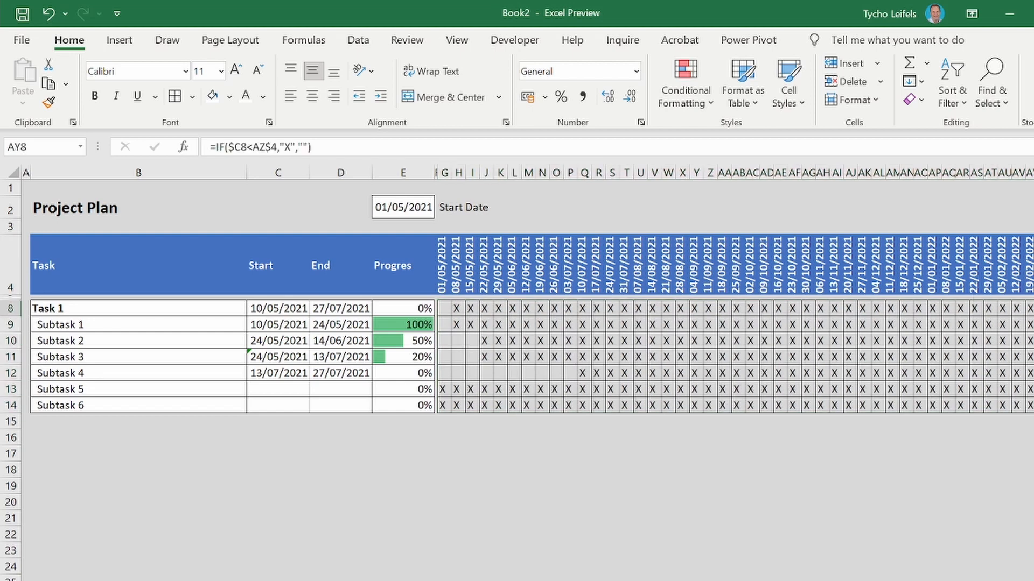
pyautogui.click(1018, 172)
pyautogui.rightClick(1017, 172)
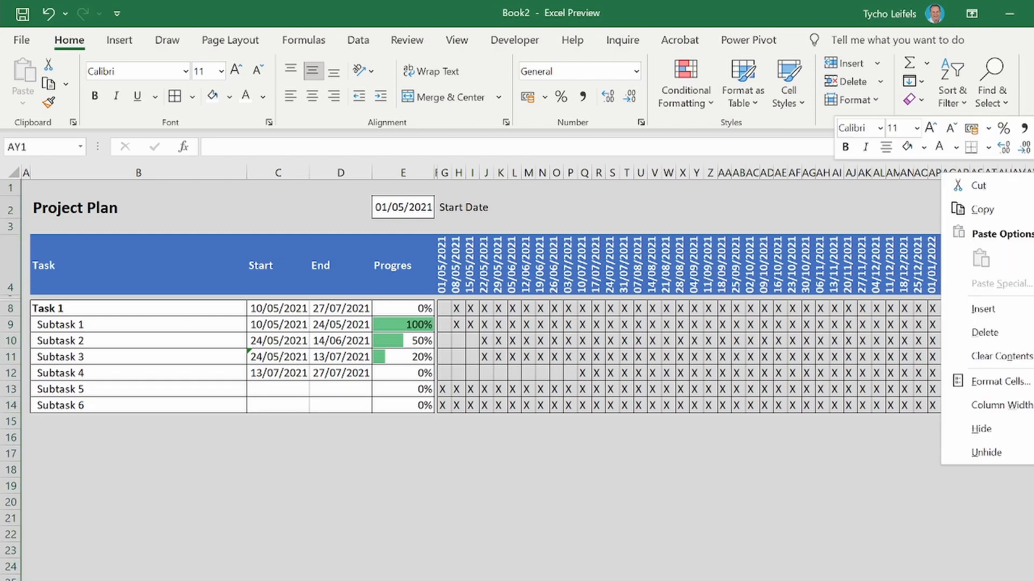
pyautogui.click(1003, 439)
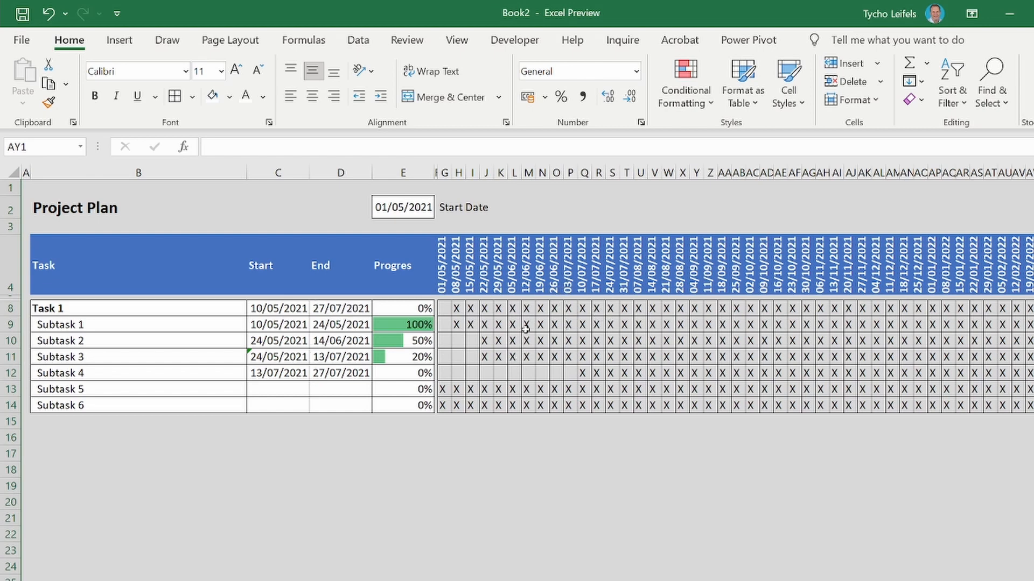
# Nest a second IF in the G8 formula's true branch that returns "X" if D8>G4 and "" otherwise.
pyautogui.click(451, 308)
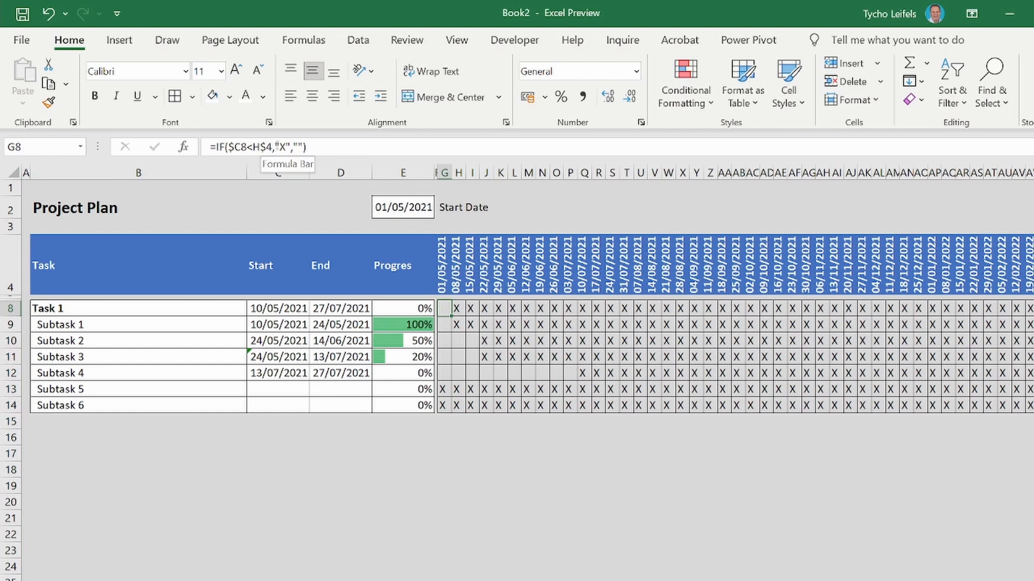
pyautogui.moveTo(275, 146); pyautogui.dragTo(291, 146)
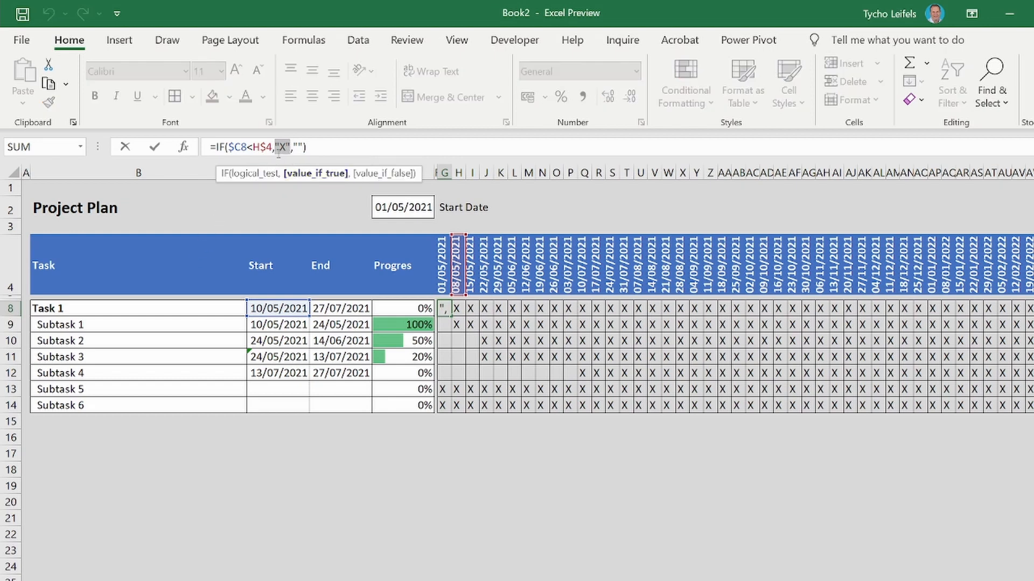
pyautogui.click(275, 150)
pyautogui.write('if')
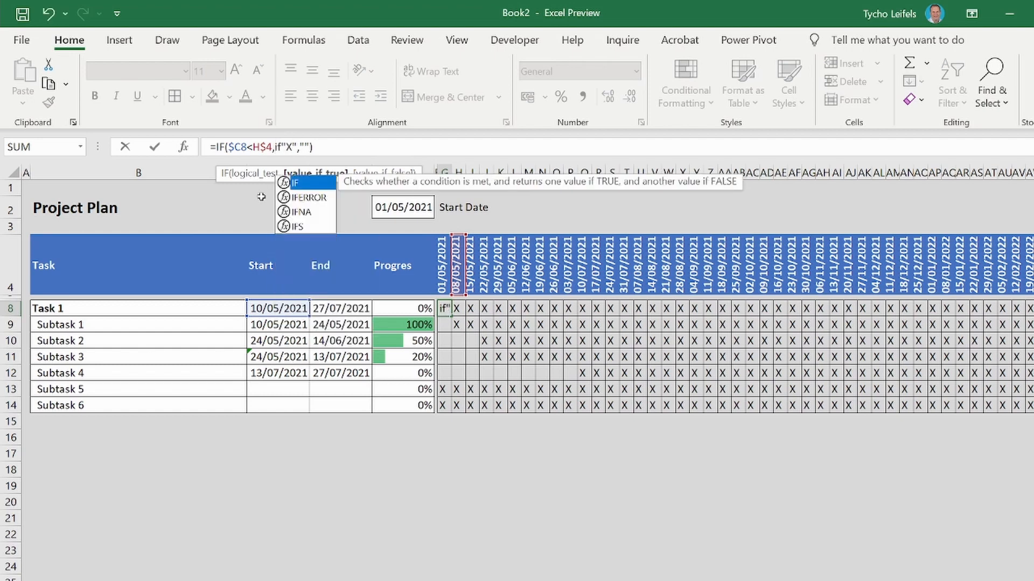
pyautogui.write('(')
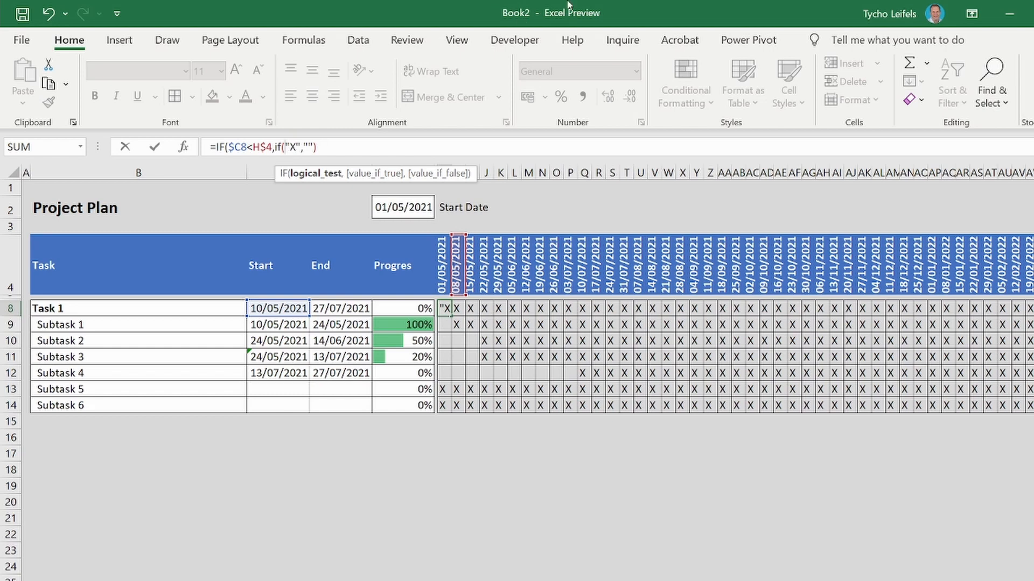
pyautogui.click(343, 308)
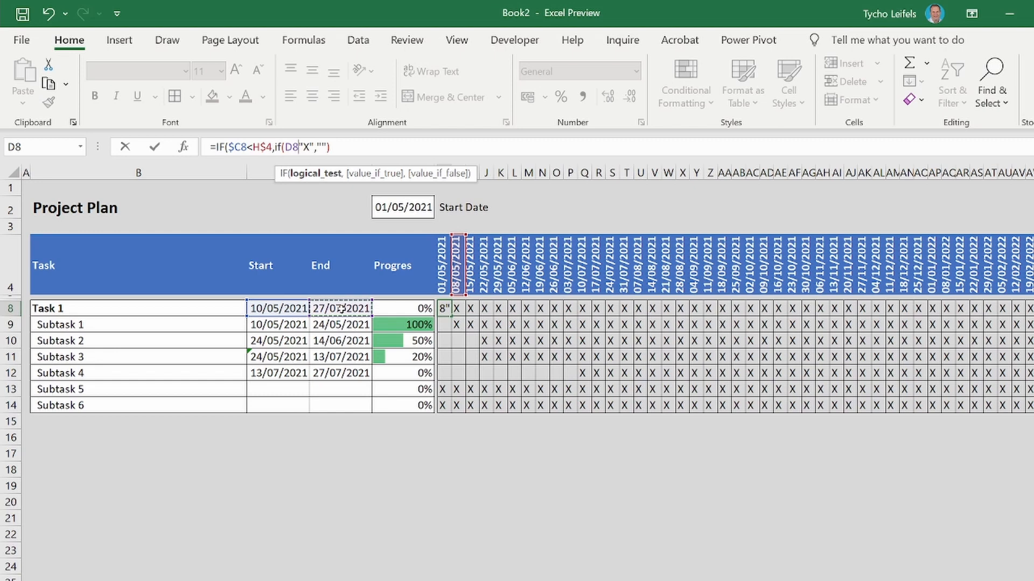
pyautogui.write('>')
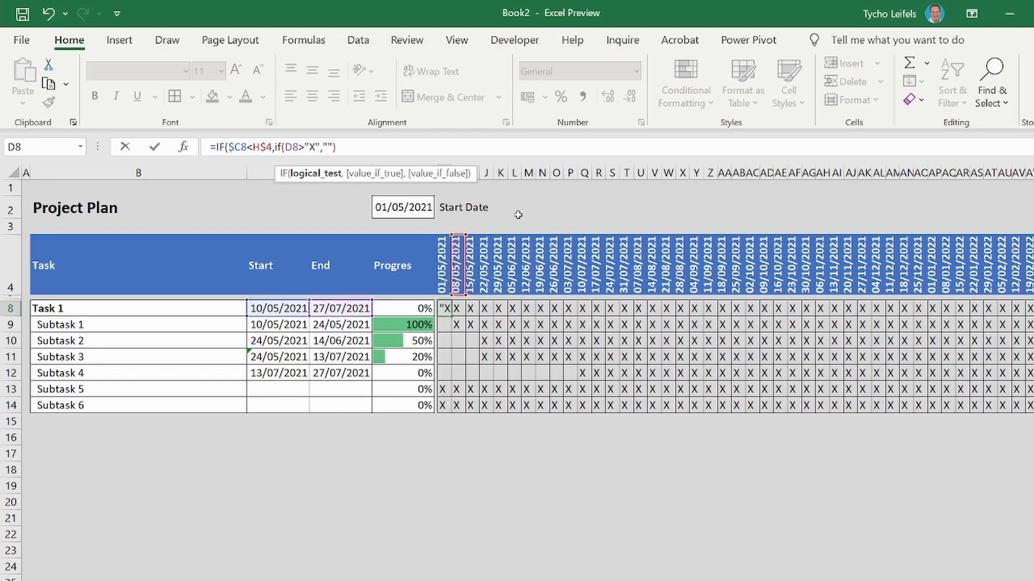
pyautogui.click(444, 268)
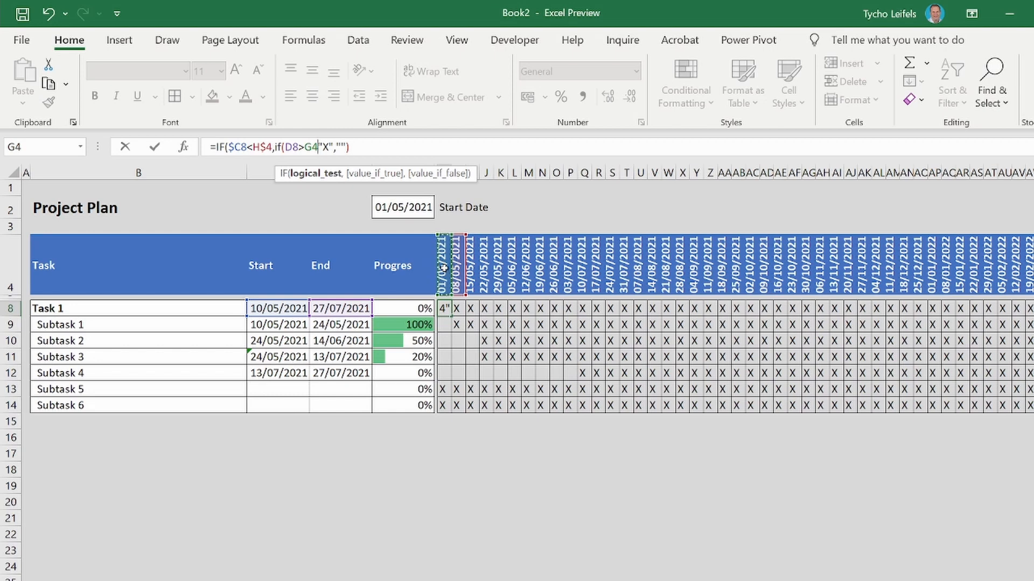
pyautogui.write(',')
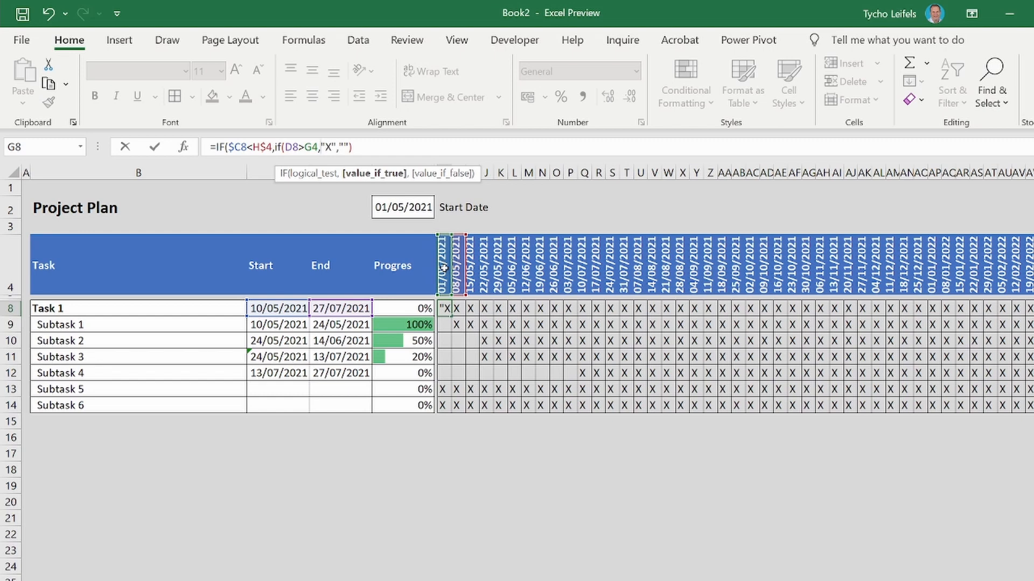
pyautogui.click(336, 146)
pyautogui.write(',""')
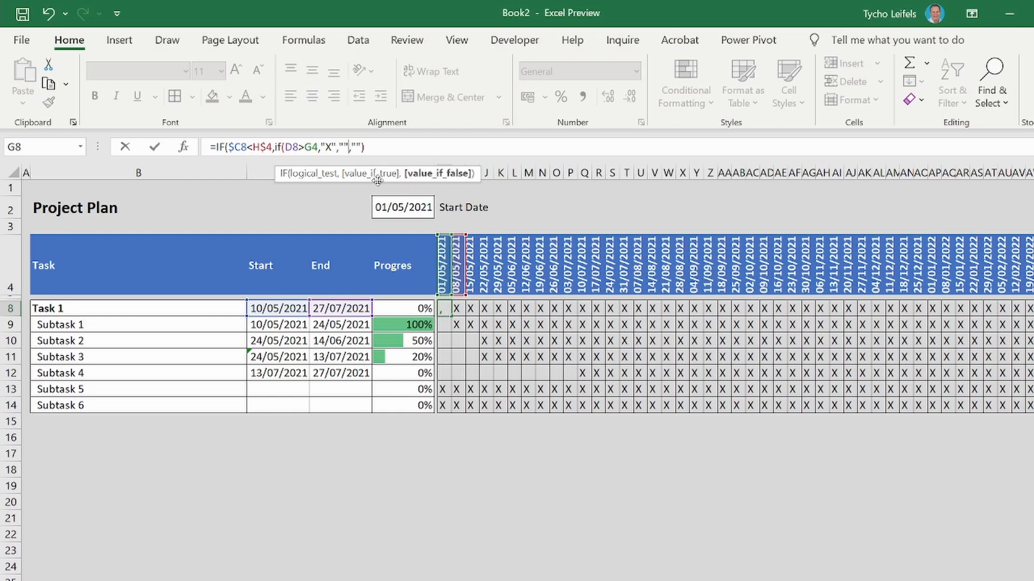
pyautogui.write(')')
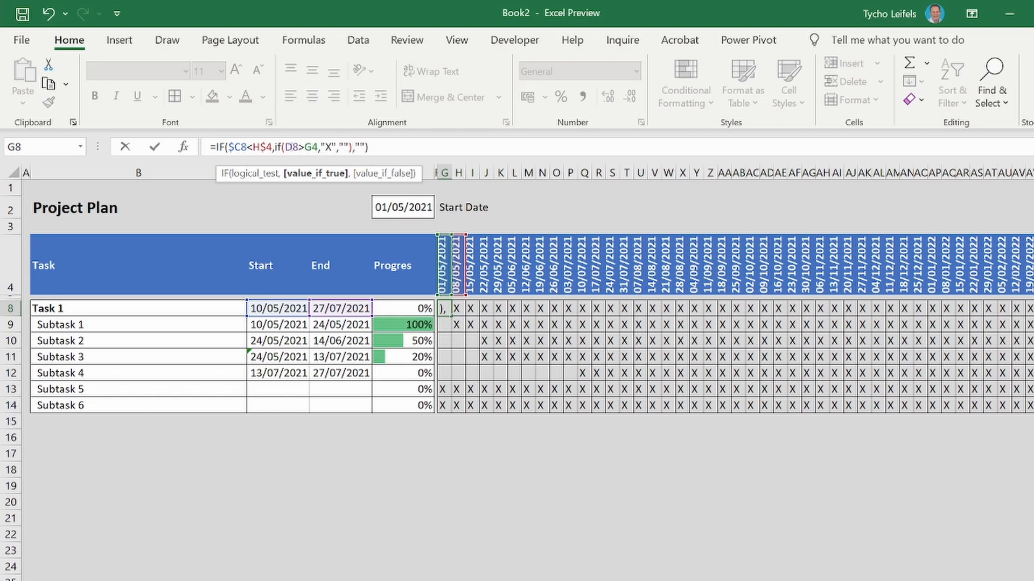
# Lock the nested references as $D8 and G$4, so G8 reads =IF($C8<H$4,IF($D8>G$4,"X",""),"").
pyautogui.click(302, 149)
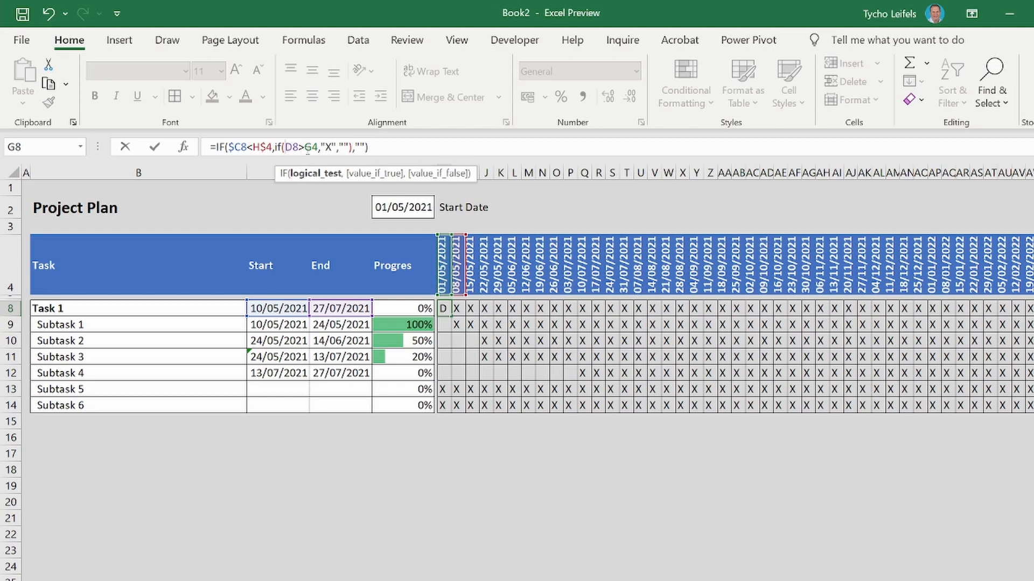
pyautogui.press('F4')
pyautogui.press('F4')
pyautogui.press('F4')
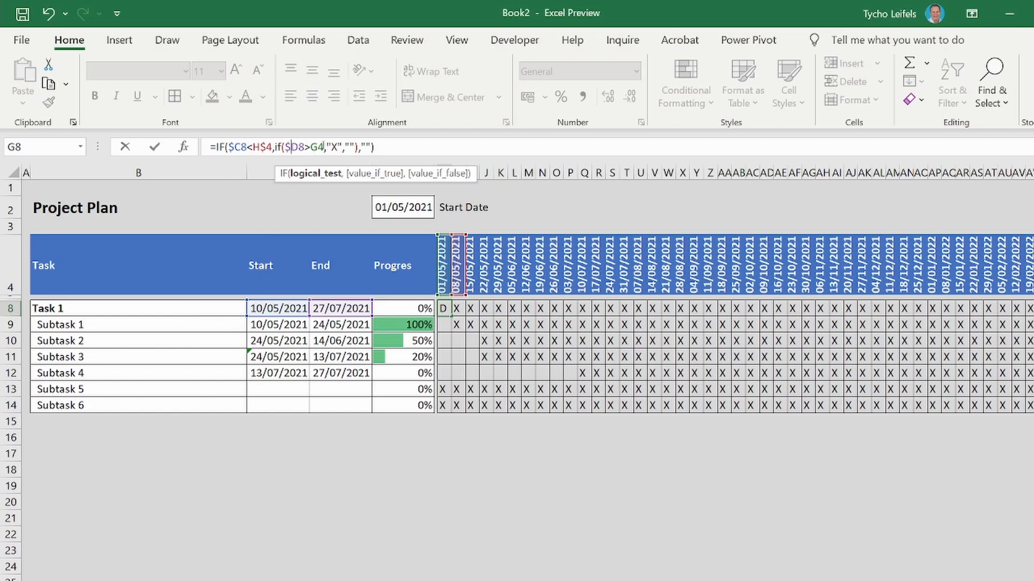
pyautogui.click(319, 146)
pyautogui.write('$')
pyautogui.press('Return')
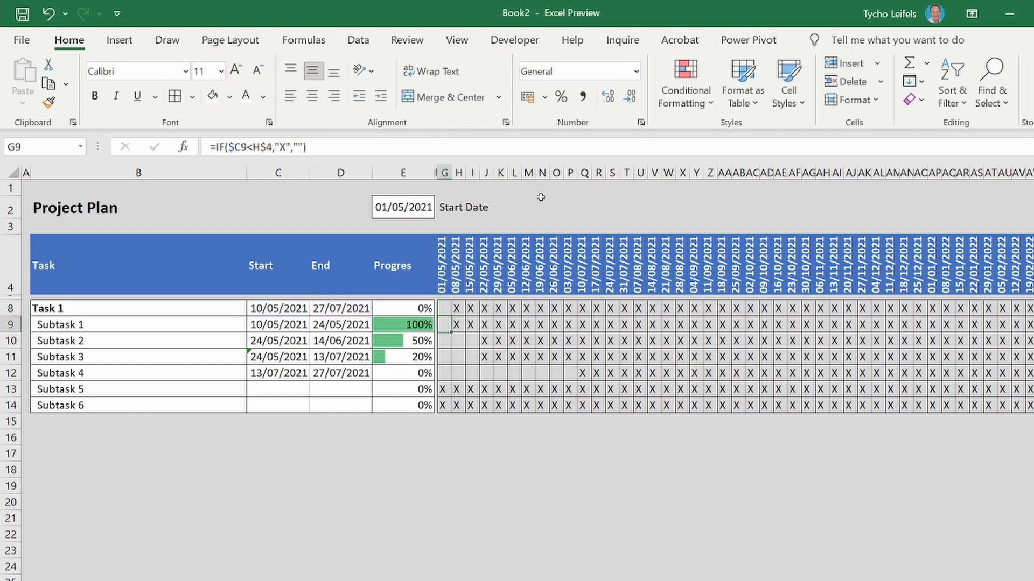
# Fill the nested IF formula from G8 across the timeline in row 8 and down through row 14.
pyautogui.click(445, 308)
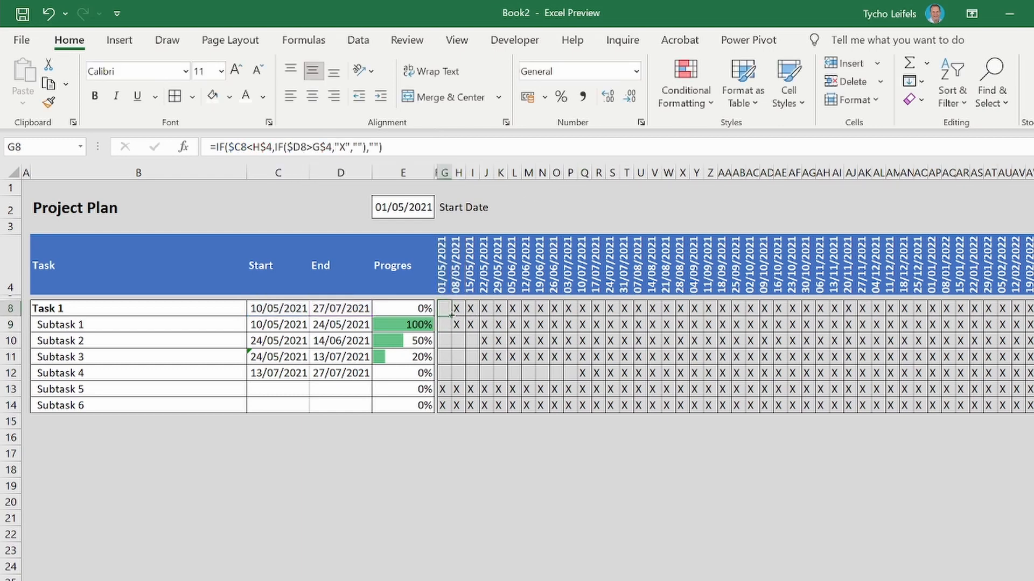
pyautogui.moveTo(451, 316); pyautogui.dragTo(1025, 324)
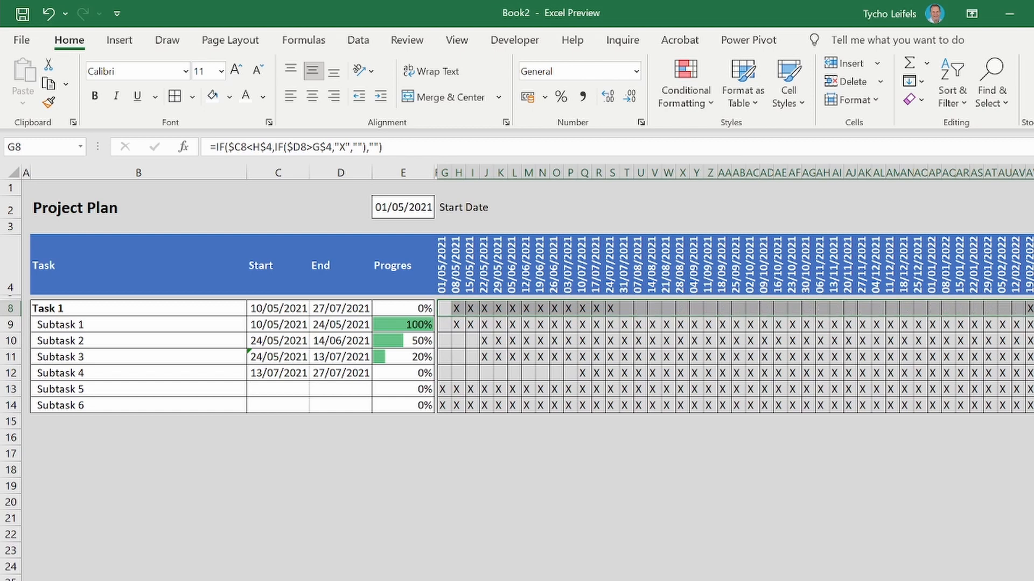
pyautogui.click(1028, 311)
pyautogui.moveTo(447, 308); pyautogui.dragTo(1031, 313)
pyautogui.hotkey('shift', 'Down')
pyautogui.hotkey('shift', 'Down')
pyautogui.hotkey('shift', 'Down')
pyautogui.hotkey('shift', 'Down')
pyautogui.hotkey('shift', 'Down')
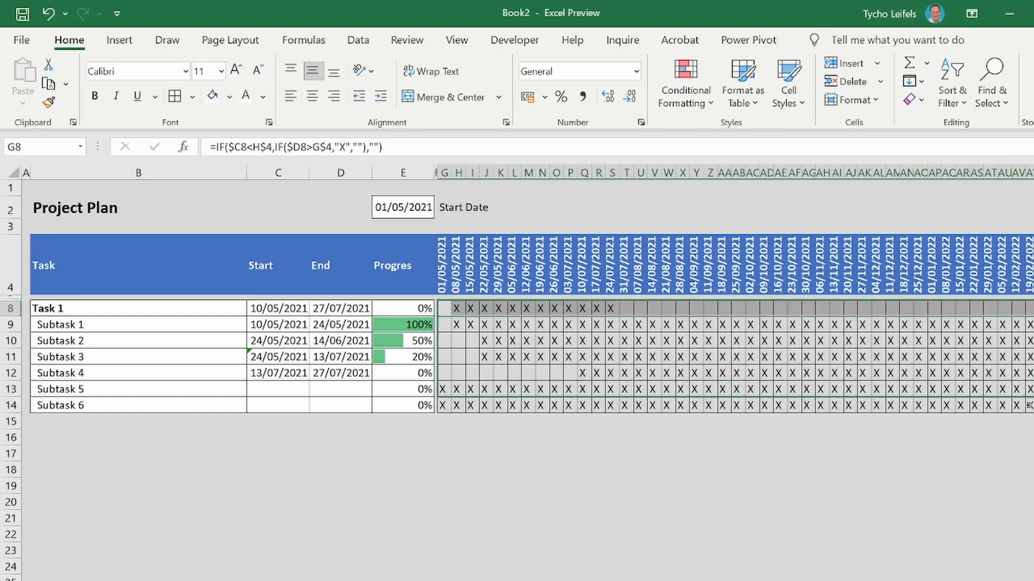
pyautogui.hotkey('ctrl', 'd')
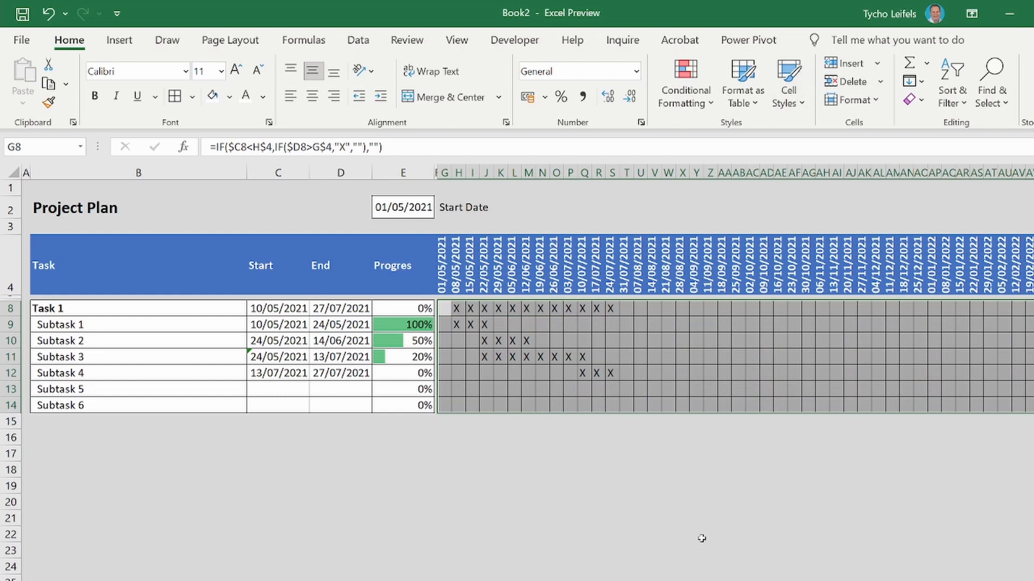
pyautogui.click(668, 406)
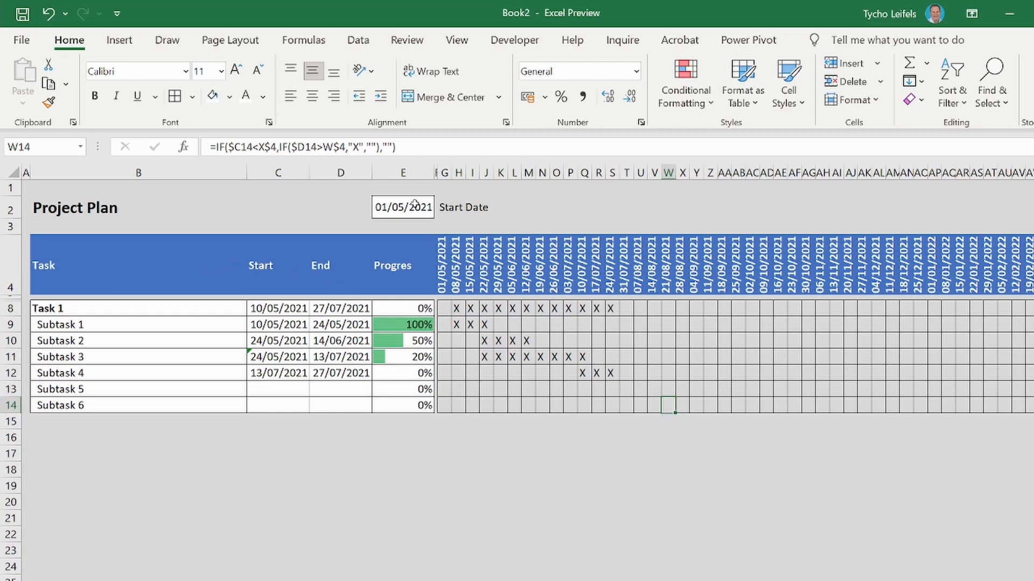
# Nest a third IF in the H8 formula so active weeks return "X" if E8<1 and "F" otherwise.
pyautogui.click(444, 312)
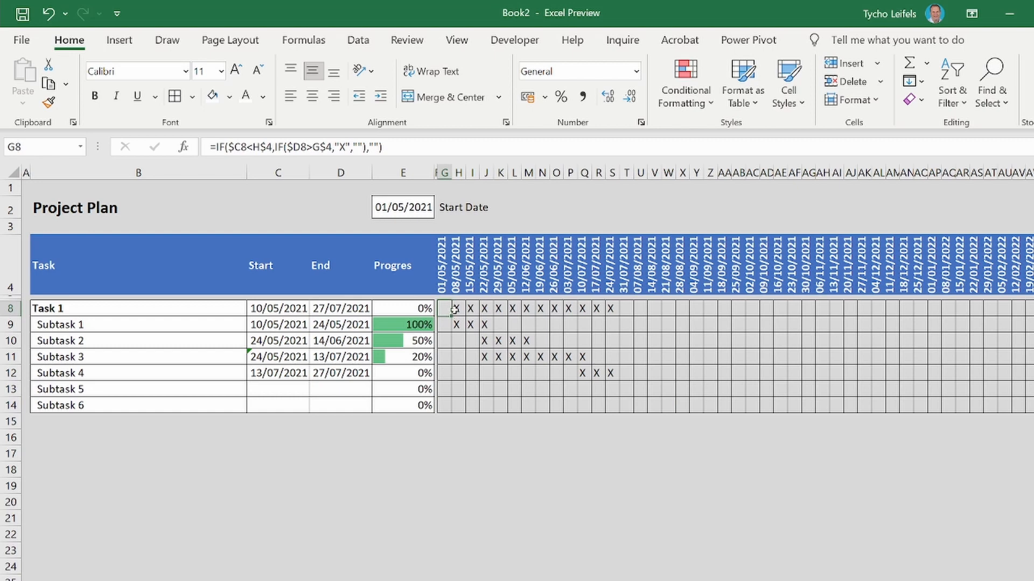
pyautogui.moveTo(457, 310); pyautogui.dragTo(616, 302)
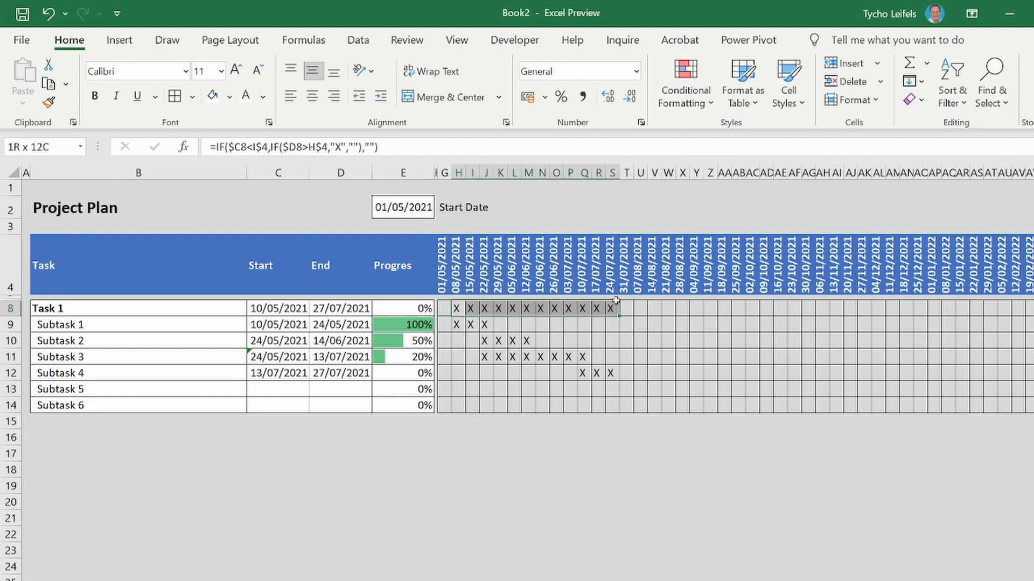
pyautogui.moveTo(616, 301); pyautogui.dragTo(616, 301)
pyautogui.click(332, 145)
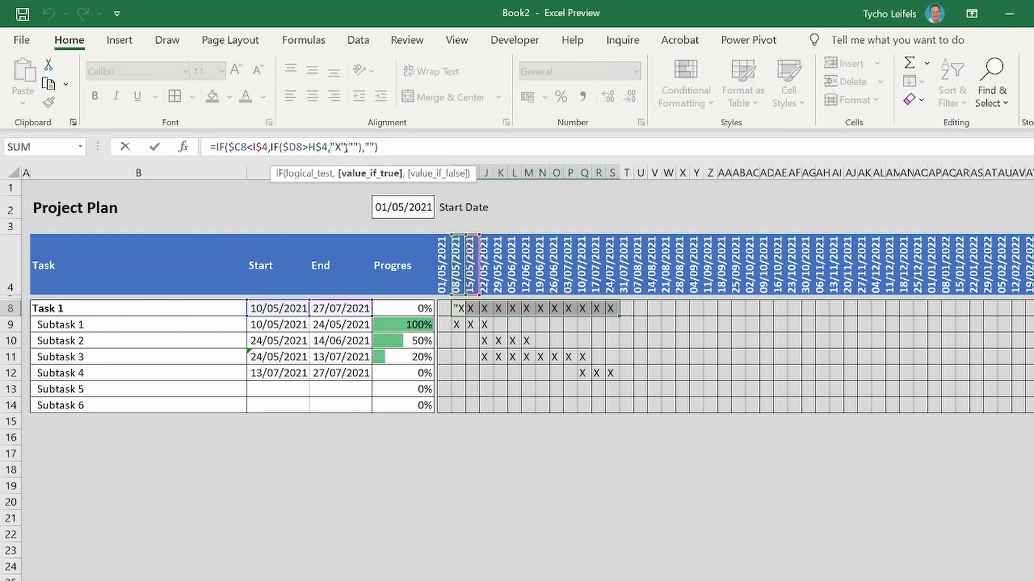
pyautogui.moveTo(345, 146)
pyautogui.mouseDown()
pyautogui.moveTo(336, 146)
pyautogui.moveTo(345, 143)
pyautogui.mouseUp()
pyautogui.click(329, 146)
pyautogui.write('if')
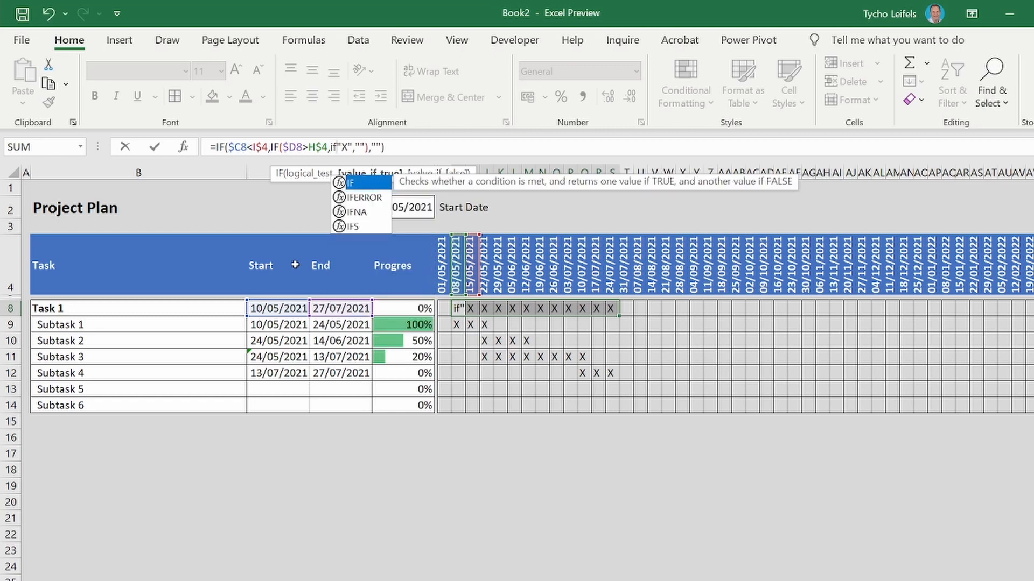
pyautogui.write('(')
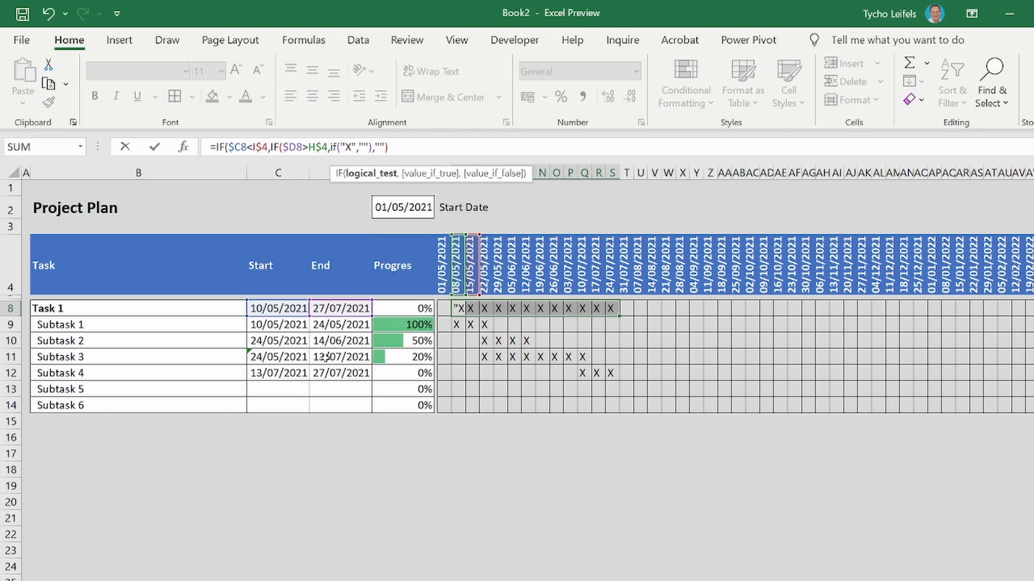
pyautogui.click(412, 308)
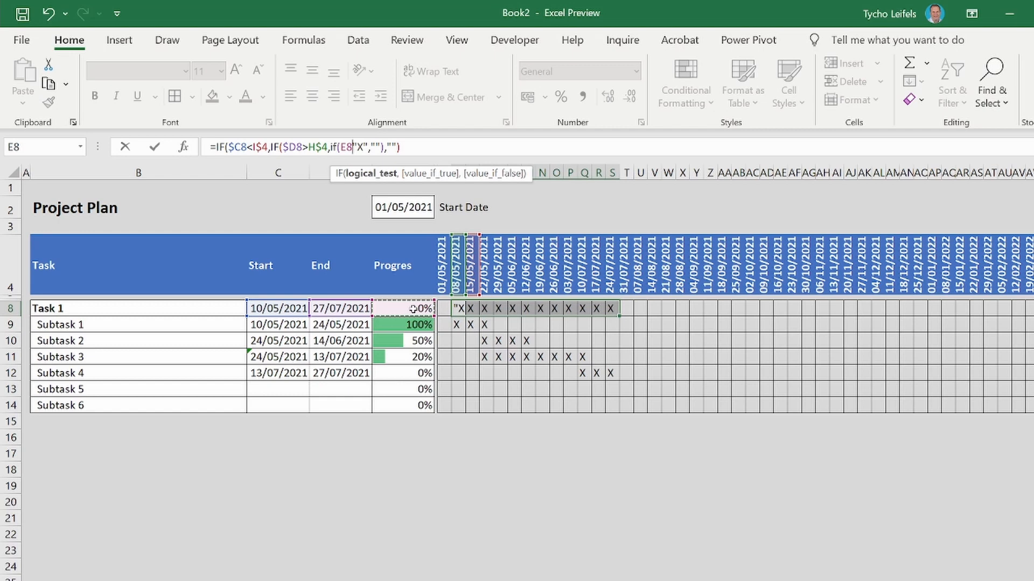
pyautogui.write('<')
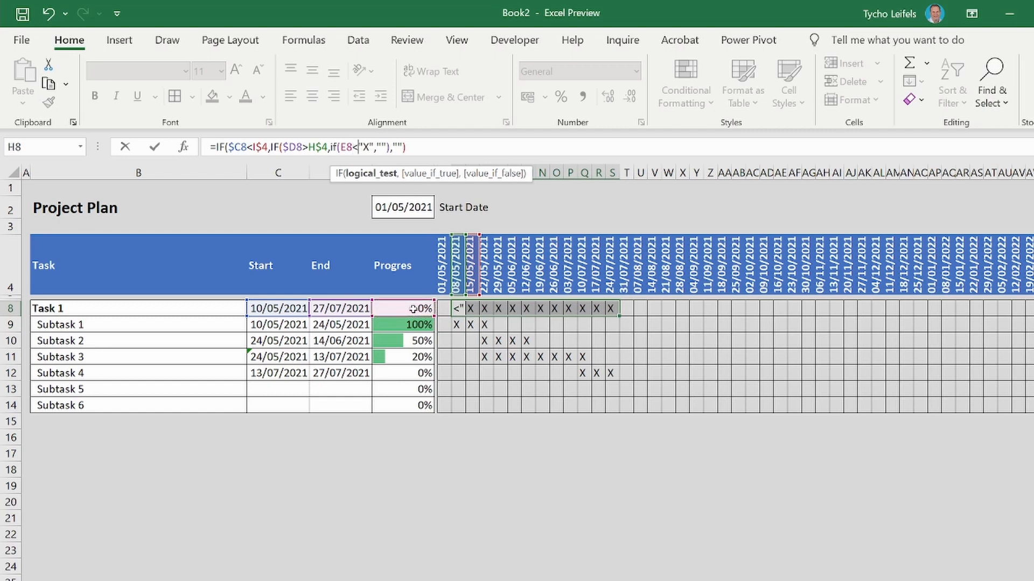
pyautogui.write('1,')
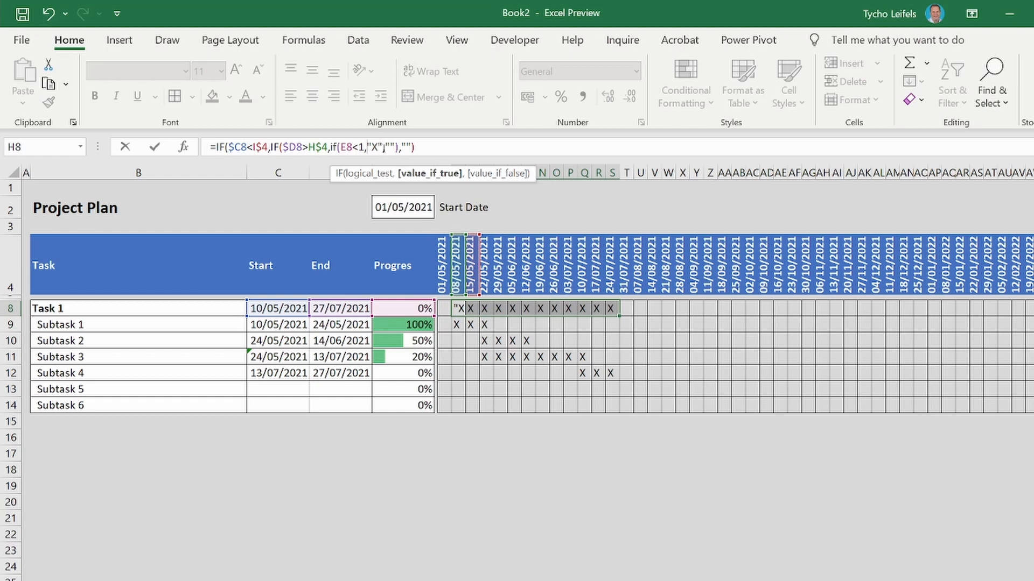
pyautogui.click(382, 147)
pyautogui.write(',')
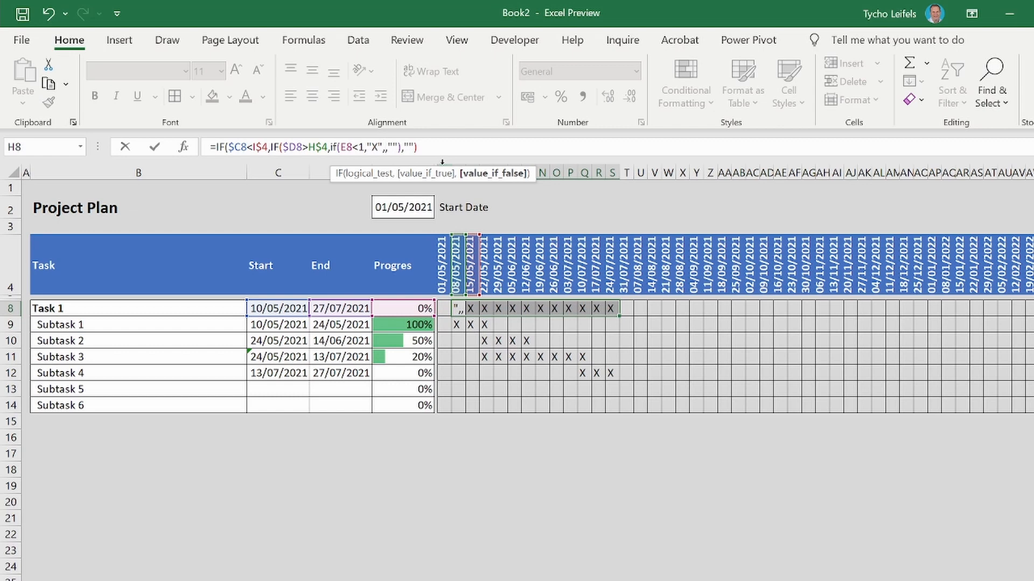
pyautogui.write('"F")')
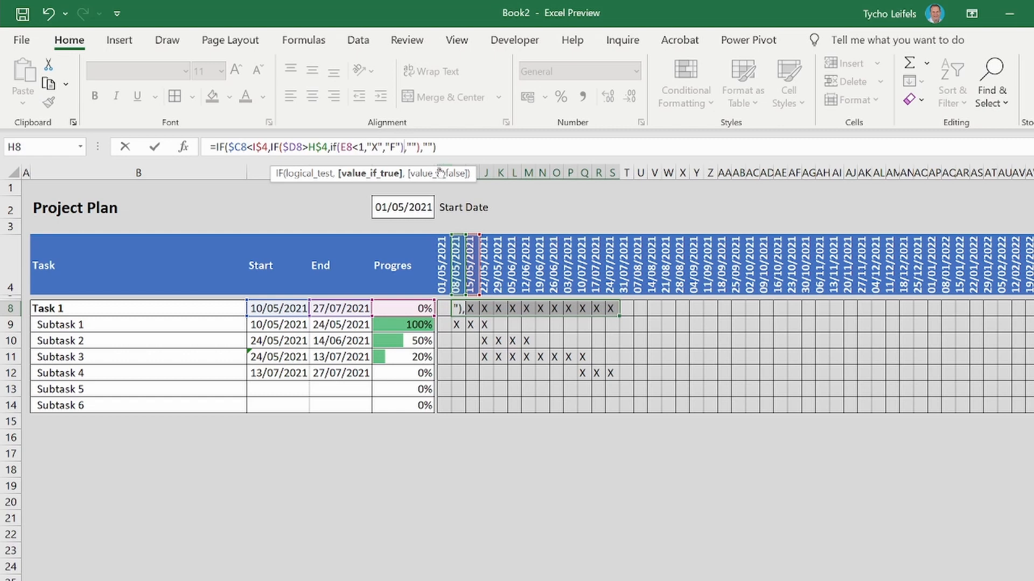
# Lock the progress reference in the H8 formula as $E8, so the innermost test reads IF($E8<1,"X","F").
pyautogui.click(415, 147)
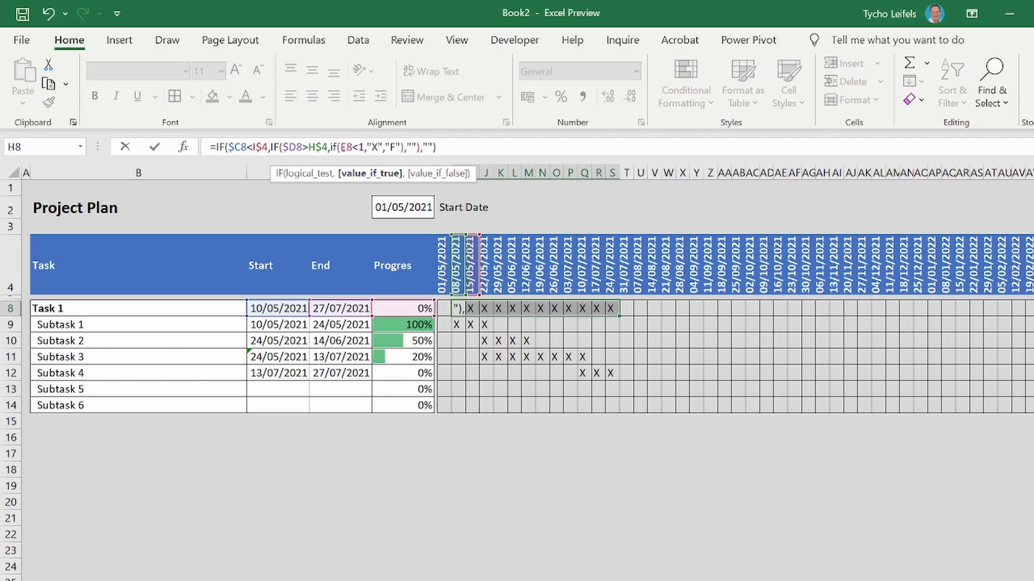
pyautogui.click(348, 148)
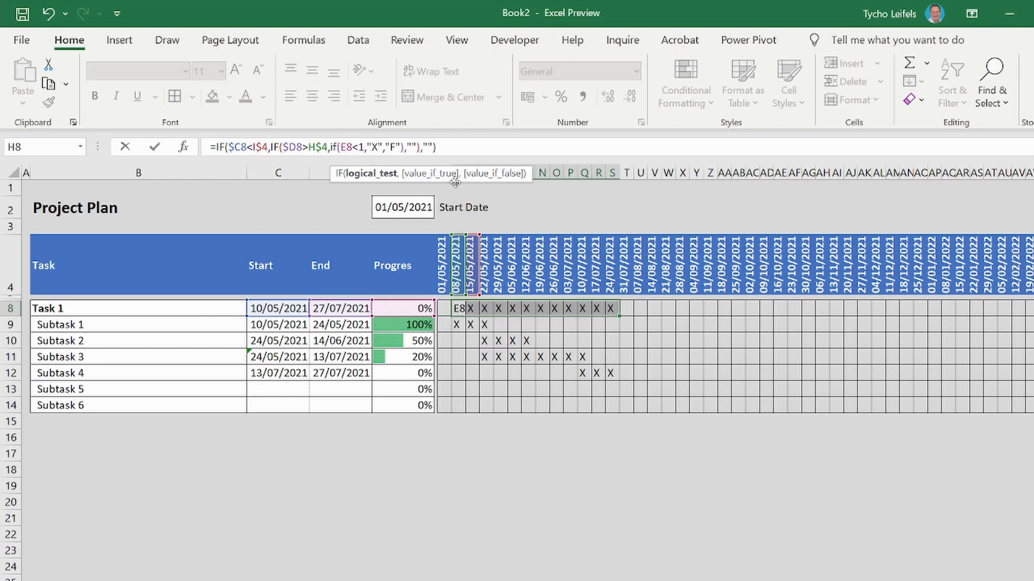
pyautogui.write('$')
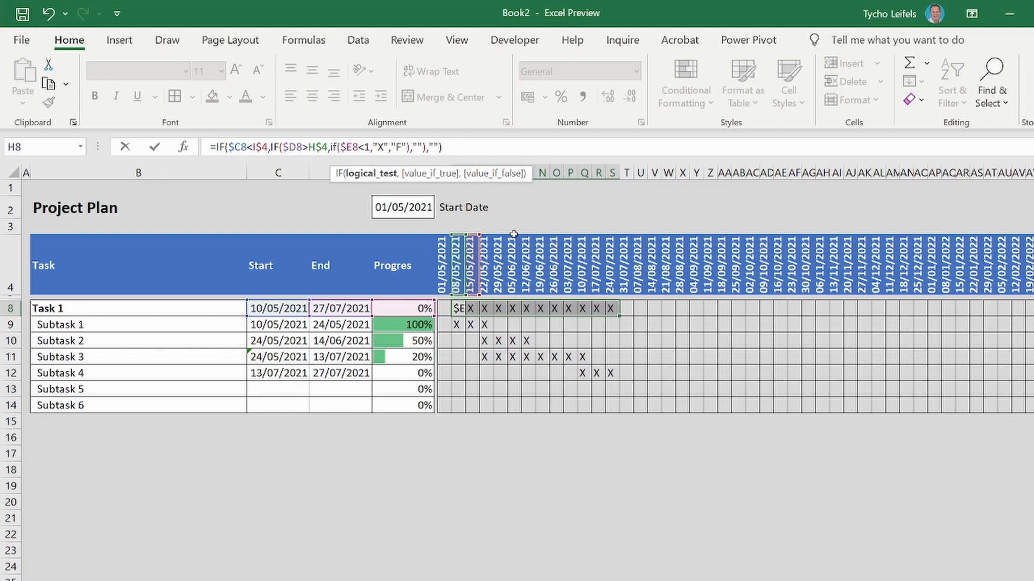
pyautogui.press('Return')
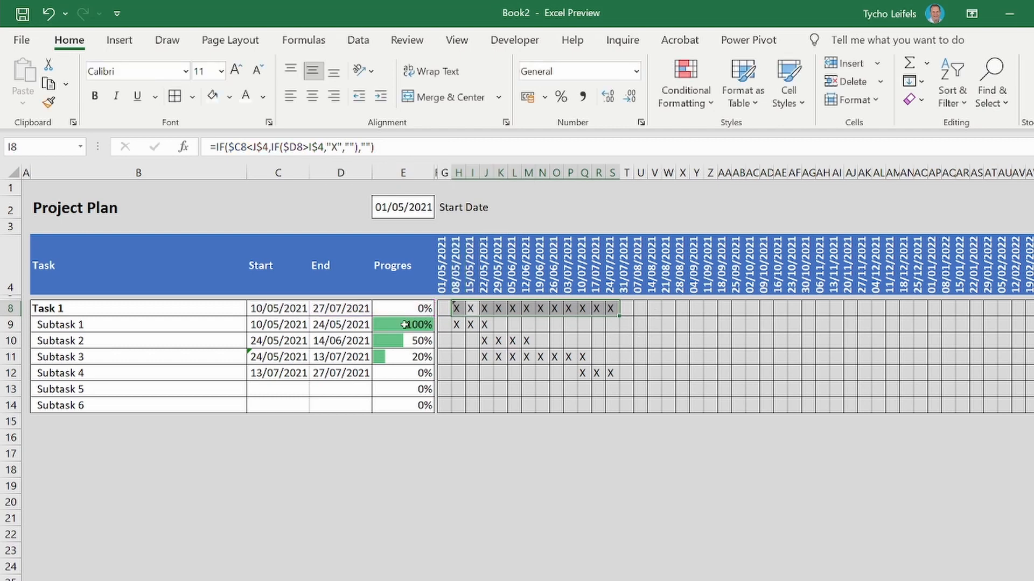
# Copy the three-level nested IF formula from H8 back into G8, the first timeline cell of Task 1.
pyautogui.click(455, 309)
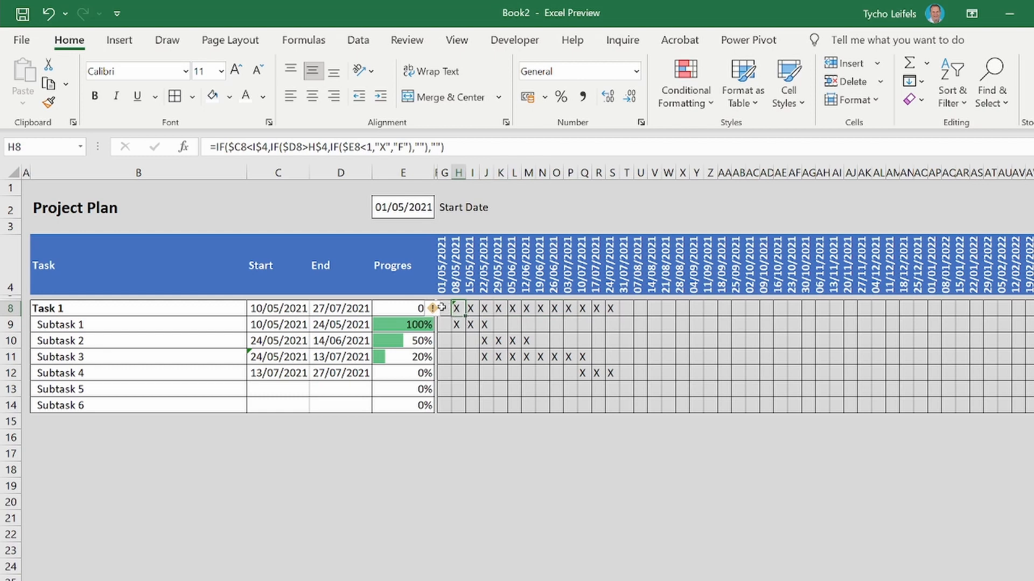
pyautogui.click(446, 307)
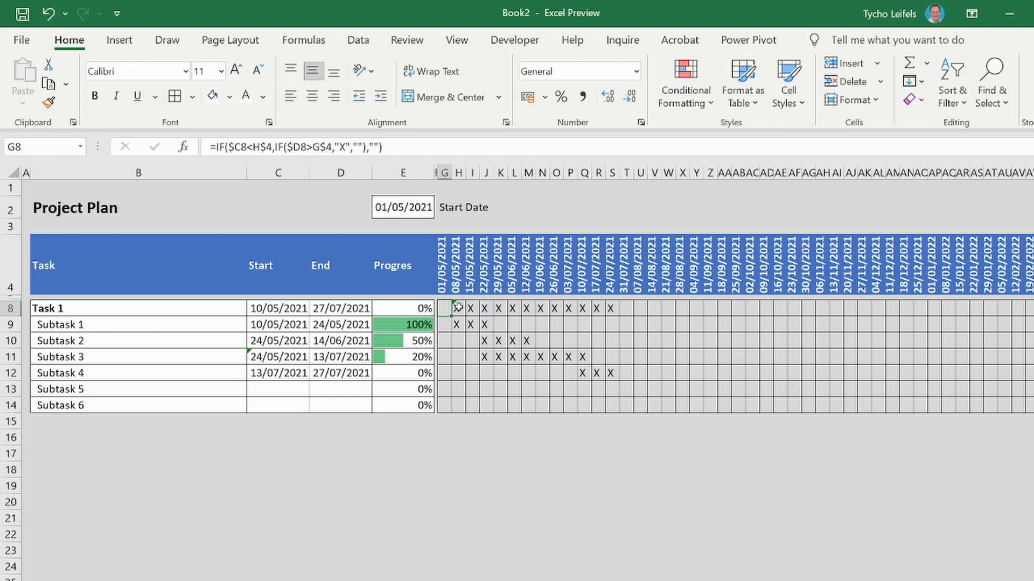
pyautogui.click(456, 308)
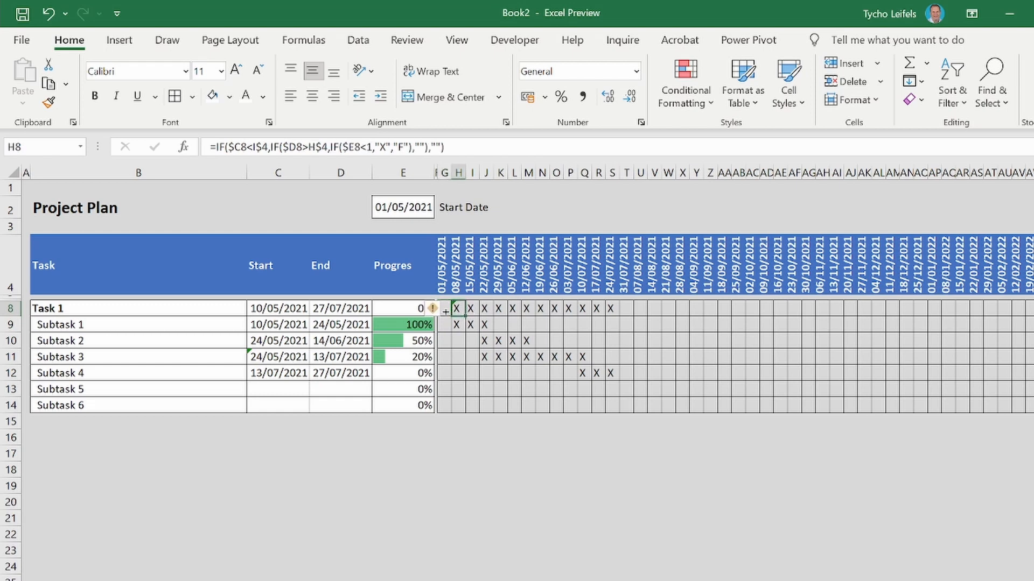
pyautogui.click(446, 308)
pyautogui.moveTo(451, 316); pyautogui.dragTo(463, 315)
pyautogui.click(450, 333)
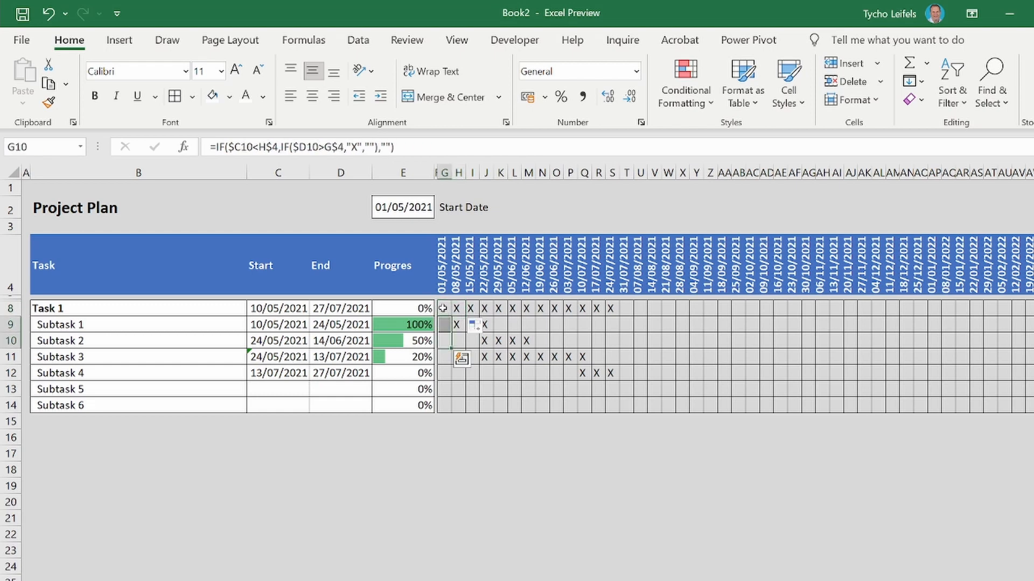
# Fill the updated G8 formula across the timeline in row 8 and down through row 14.
pyautogui.click(447, 309)
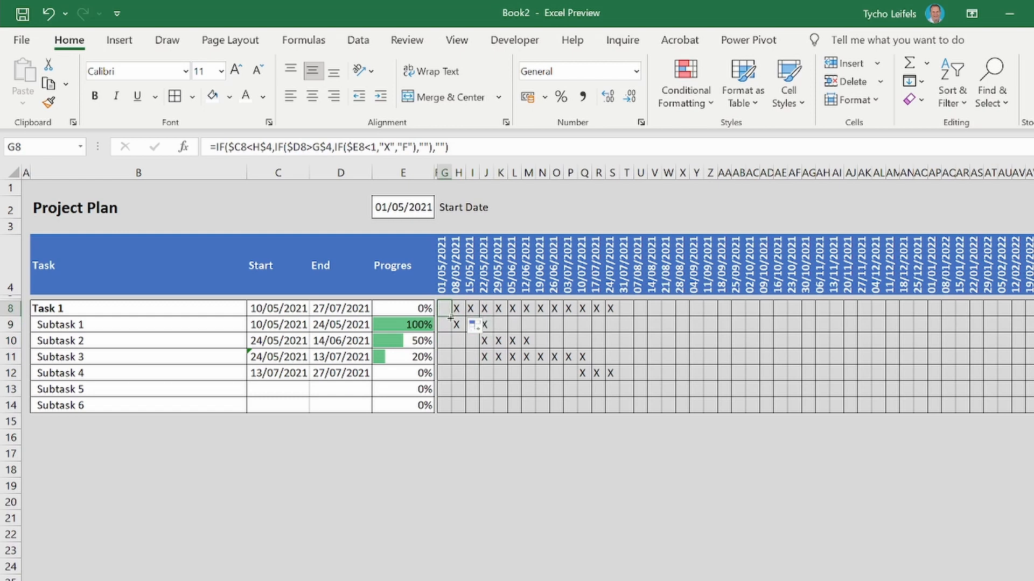
pyautogui.moveTo(452, 316); pyautogui.dragTo(1031, 308)
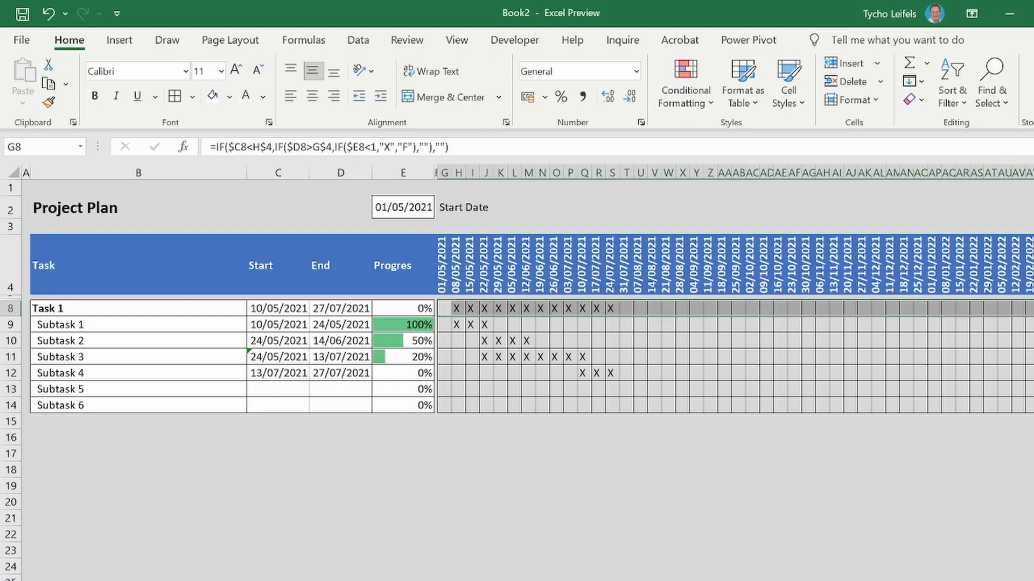
pyautogui.hotkey('shift', 'Down')
pyautogui.hotkey('shift', 'Down')
pyautogui.hotkey('shift', 'Down')
pyautogui.hotkey('shift', 'Down')
pyautogui.hotkey('shift', 'Down')
pyautogui.hotkey('shift', 'Down')
pyautogui.hotkey('ctrl', 'd')
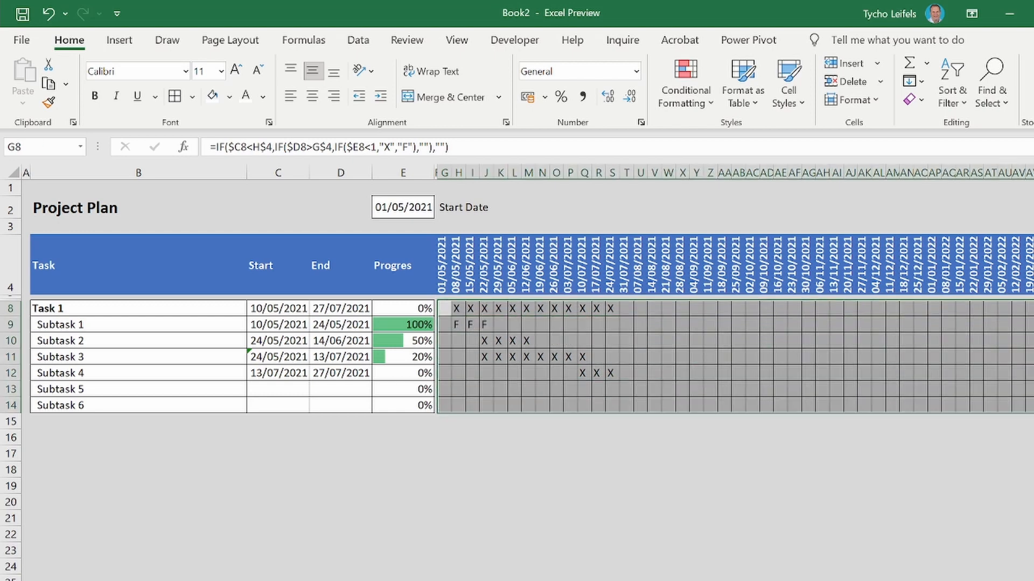
pyautogui.click(985, 371)
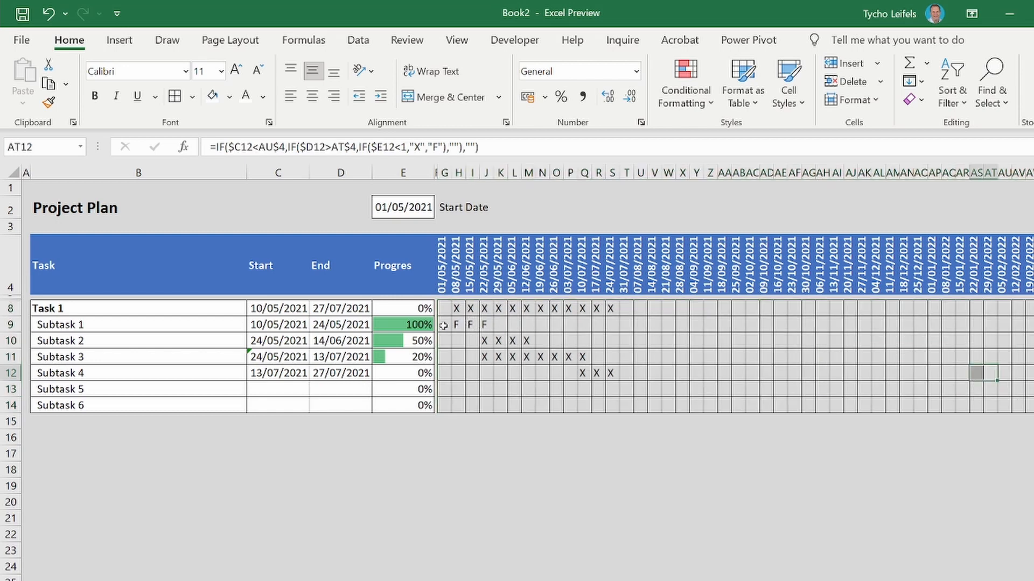
pyautogui.moveTo(456, 325); pyautogui.dragTo(484, 325)
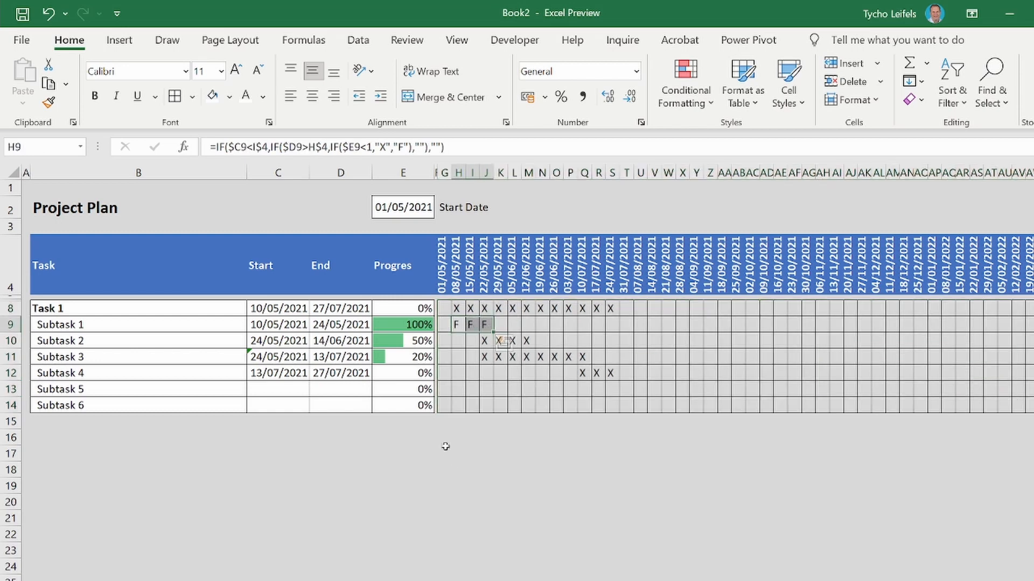
# Test the finished marker by setting Subtask 2's progress to 100%, and restore it to 50%.
pyautogui.click(407, 343)
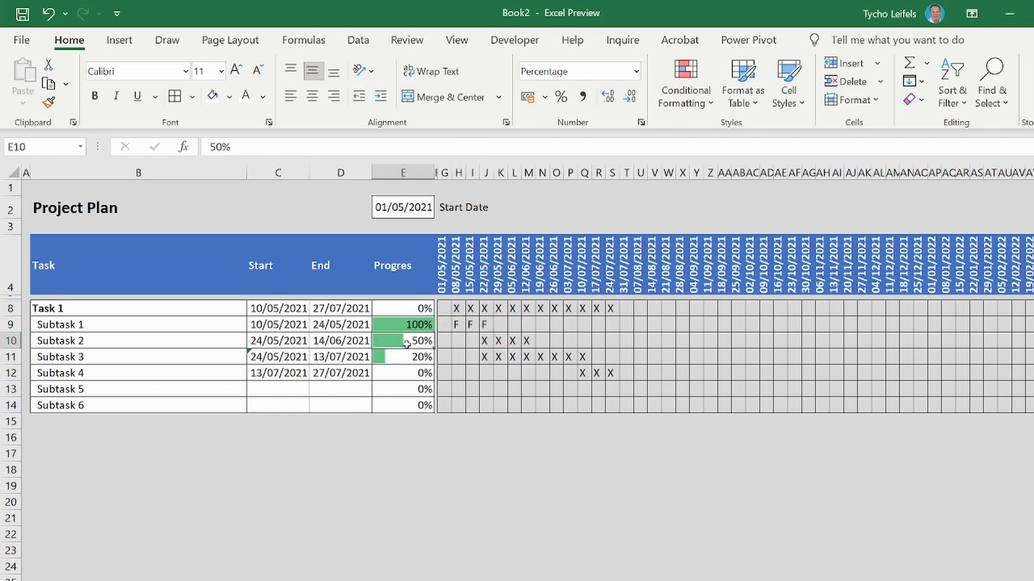
pyautogui.write('100')
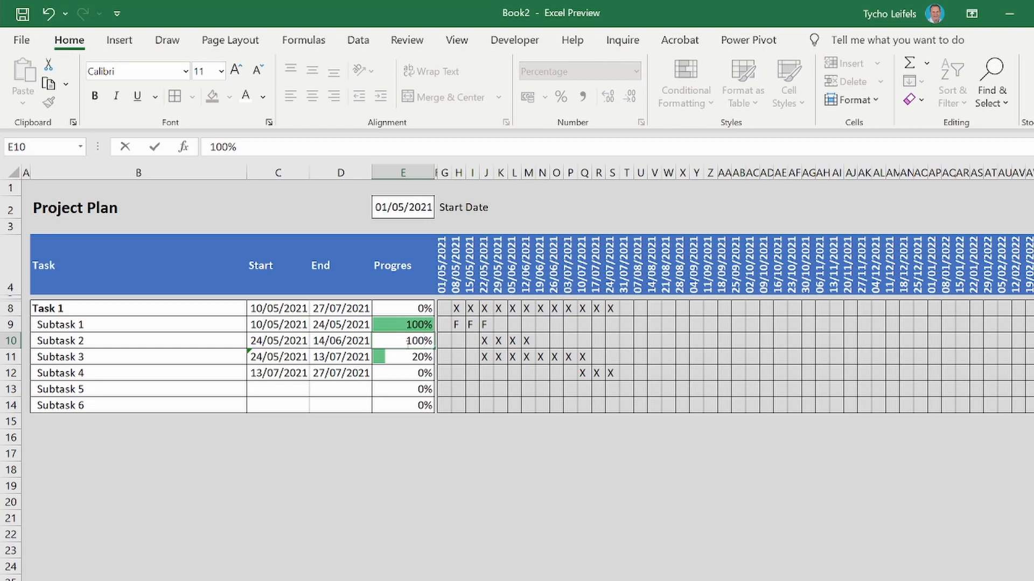
pyautogui.press('Return')
pyautogui.click(407, 341)
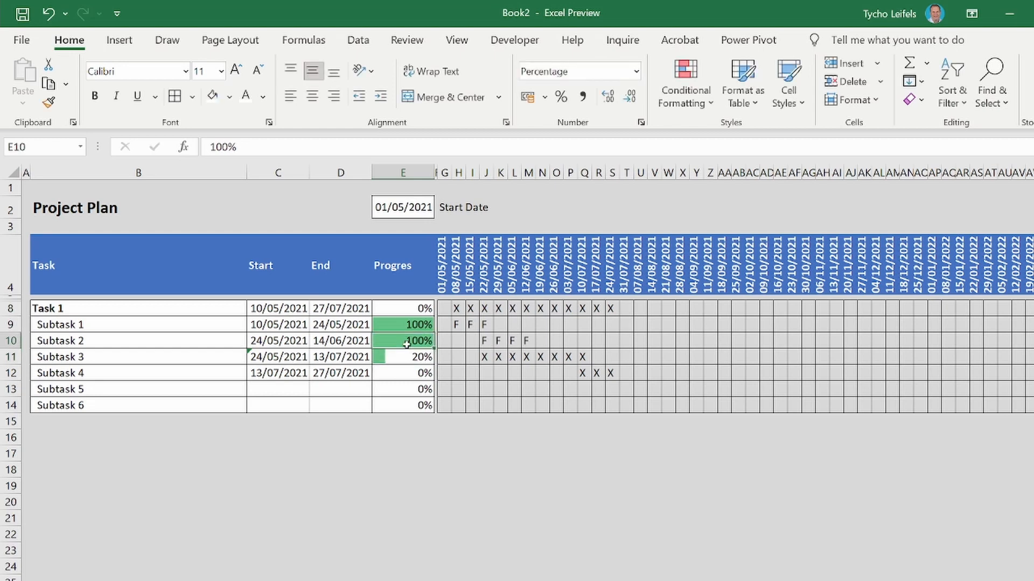
pyautogui.write('50')
pyautogui.press('Return')
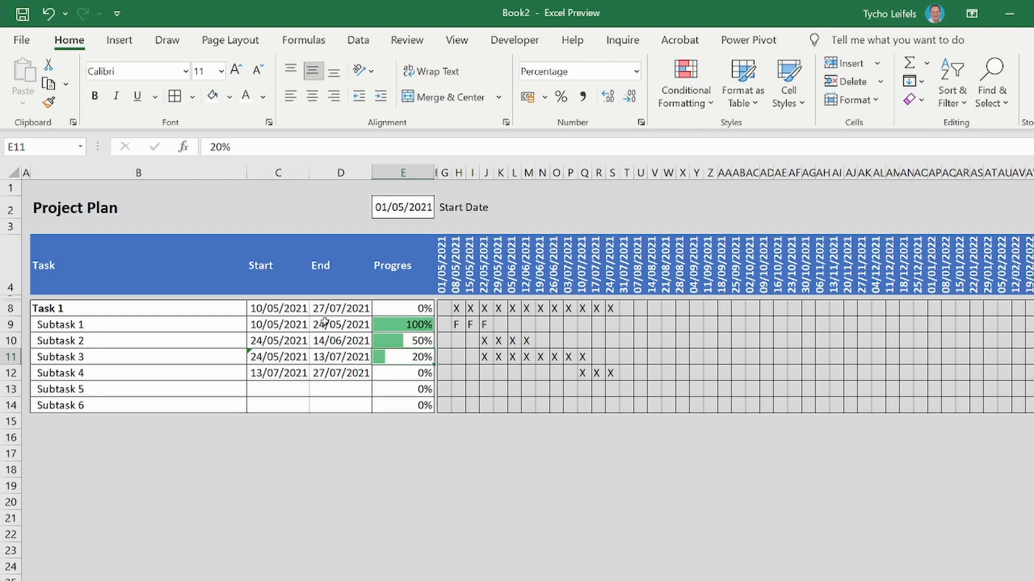
# Nest a fourth IF in the G8 formula so unfinished tasks return "O" if D8<TODAY() and "X" otherwise.
pyautogui.click(444, 309)
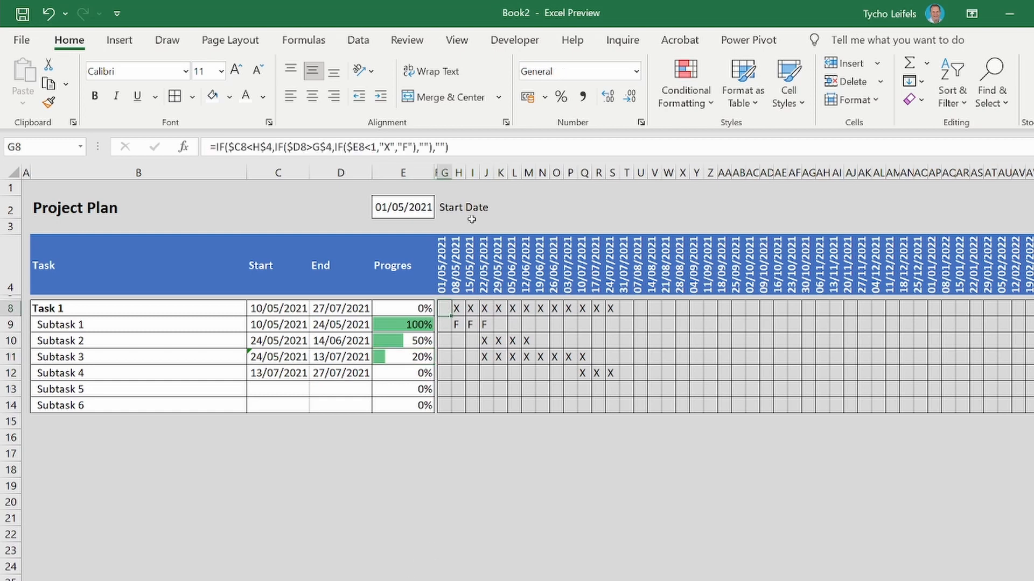
pyautogui.click(380, 146)
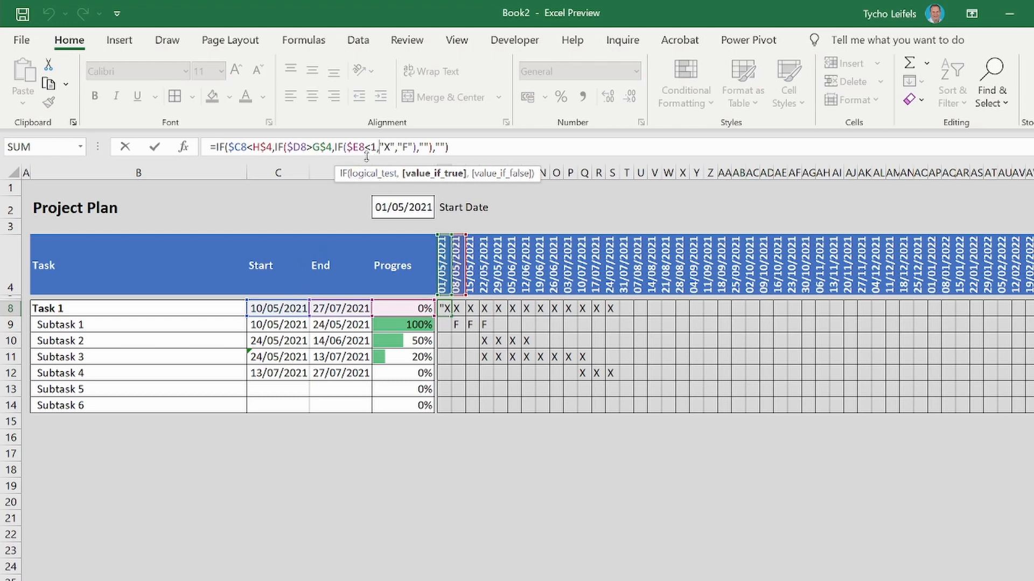
pyautogui.write('if(')
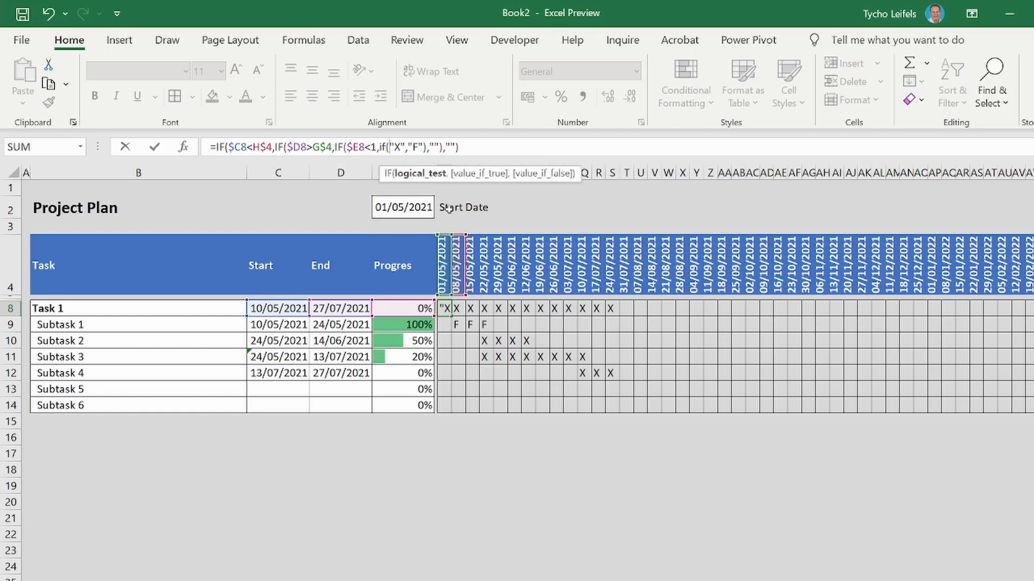
pyautogui.click(354, 308)
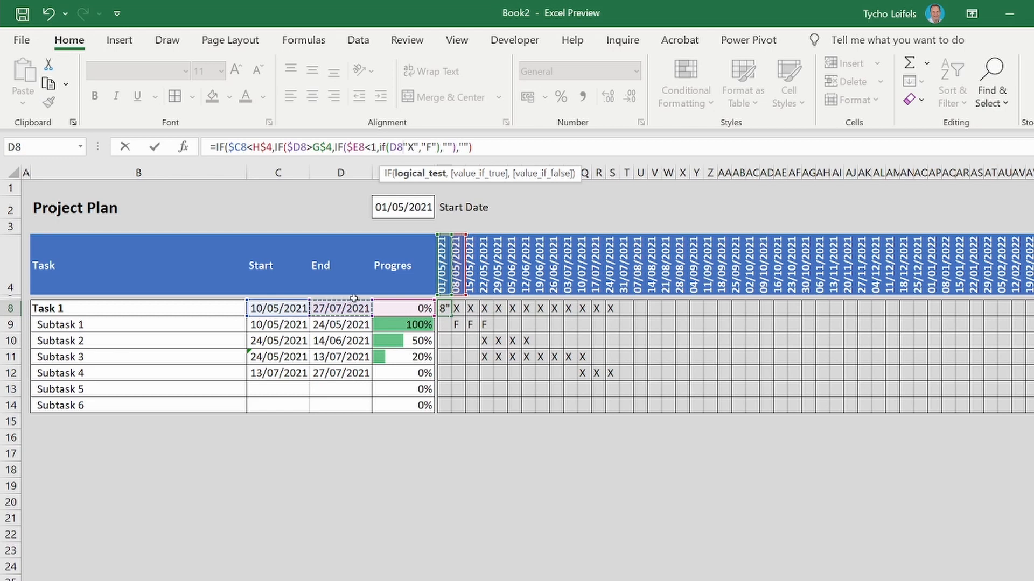
pyautogui.write('<')
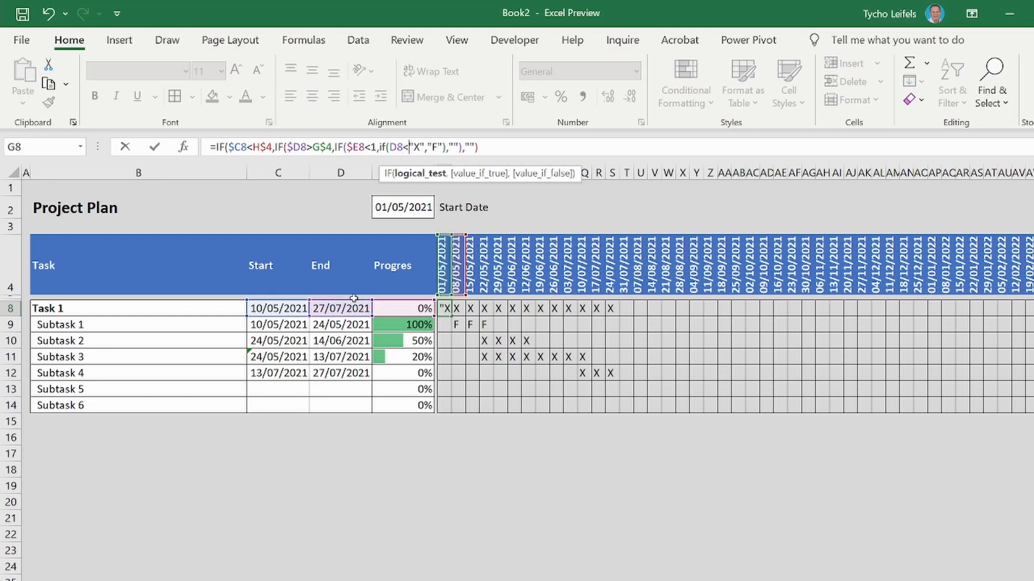
pyautogui.write('today')
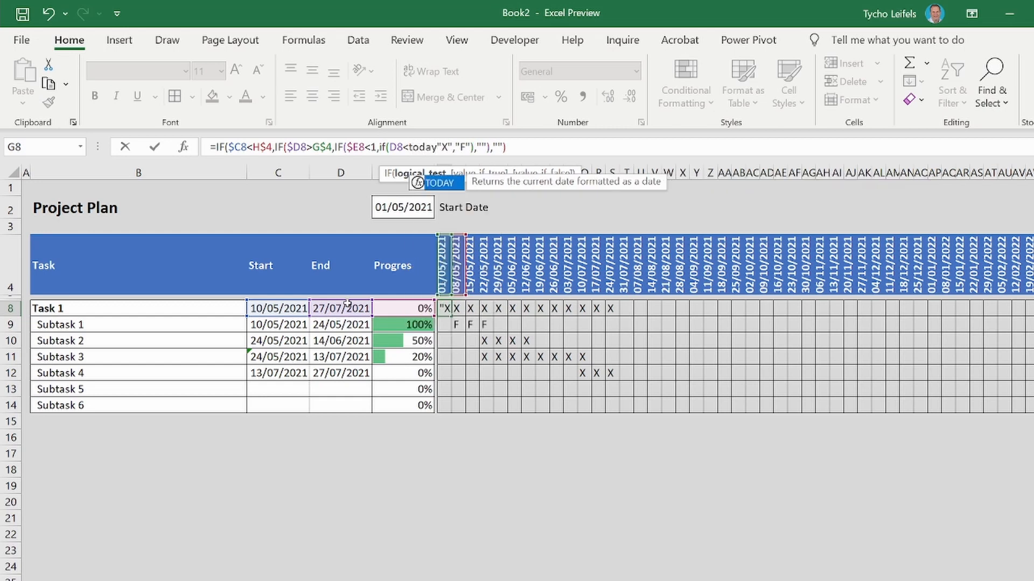
pyautogui.write('()')
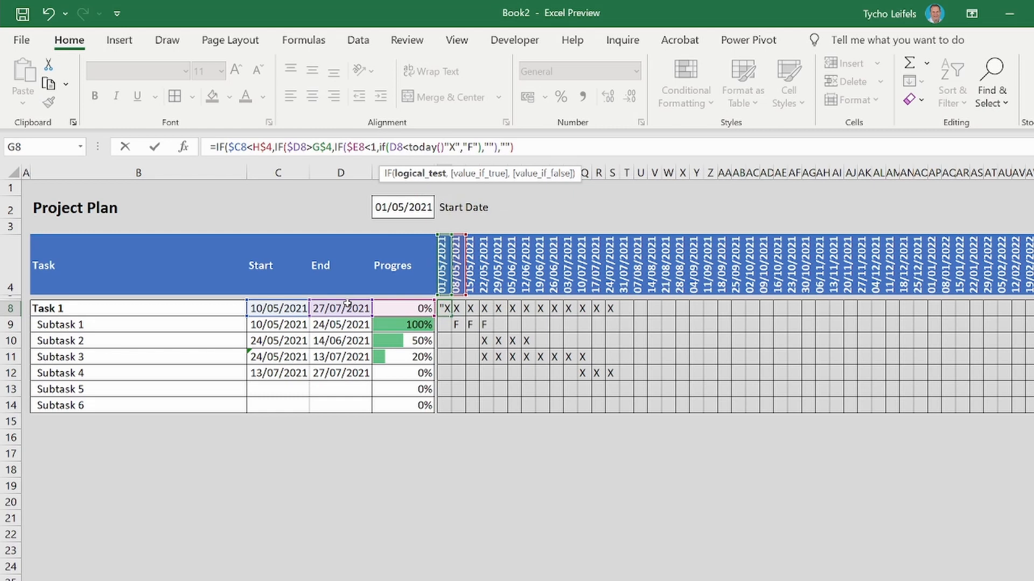
pyautogui.write(',')
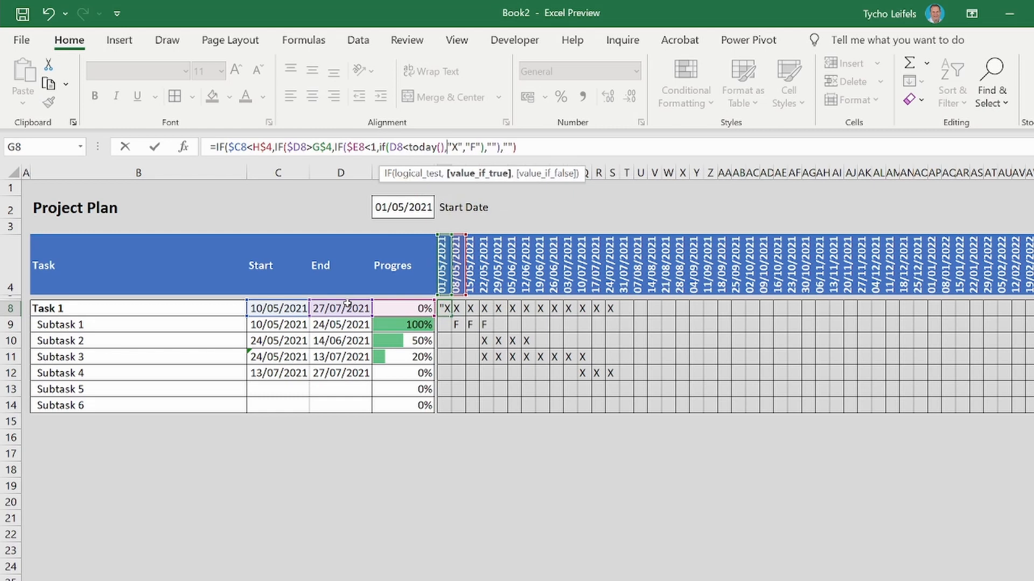
pyautogui.write('"O"')
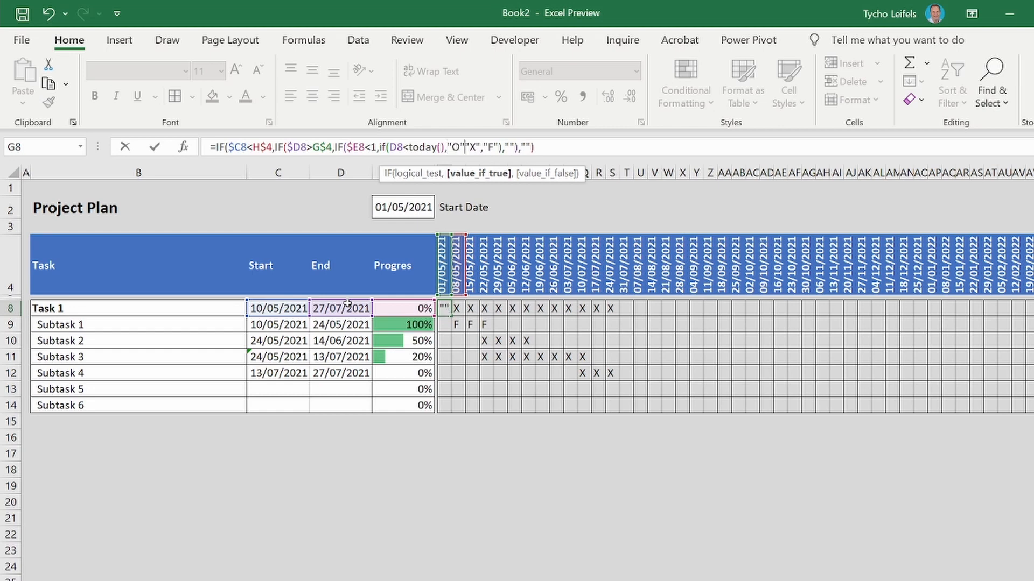
pyautogui.write(',')
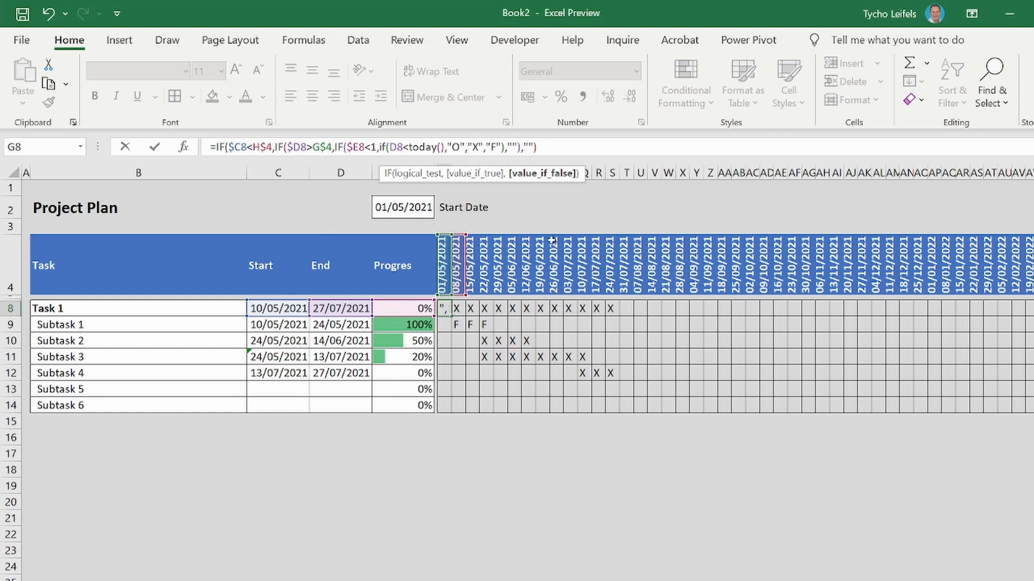
pyautogui.write(')')
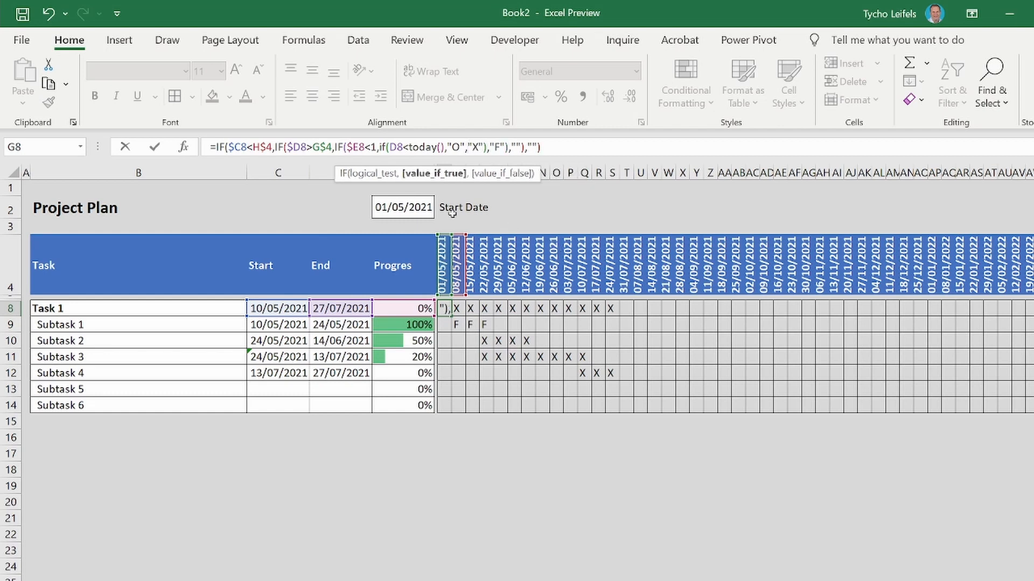
# Lock the end date reference in G8's TODAY comparison as $D8.
pyautogui.click(393, 148)
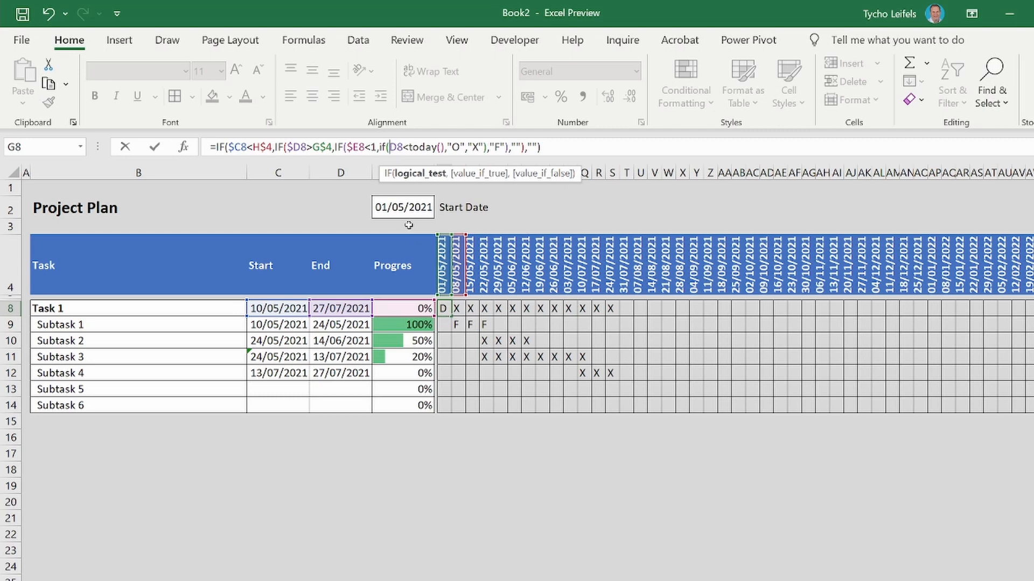
pyautogui.write('$')
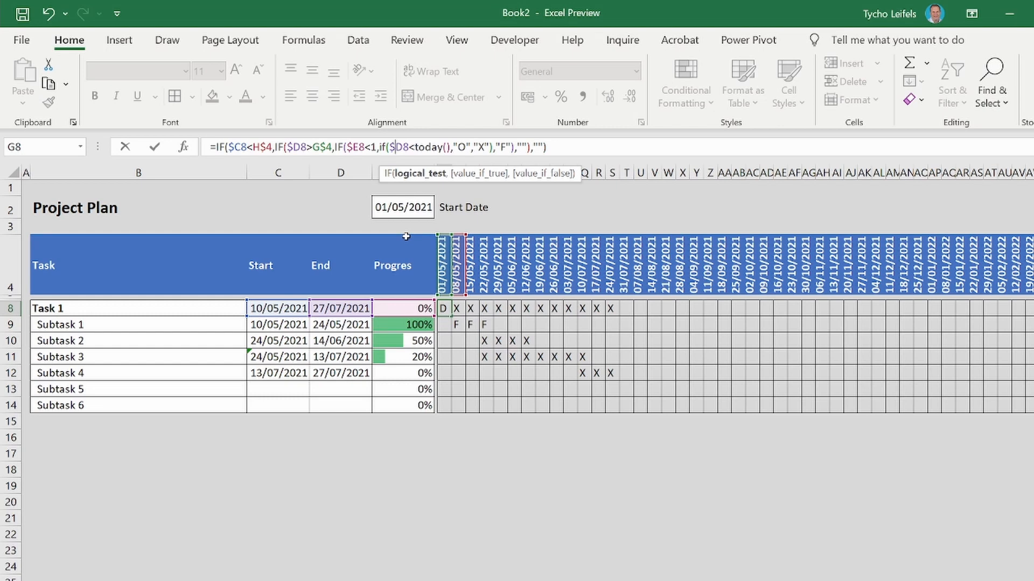
pyautogui.press('Return')
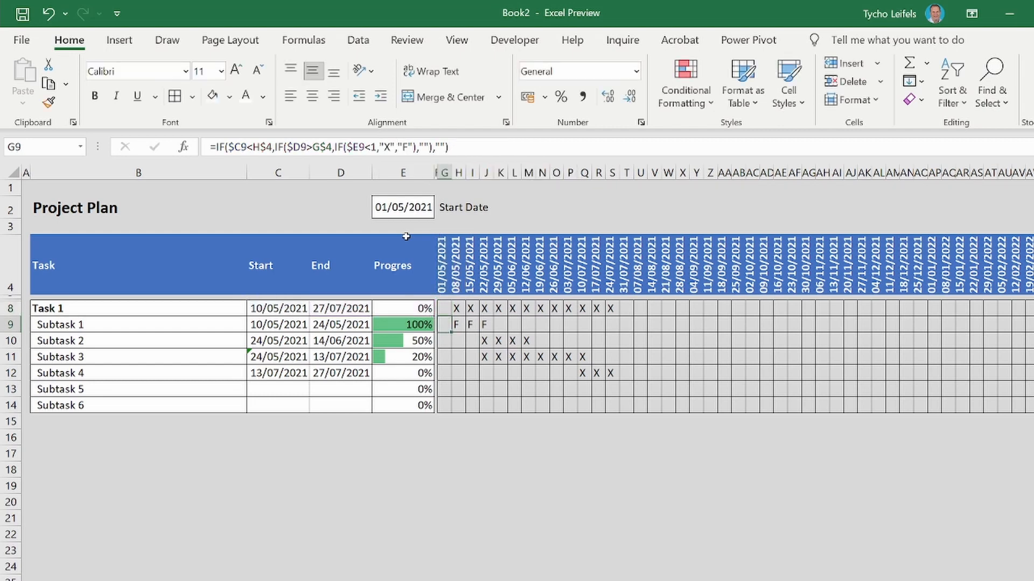
# Fill the G8 formula with the overdue test across the whole timeline from row 8 through row 14.
pyautogui.click(445, 311)
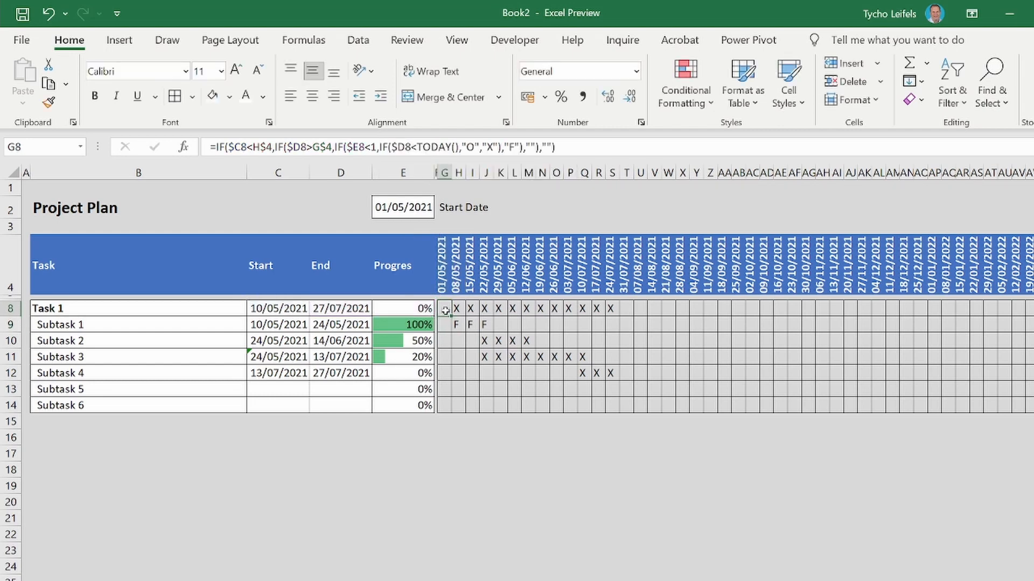
pyautogui.moveTo(451, 317)
pyautogui.mouseDown()
pyautogui.moveTo(1031, 317)
pyautogui.moveTo(1031, 407)
pyautogui.mouseUp()
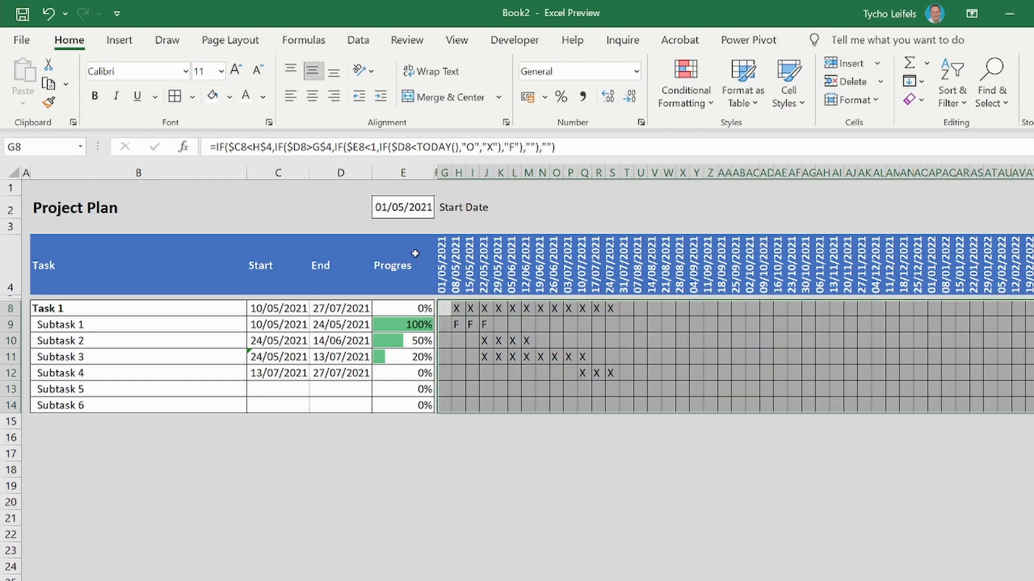
pyautogui.click(514, 341)
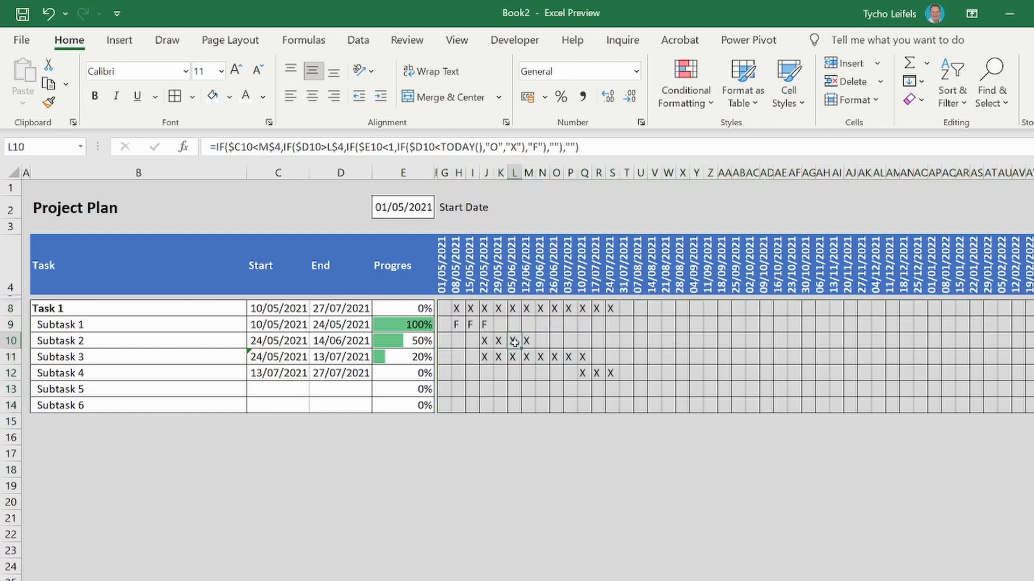
pyautogui.click(413, 326)
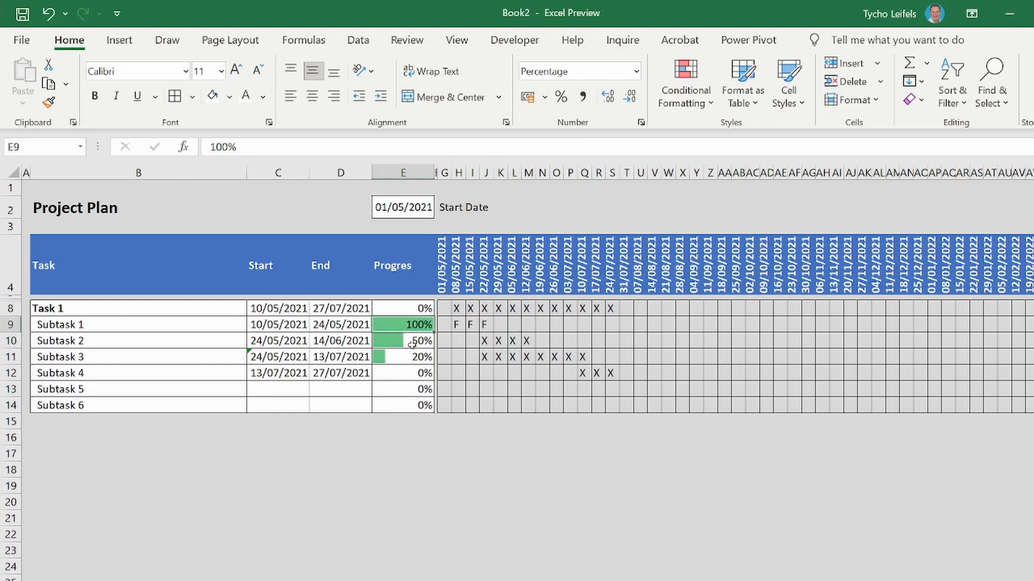
# Test the overdue marker by setting Subtask 1's progress to 50%.
pyautogui.write('50')
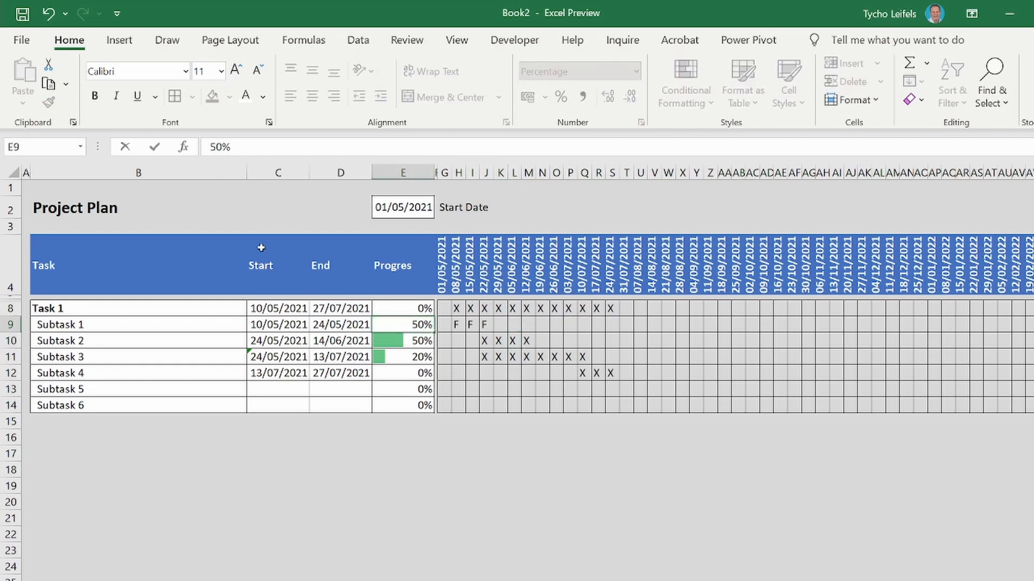
pyautogui.click(377, 309)
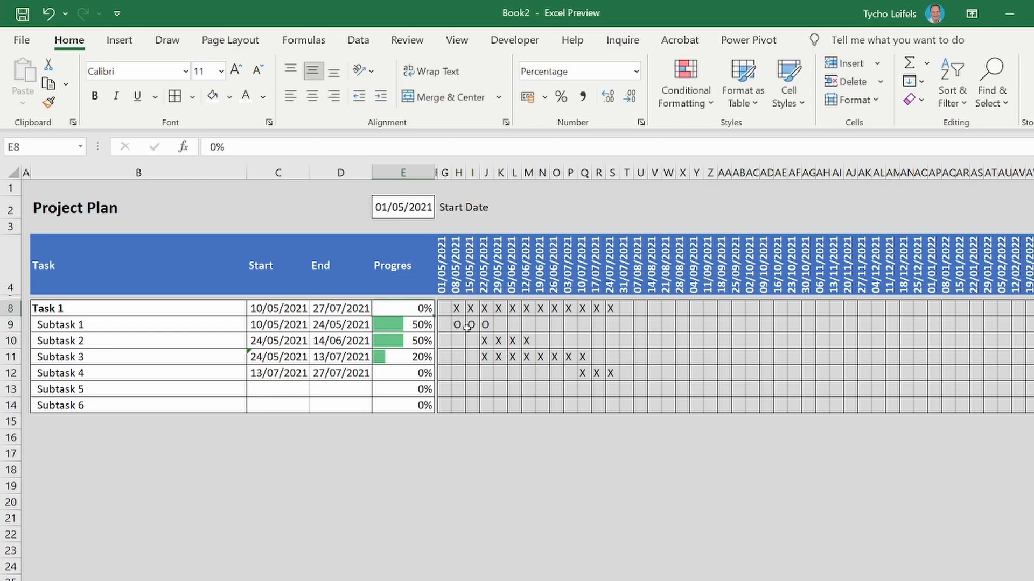
# Enter =TODAY() in C2 and compare the date with the 12/06/2021 week on the timeline.
pyautogui.click(280, 210)
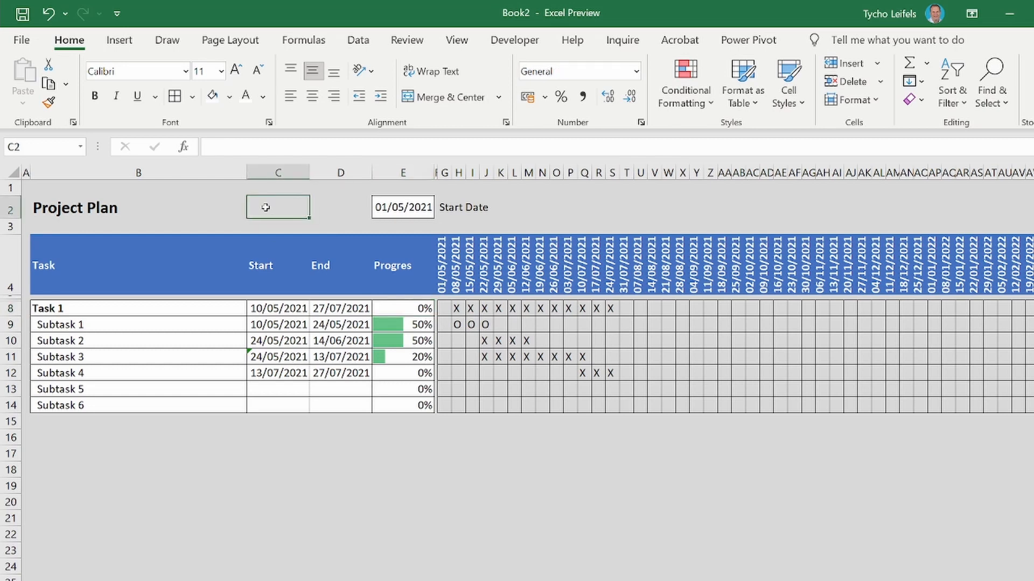
pyautogui.write('=to')
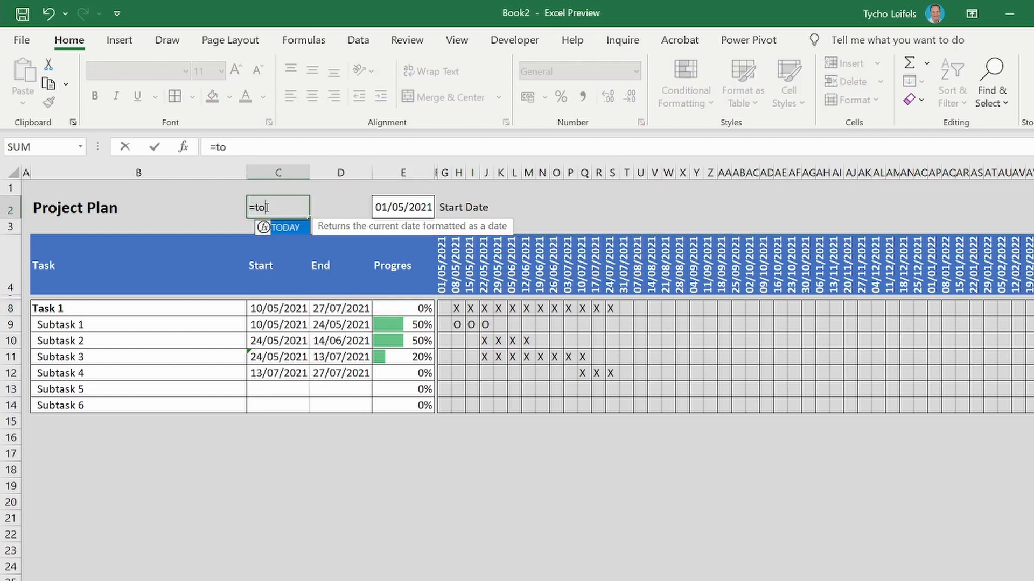
pyautogui.write('day()')
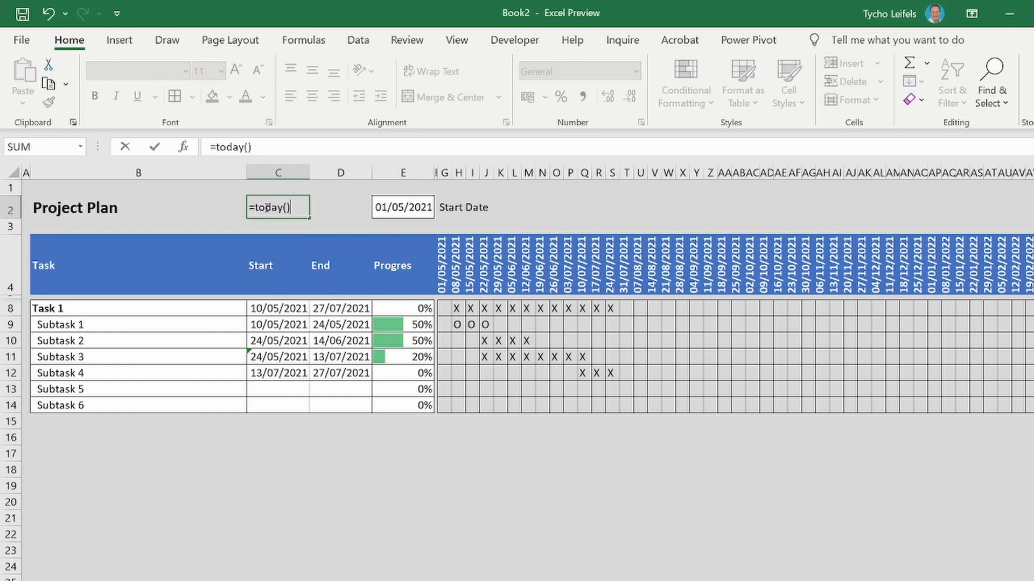
pyautogui.press('Return')
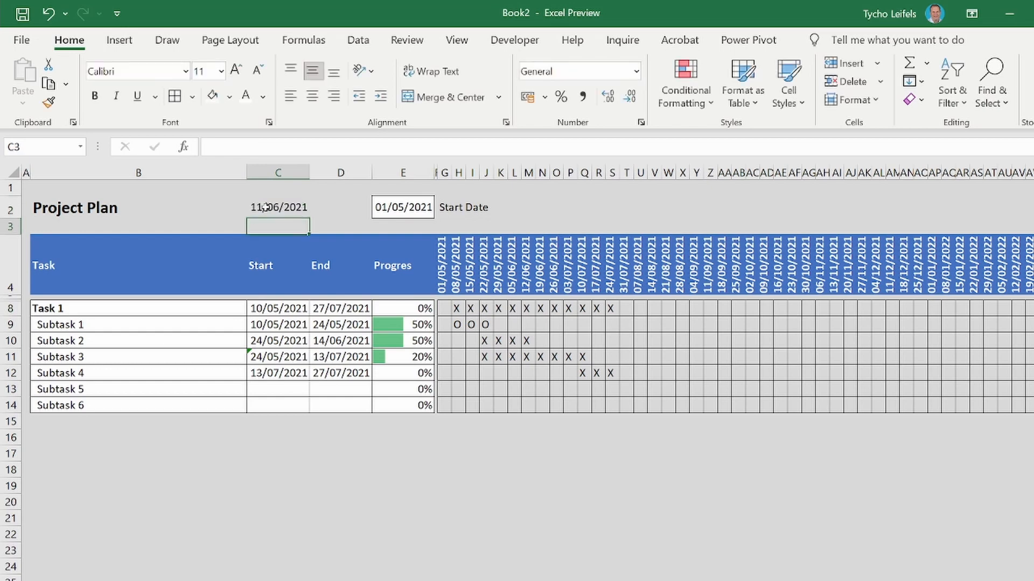
pyautogui.write('r')
pyautogui.press('BackSpace')
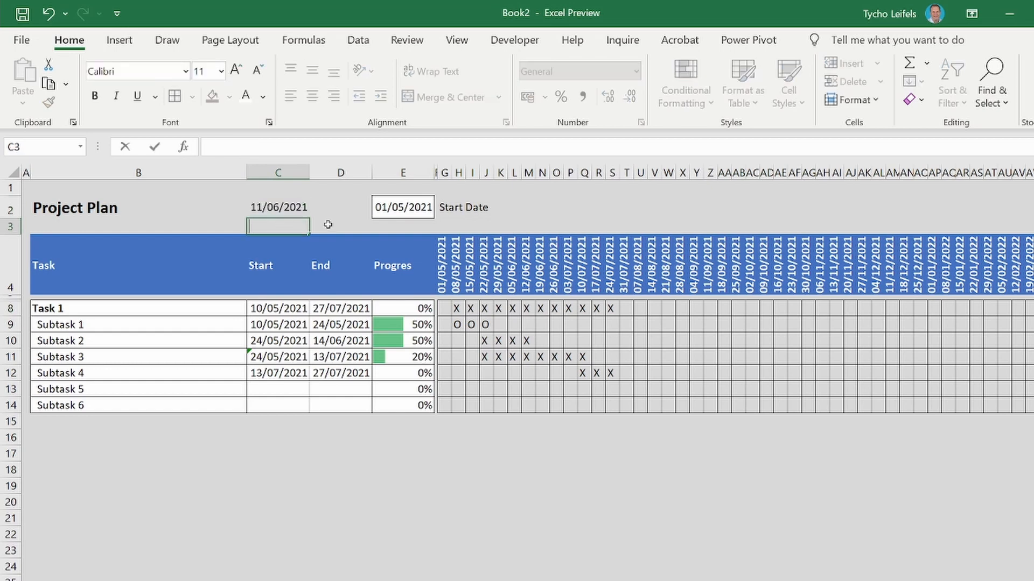
pyautogui.click(265, 207)
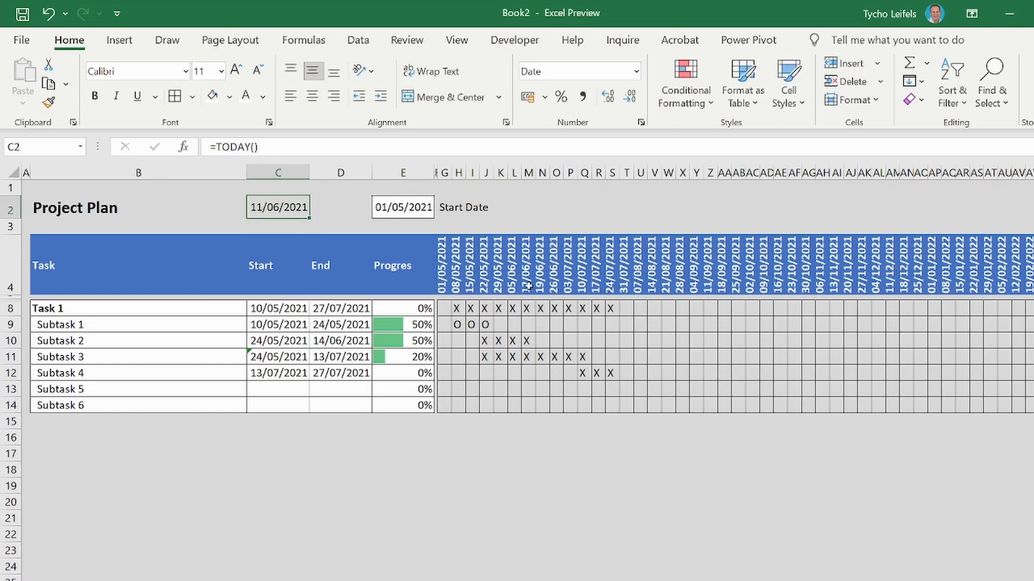
pyautogui.moveTo(528, 286); pyautogui.dragTo(528, 374)
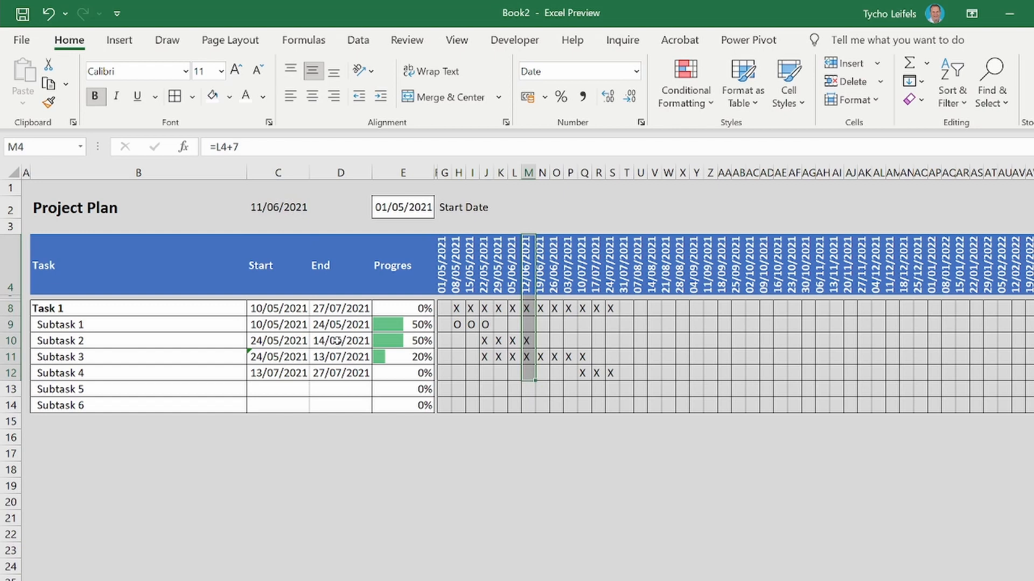
# Change Subtask 2's end date formula in D10 to =C10+14.
pyautogui.click(336, 341)
pyautogui.click(252, 147)
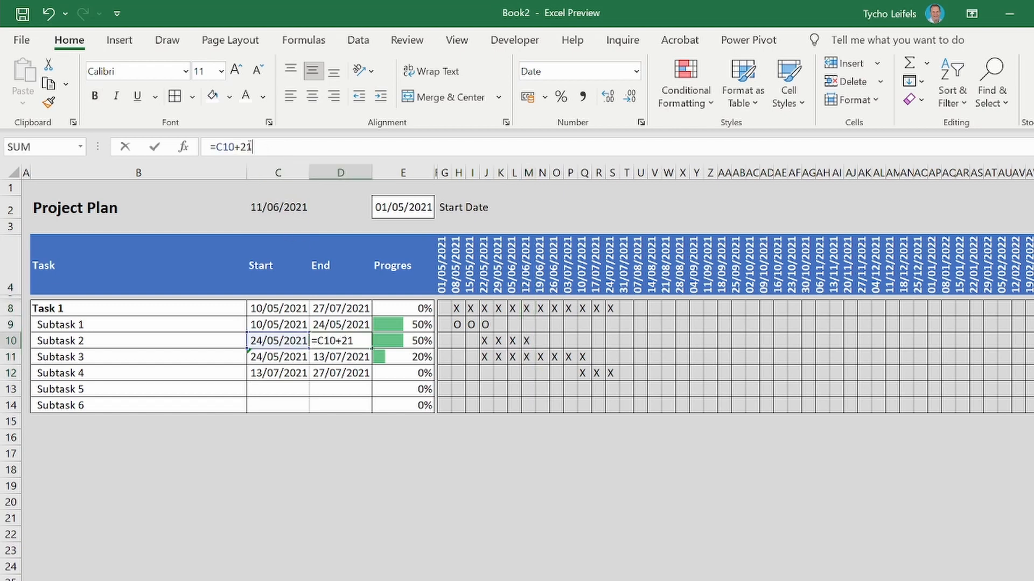
pyautogui.moveTo(252, 147); pyautogui.dragTo(240, 147)
pyautogui.write('14')
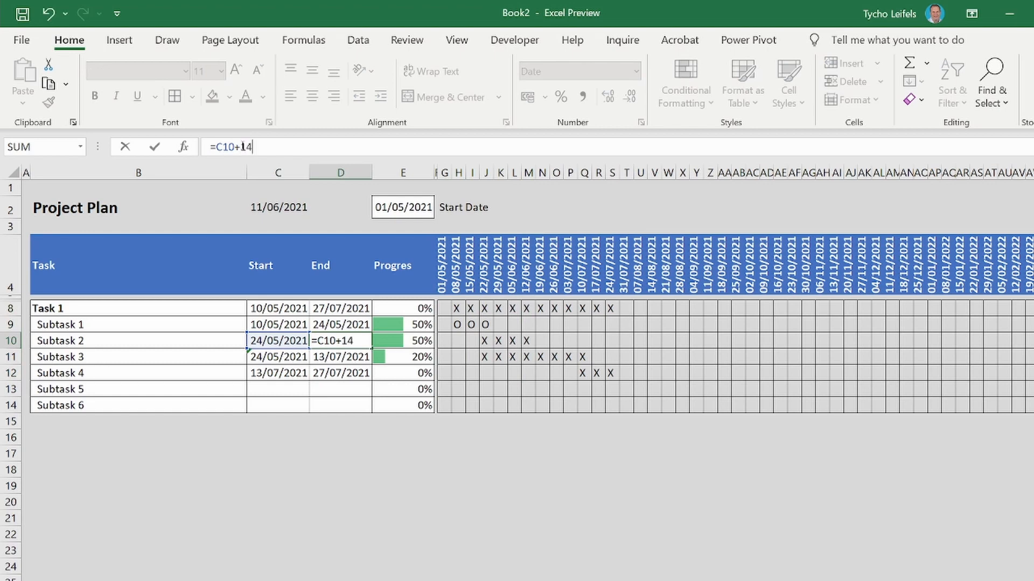
pyautogui.press('Return')
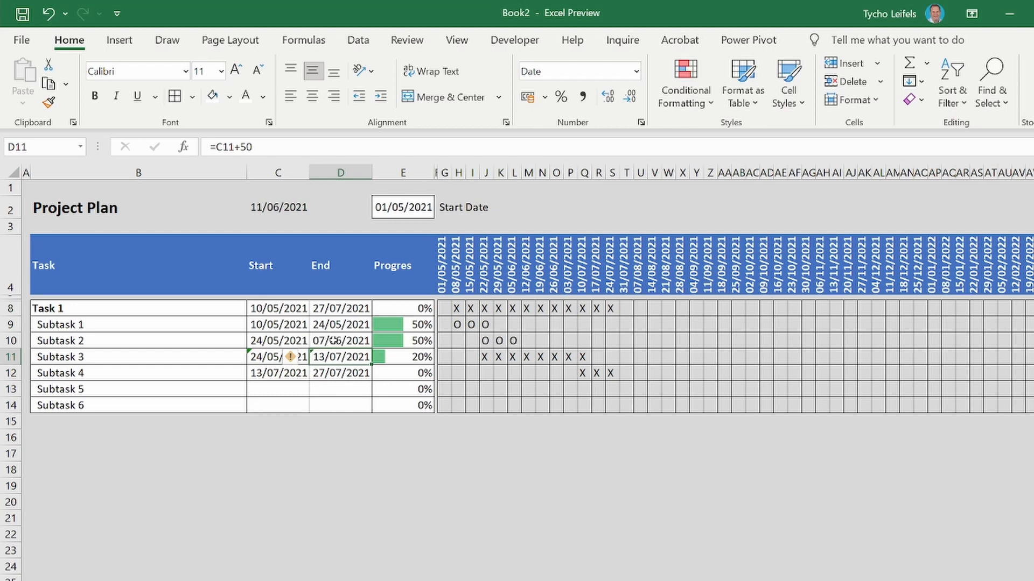
# Clear the TODAY formula from C2 and set Subtask 1's progress to 100%.
pyautogui.click(276, 210)
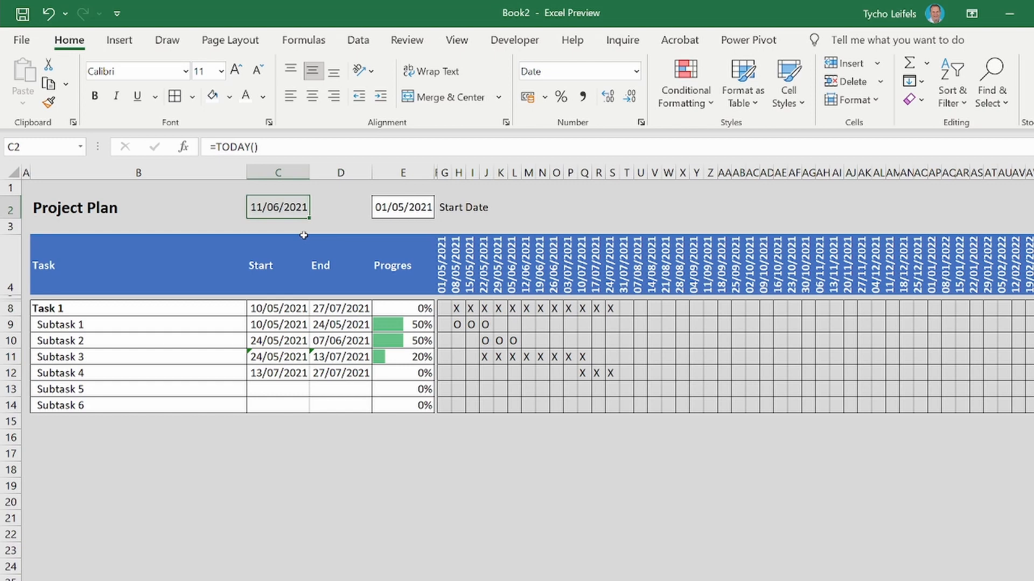
pyautogui.press('Delete')
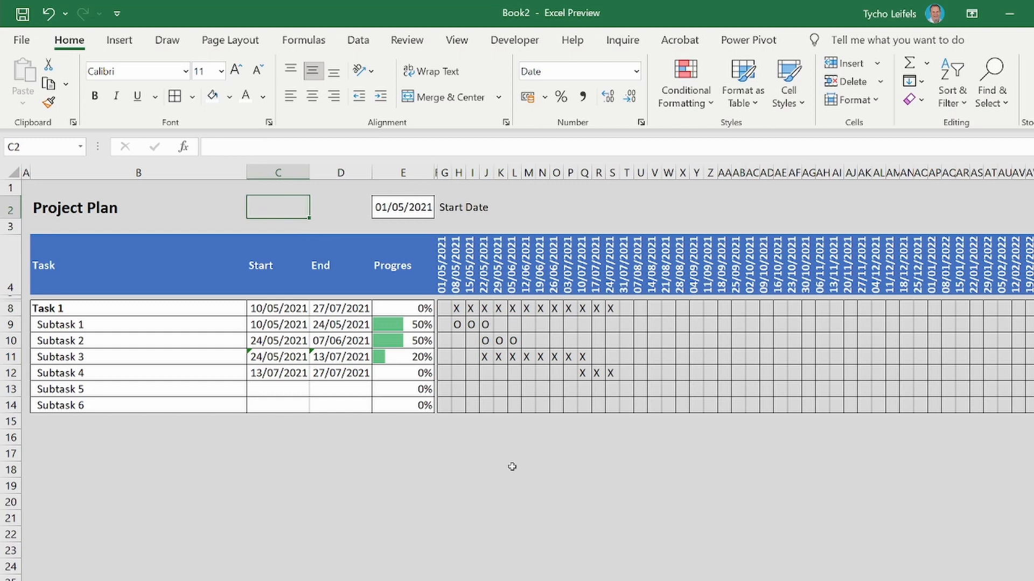
pyautogui.click(416, 324)
pyautogui.write('100')
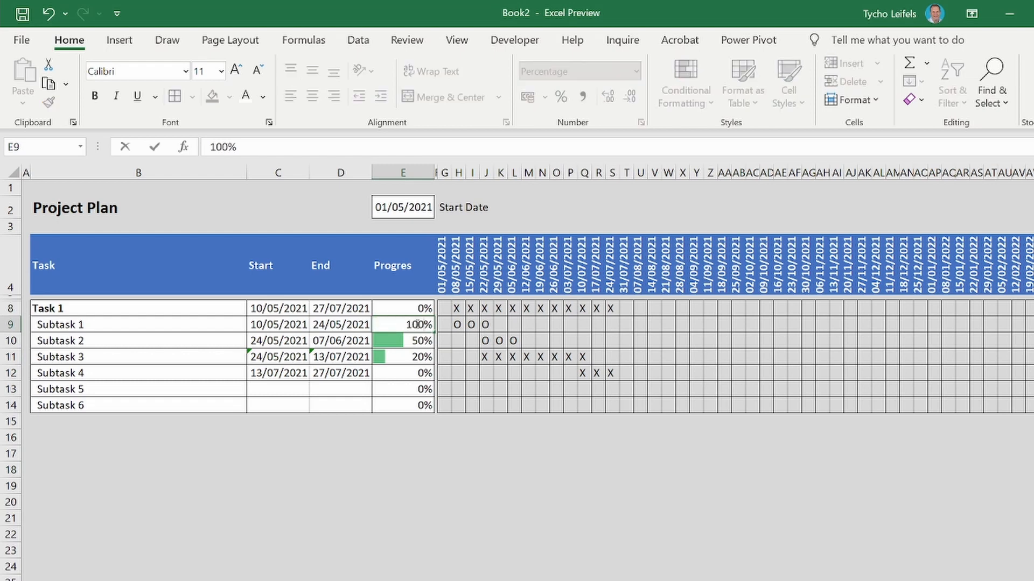
pyautogui.press('Return')
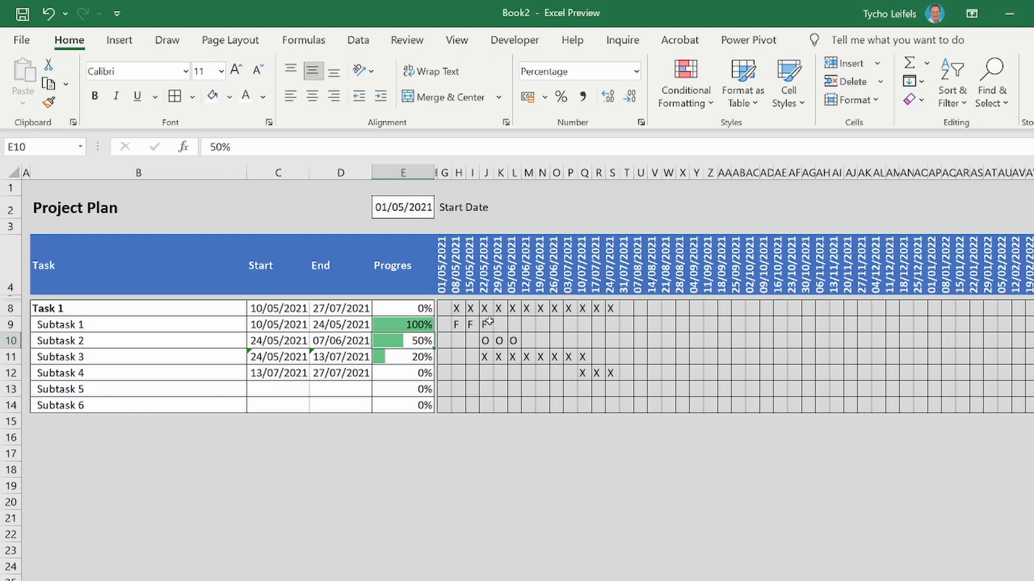
# Create a conditional formatting rule on the timeline cells of rows 8 to 14 for cell values equal to X.
pyautogui.moveTo(448, 308)
pyautogui.mouseDown()
pyautogui.moveTo(673, 385)
pyautogui.moveTo(1029, 411)
pyautogui.mouseUp()
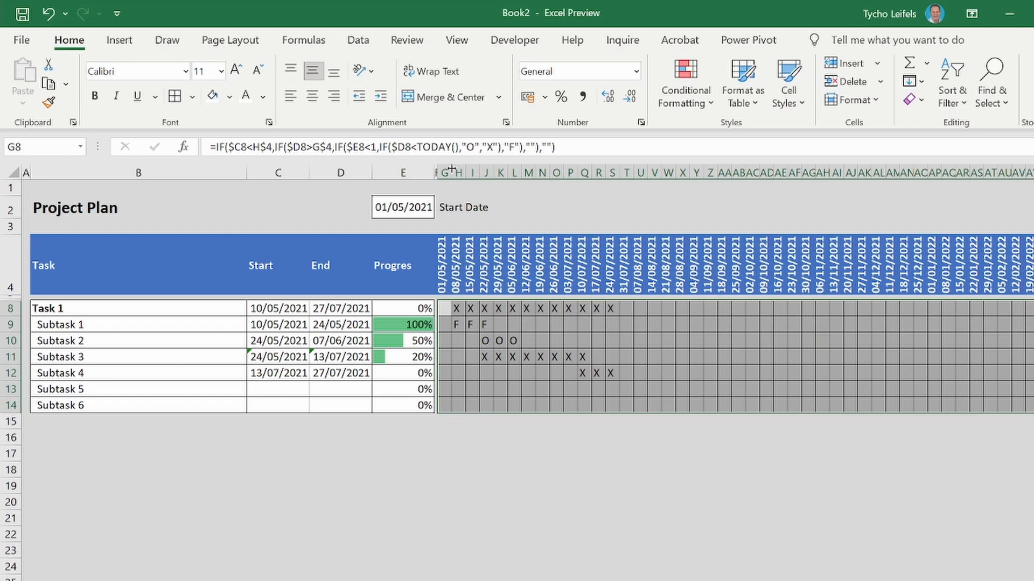
pyautogui.click(687, 107)
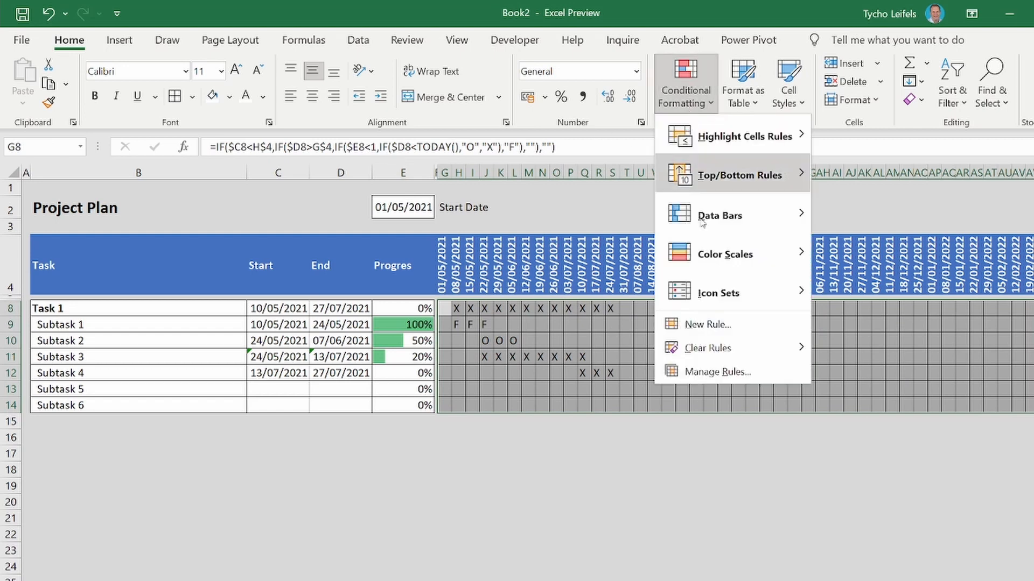
pyautogui.moveTo(708, 359)
pyautogui.click(708, 324)
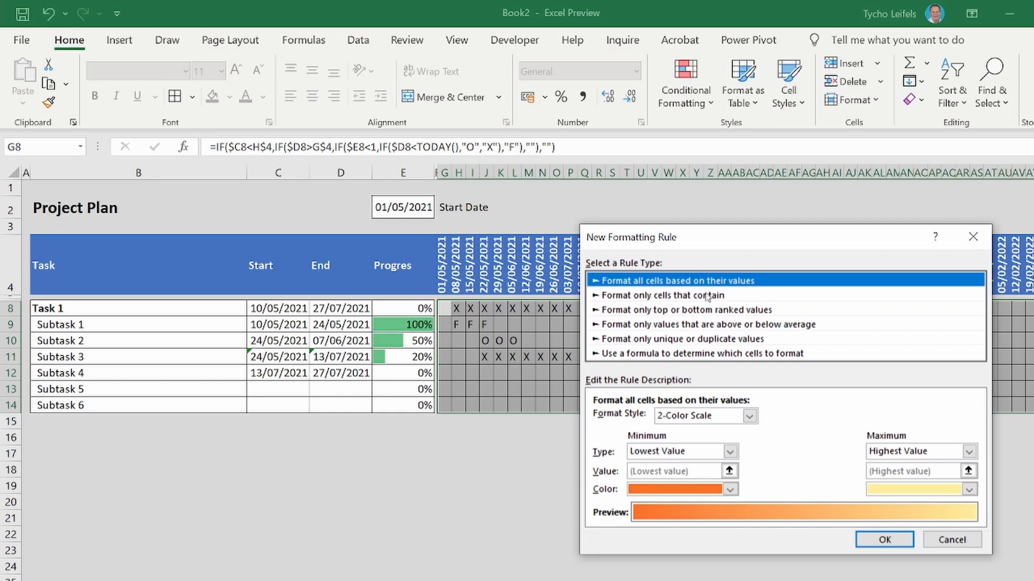
pyautogui.click(707, 298)
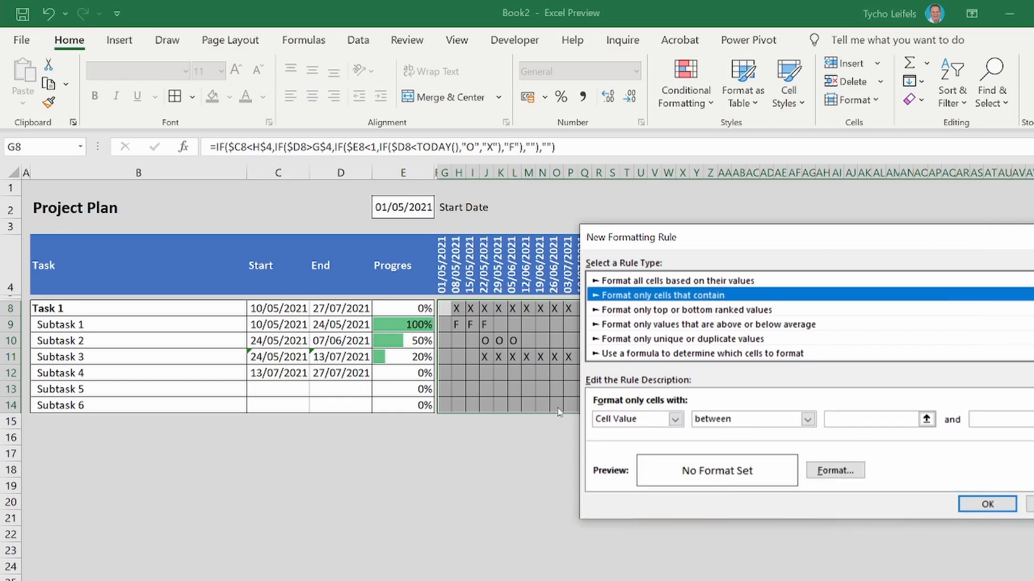
pyautogui.click(807, 420)
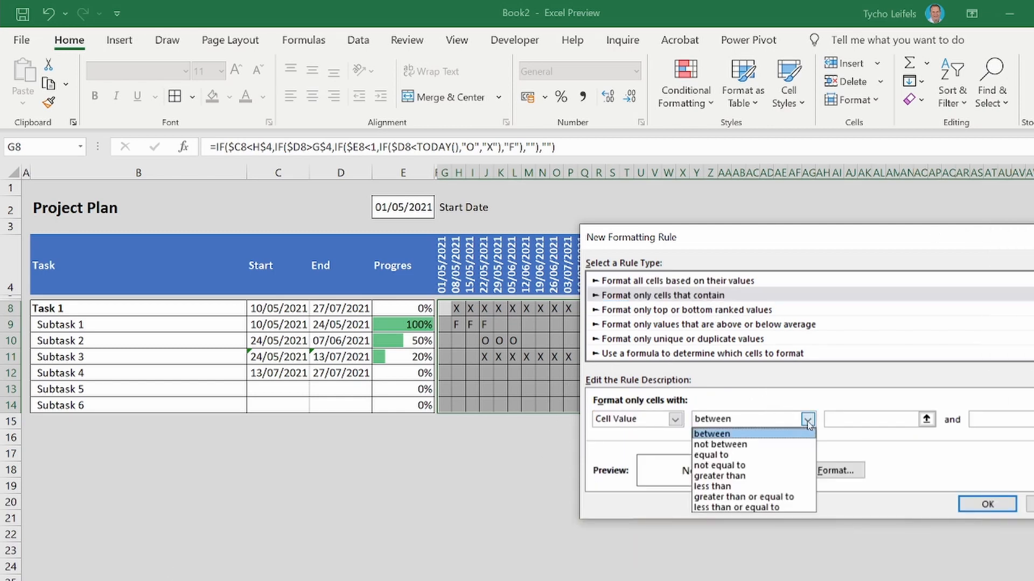
pyautogui.click(706, 457)
pyautogui.click(865, 416)
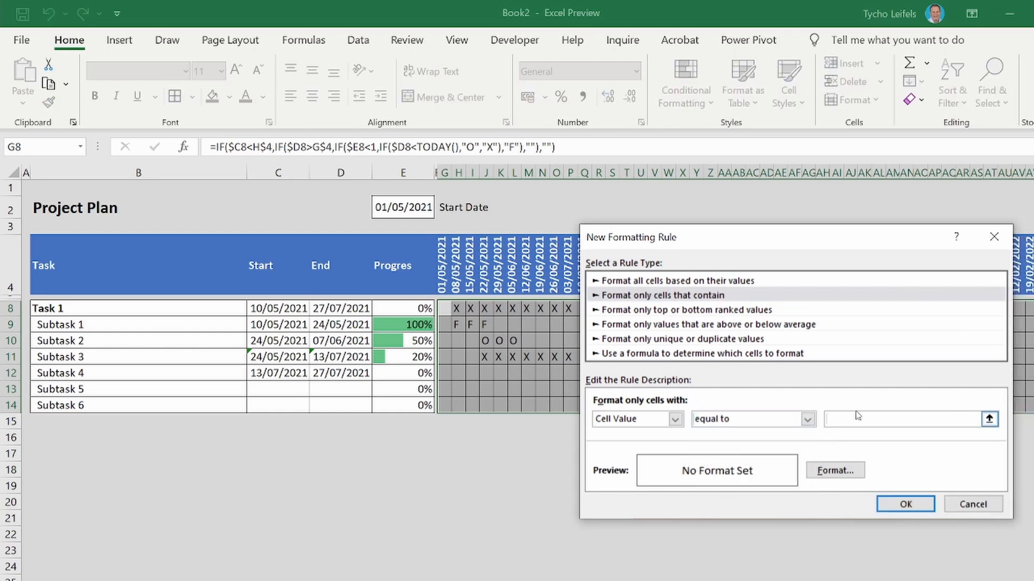
pyautogui.write('X')
# Give the X rule a matching theme blue font and fill, and apply it to the timeline.
pyautogui.click(839, 468)
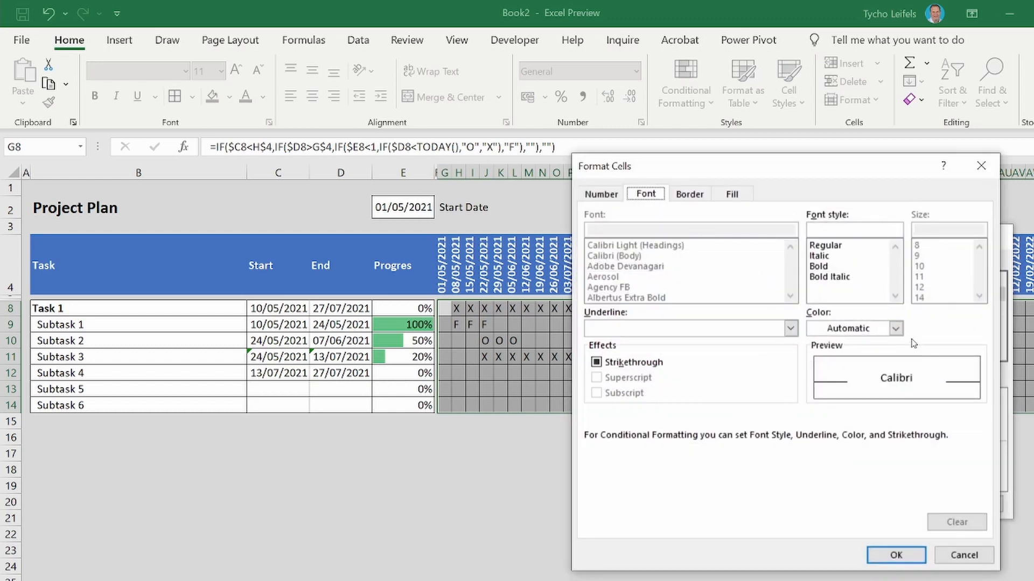
pyautogui.click(896, 328)
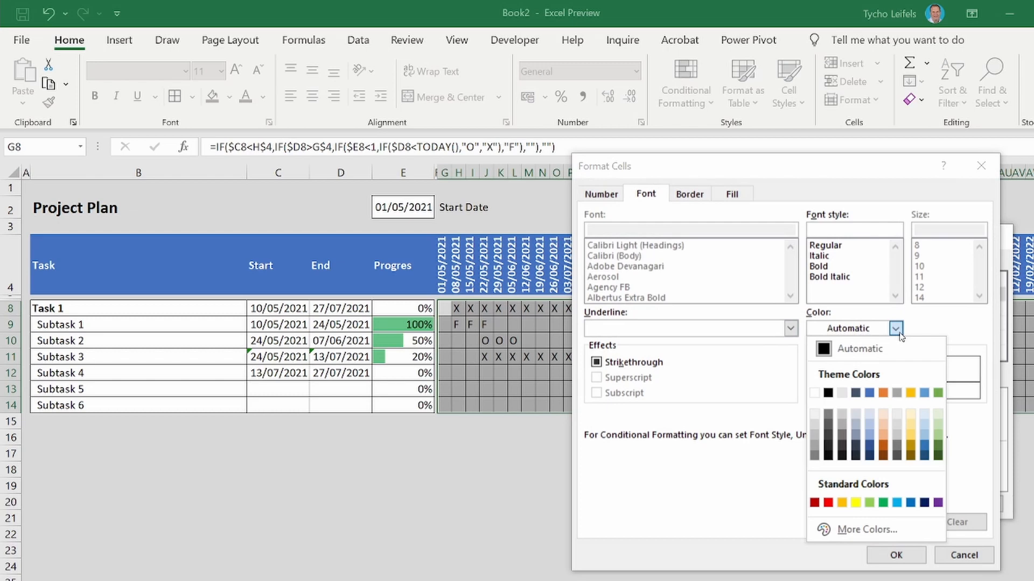
pyautogui.click(869, 392)
pyautogui.click(730, 195)
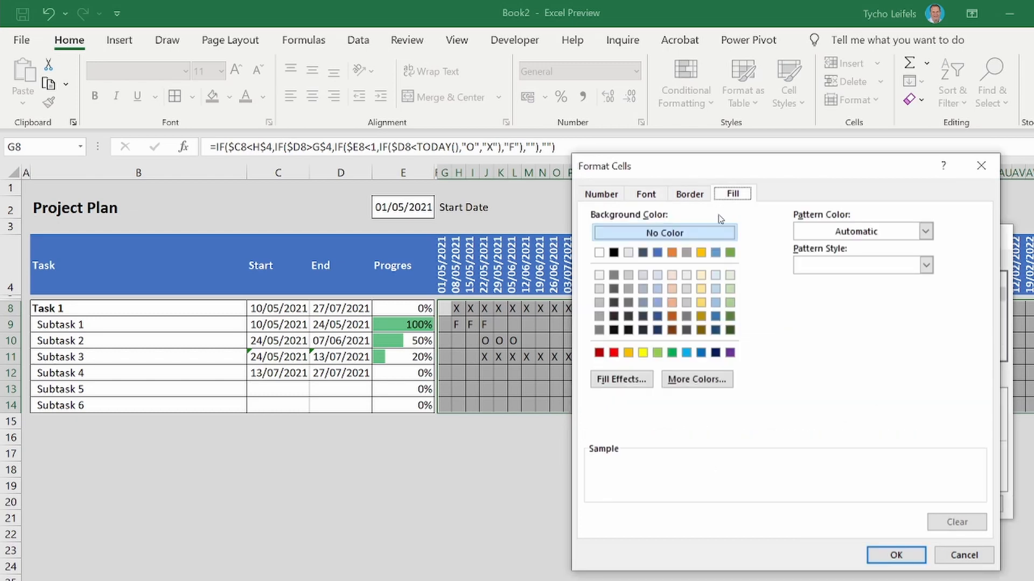
pyautogui.click(657, 253)
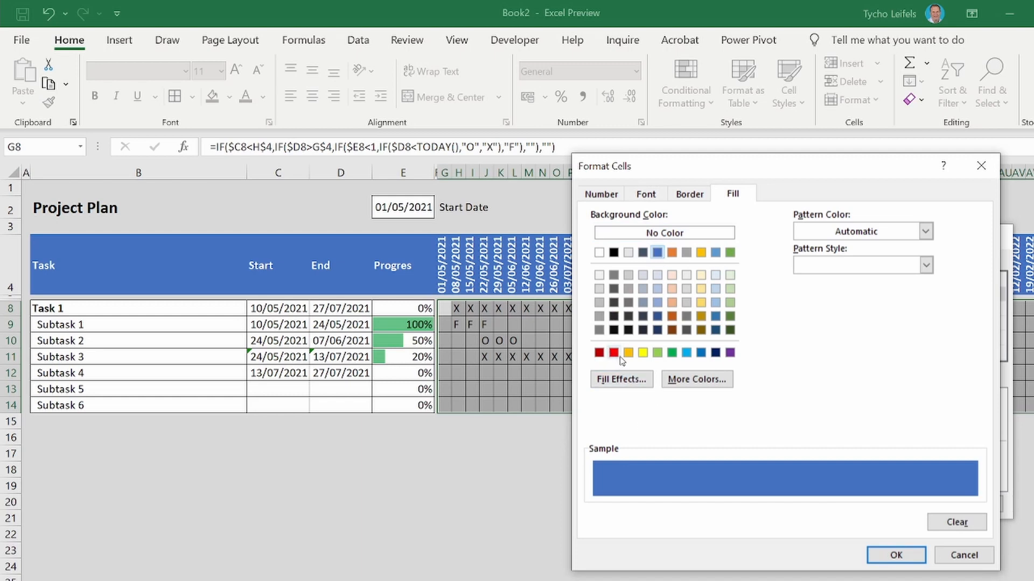
pyautogui.click(894, 555)
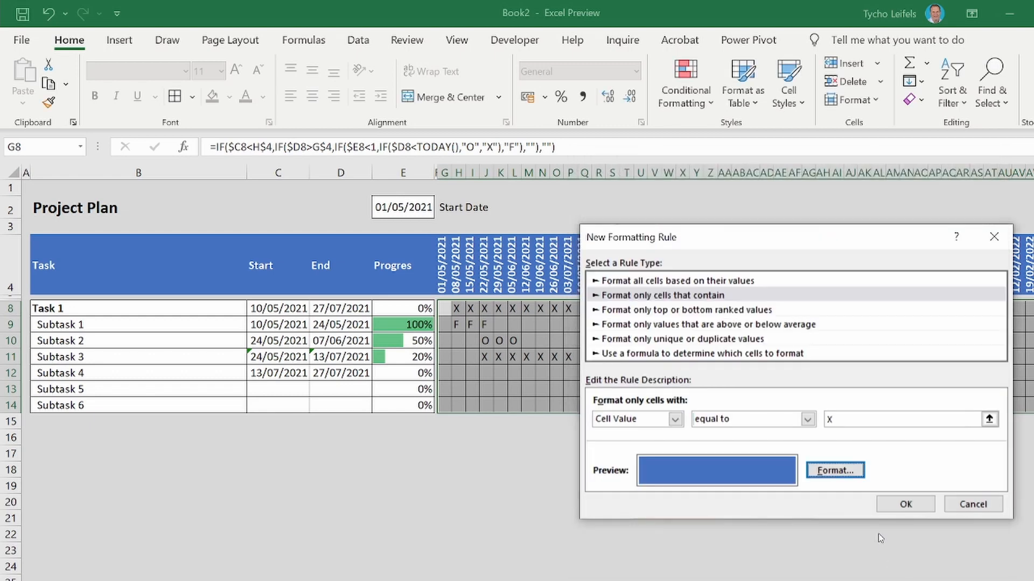
pyautogui.click(897, 510)
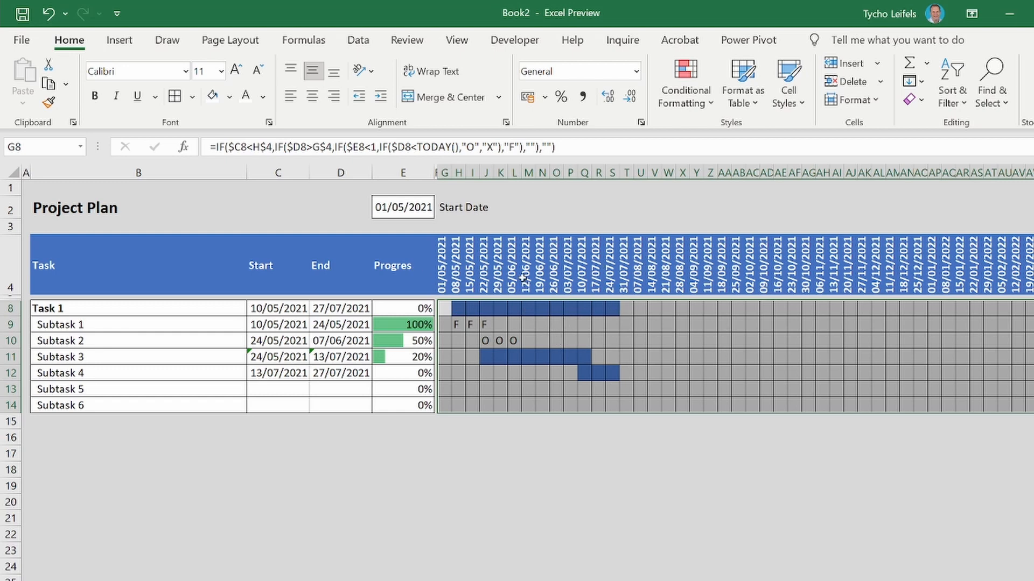
# Create a second conditional formatting rule on the same timeline cells for cell values equal to F.
pyautogui.click(672, 99)
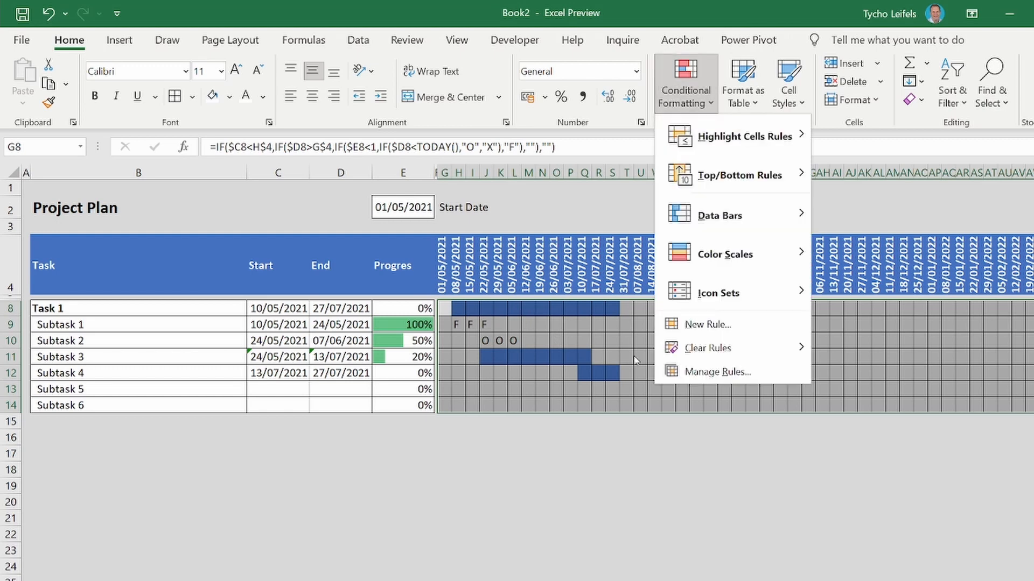
pyautogui.click(695, 325)
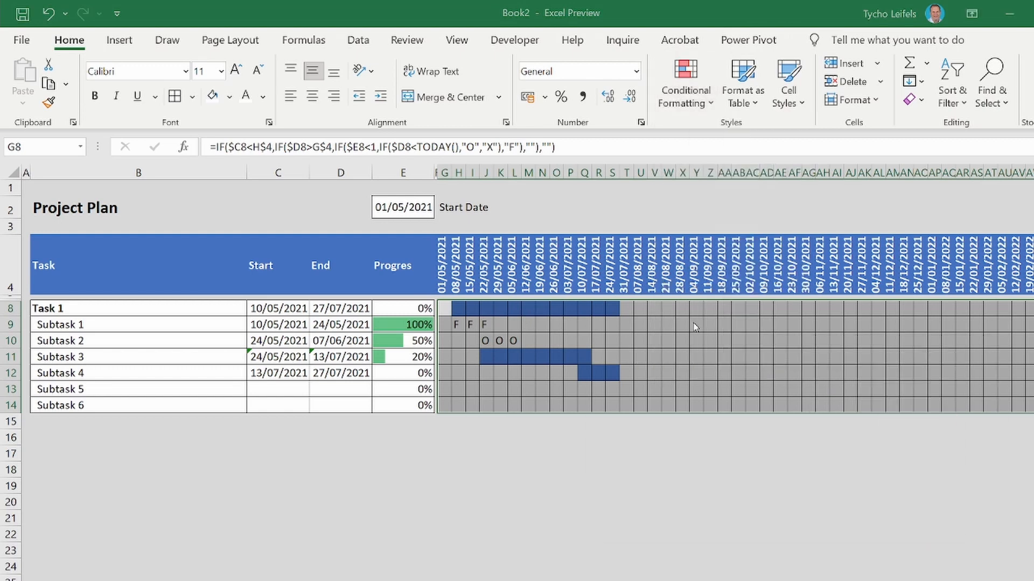
pyautogui.click(670, 277)
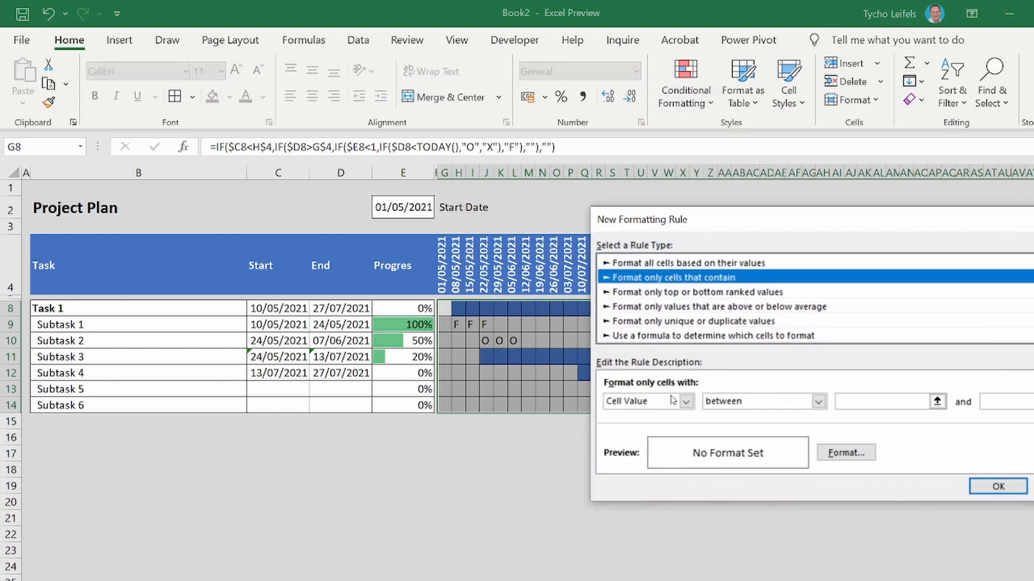
pyautogui.click(819, 401)
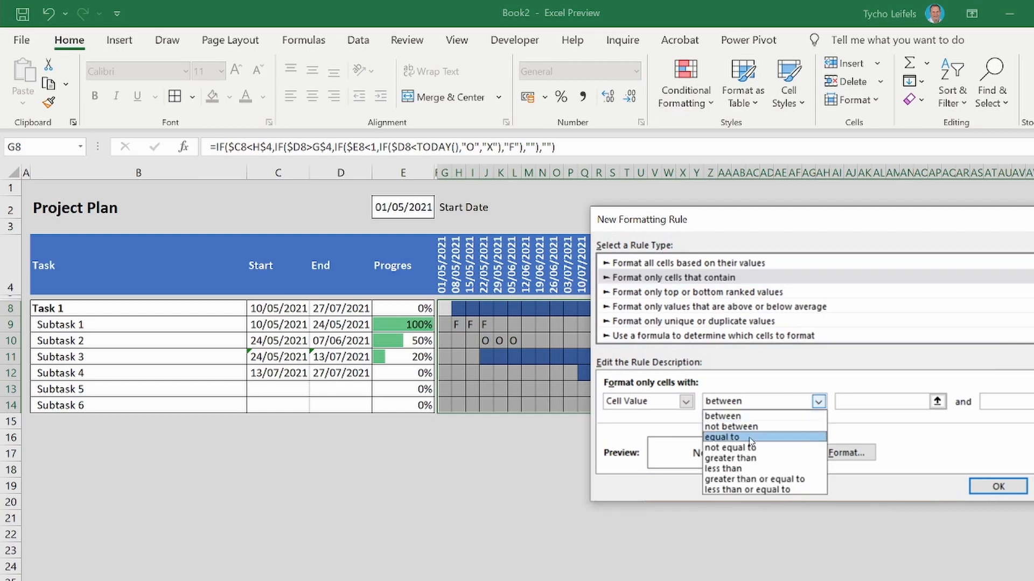
pyautogui.click(764, 437)
pyautogui.click(907, 399)
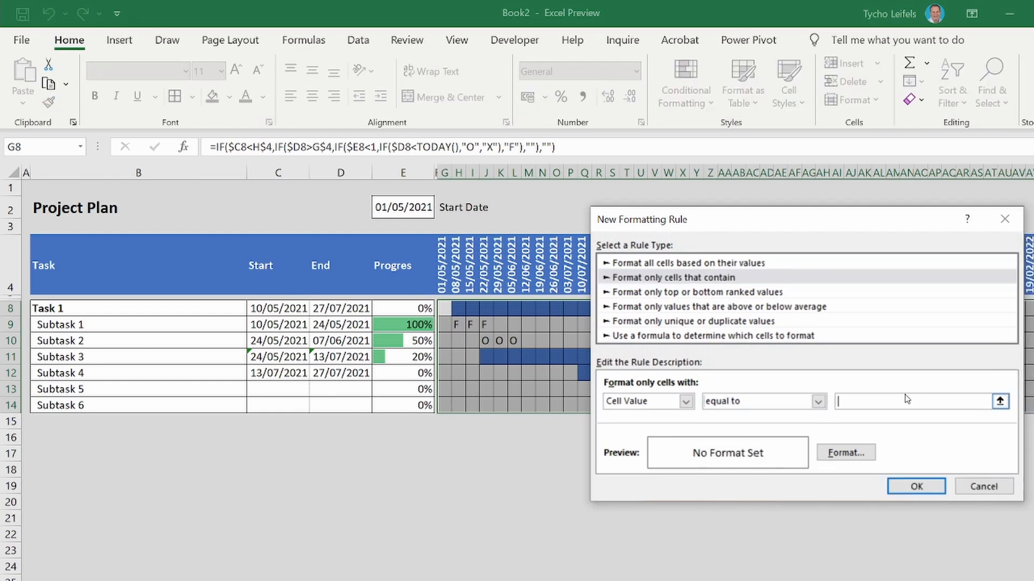
pyautogui.write('F')
# Give the F rule a matching theme green fill and font, and apply it to the timeline.
pyautogui.click(868, 459)
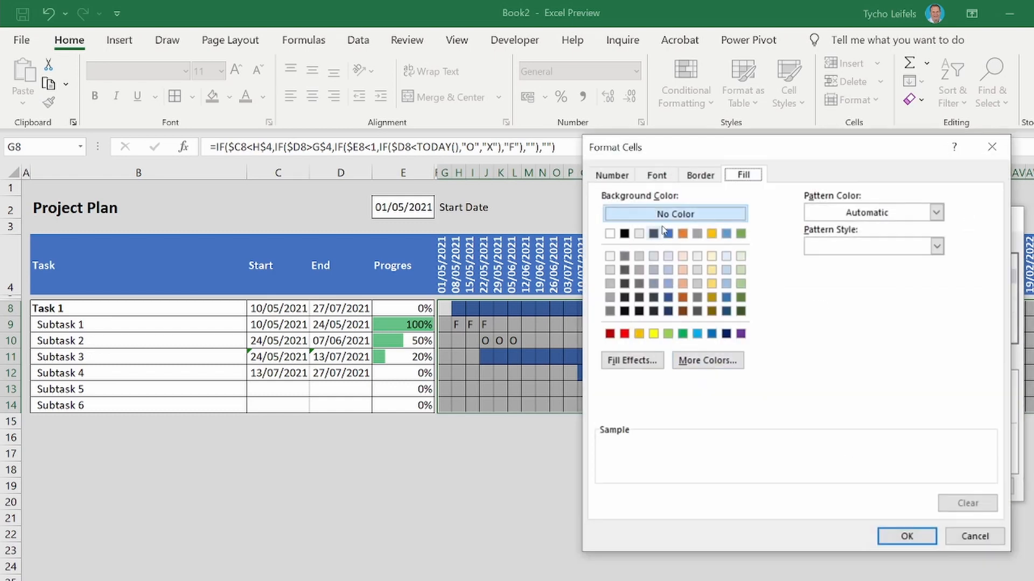
pyautogui.click(742, 234)
pyautogui.click(665, 178)
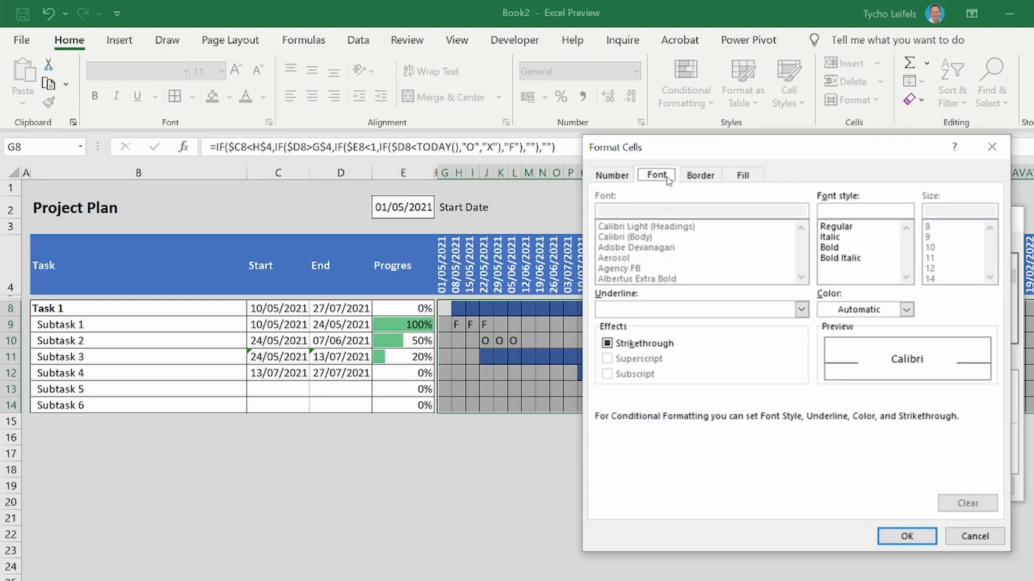
pyautogui.click(907, 309)
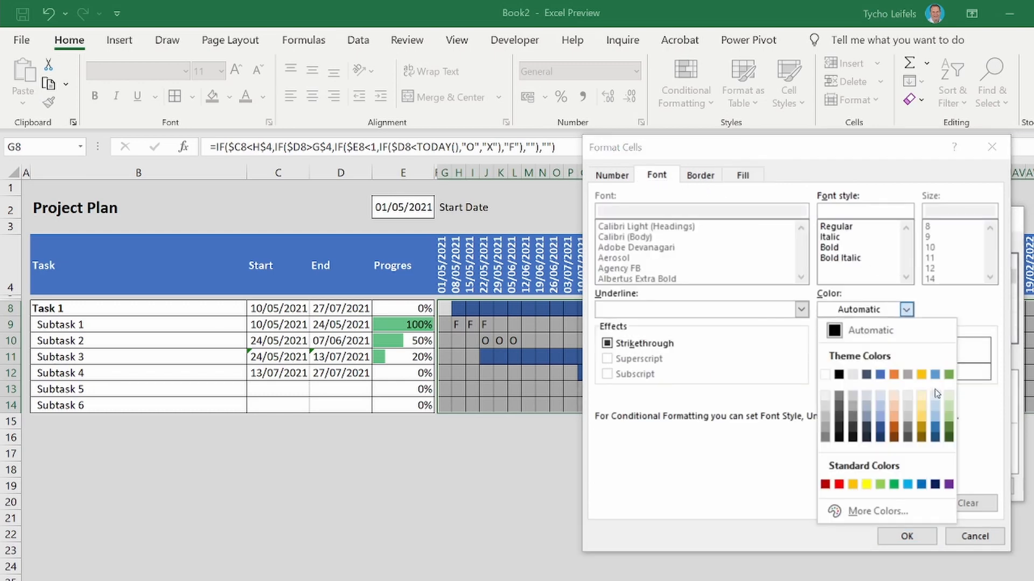
pyautogui.click(948, 376)
pyautogui.click(920, 537)
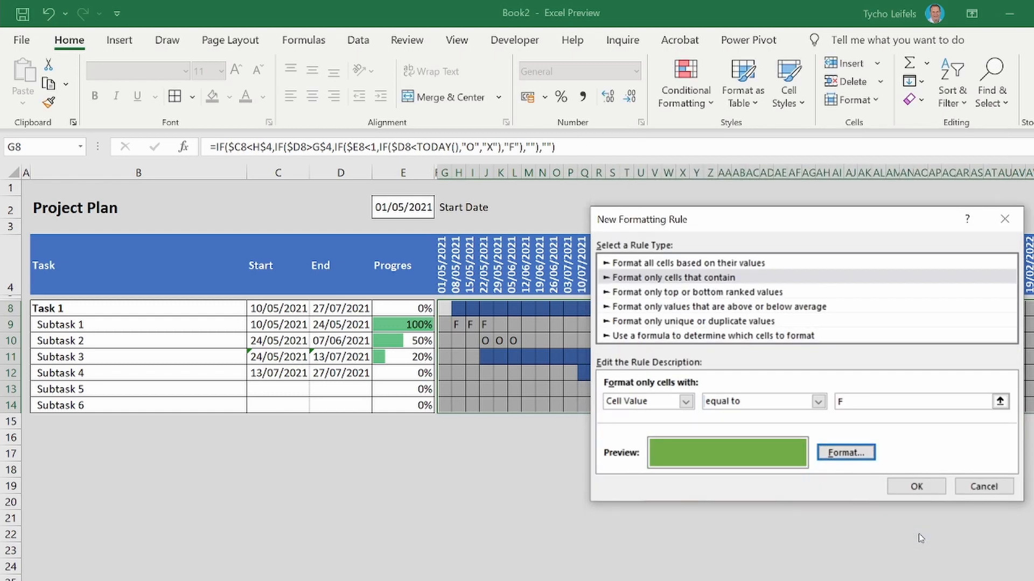
pyautogui.click(939, 487)
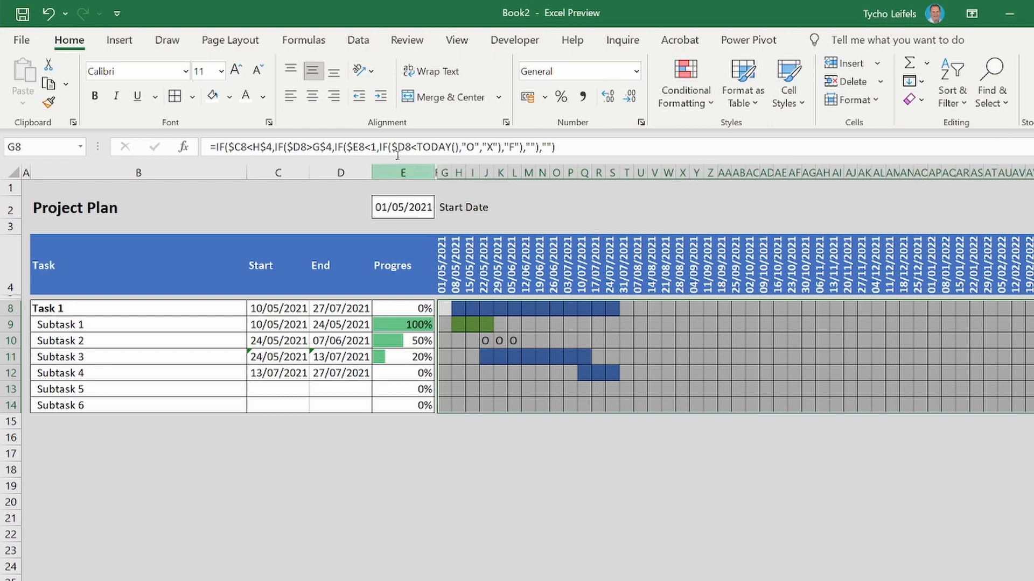
# Create a third conditional formatting rule on the same timeline cells for cell values equal to O.
pyautogui.click(692, 97)
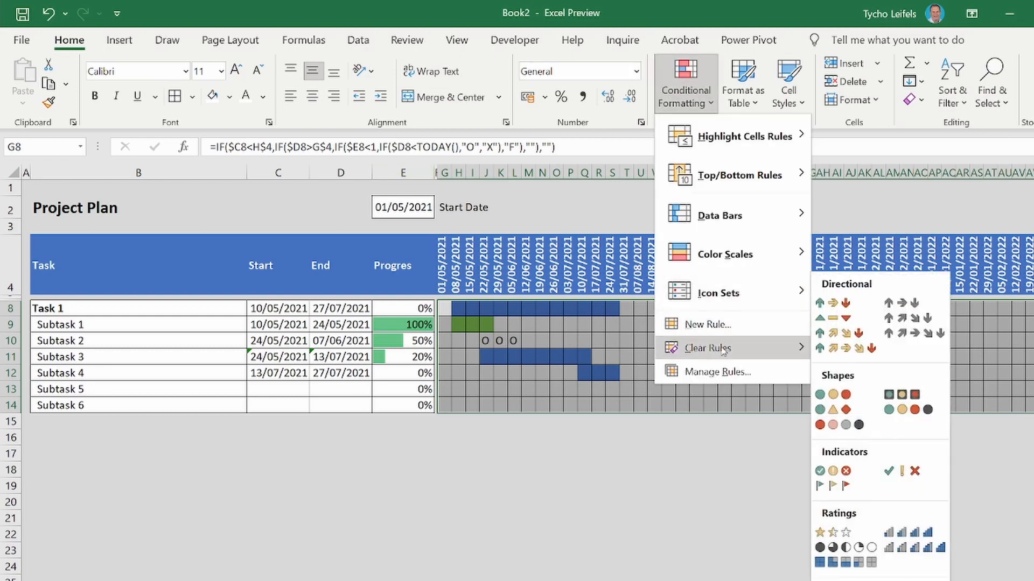
pyautogui.click(708, 324)
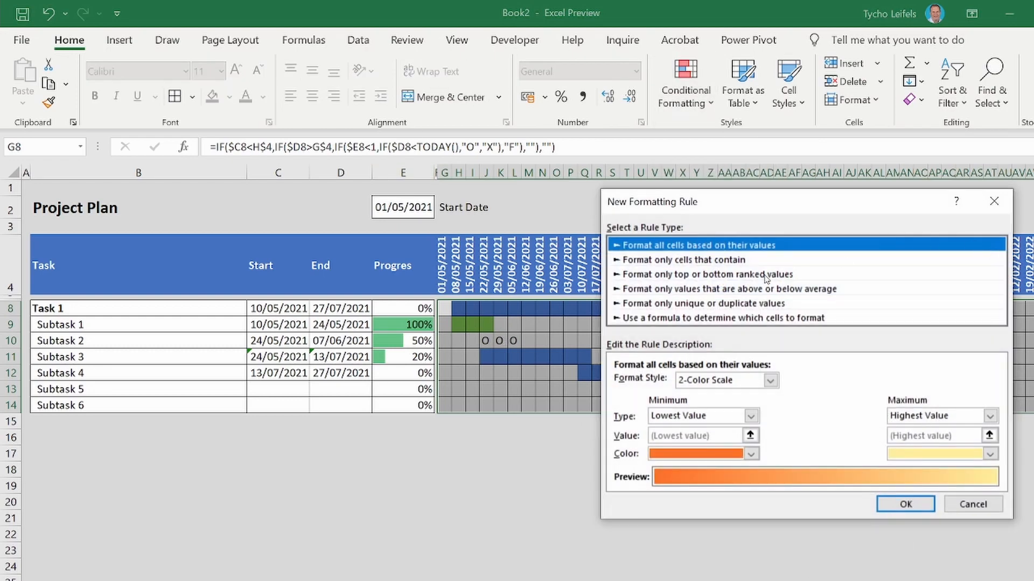
pyautogui.click(732, 262)
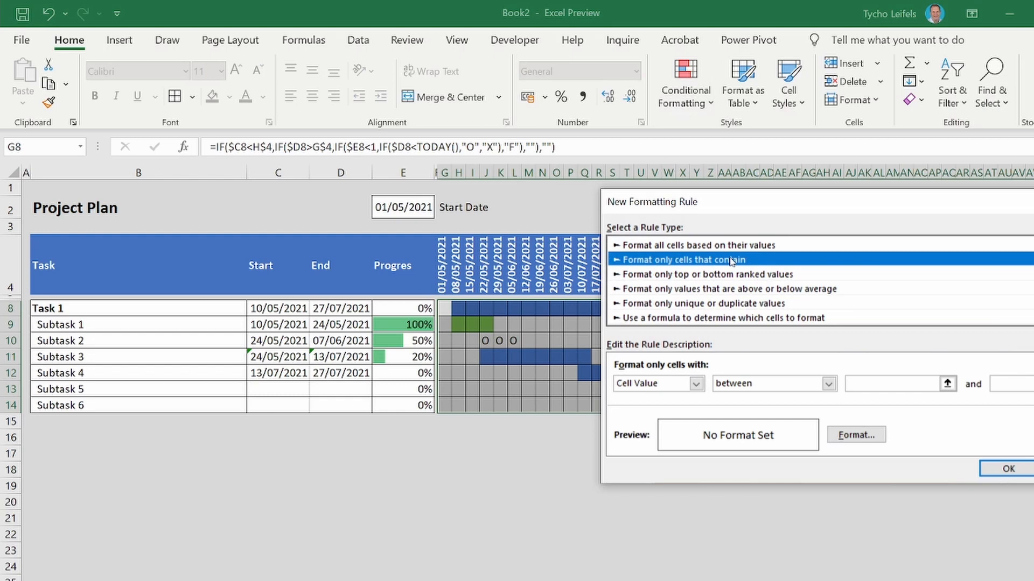
pyautogui.click(828, 383)
pyautogui.click(823, 422)
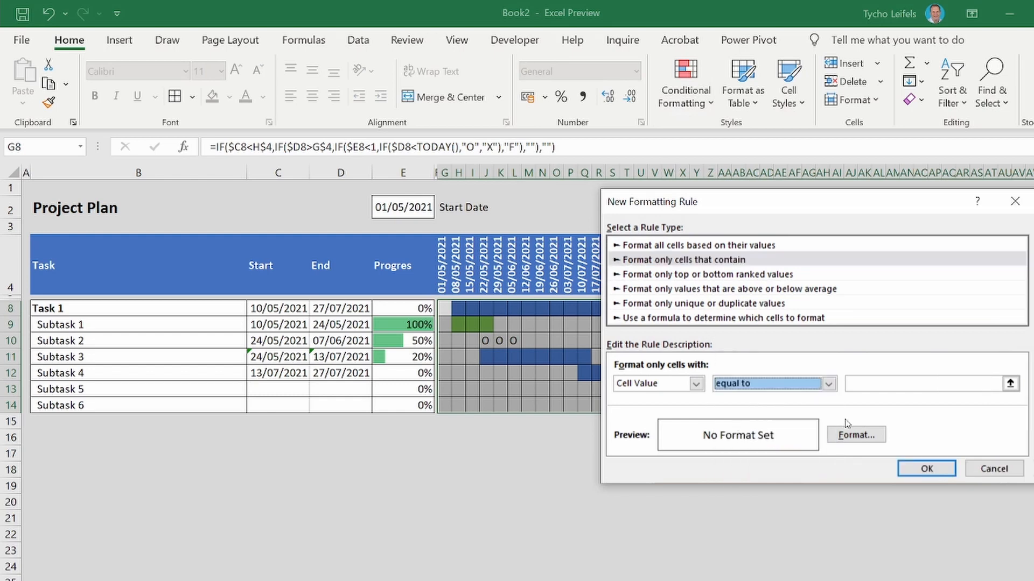
pyautogui.click(912, 382)
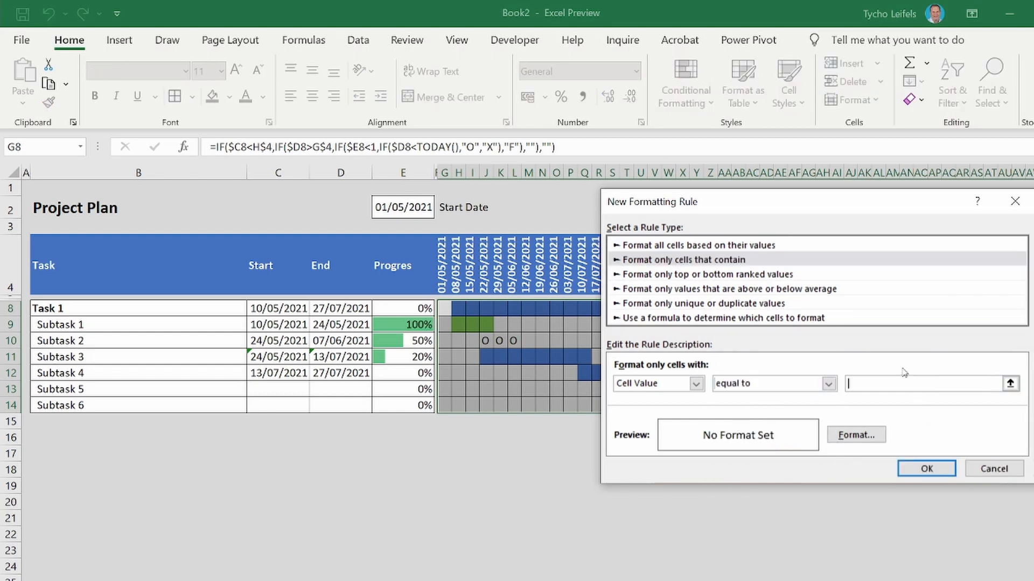
pyautogui.write('O')
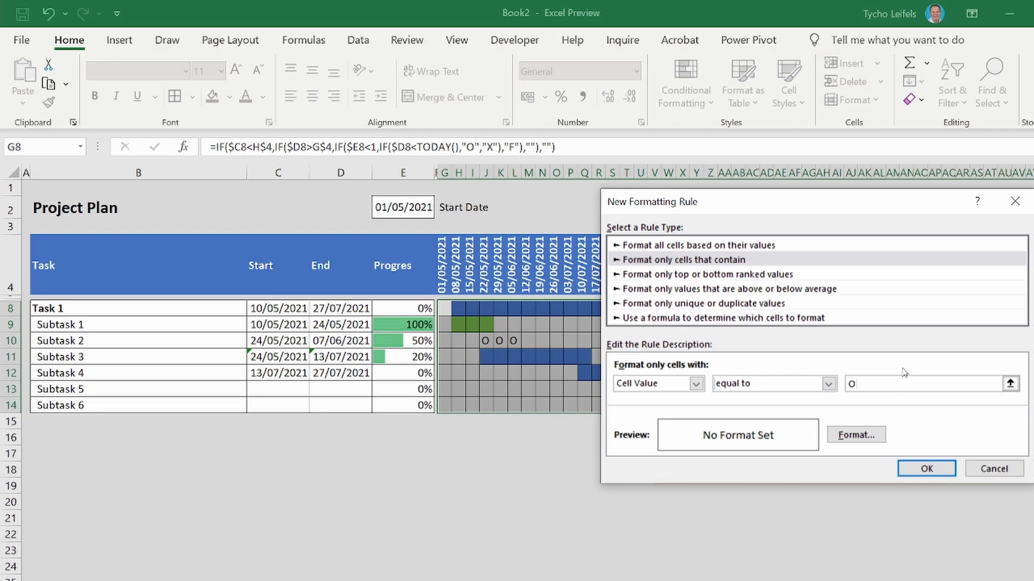
# Give the O rule a matching theme orange font and fill, and apply it to the timeline.
pyautogui.click(878, 436)
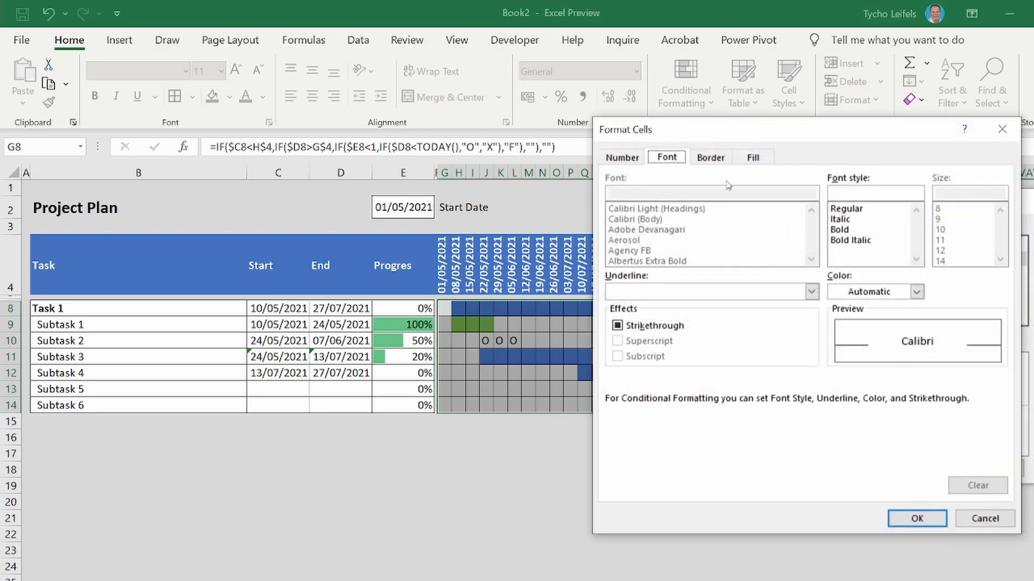
pyautogui.click(917, 291)
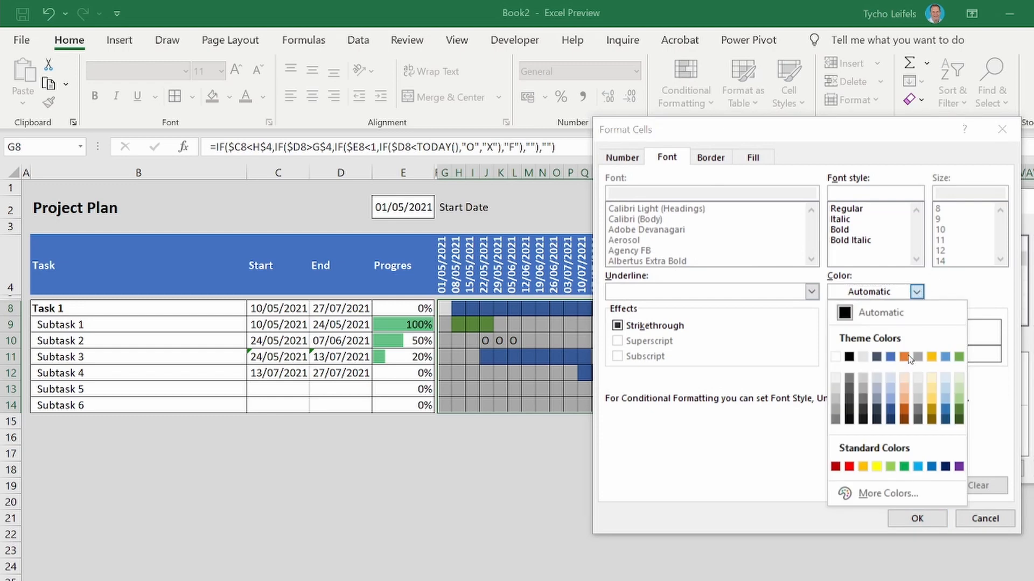
pyautogui.click(905, 357)
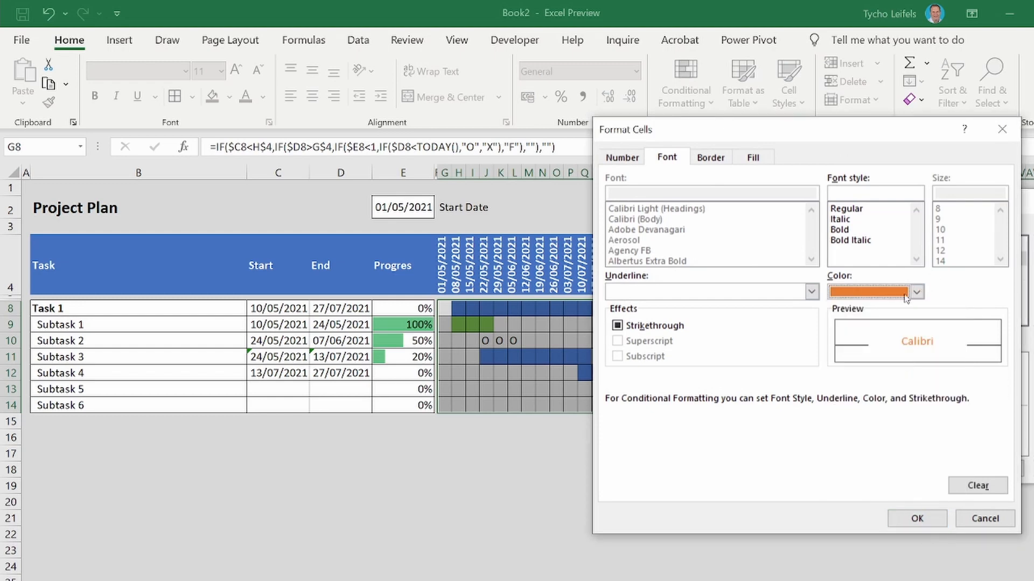
pyautogui.click(765, 162)
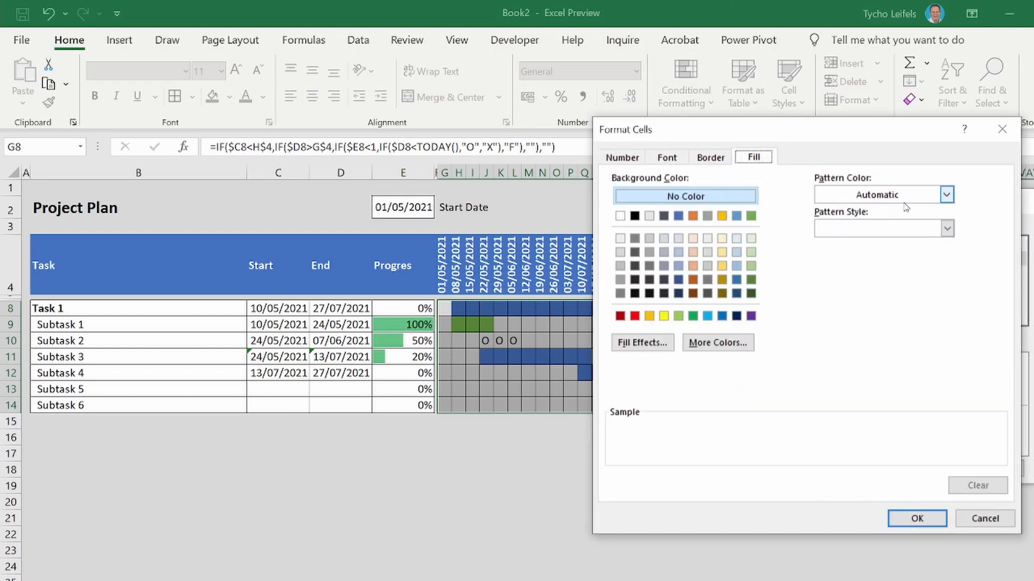
pyautogui.click(694, 217)
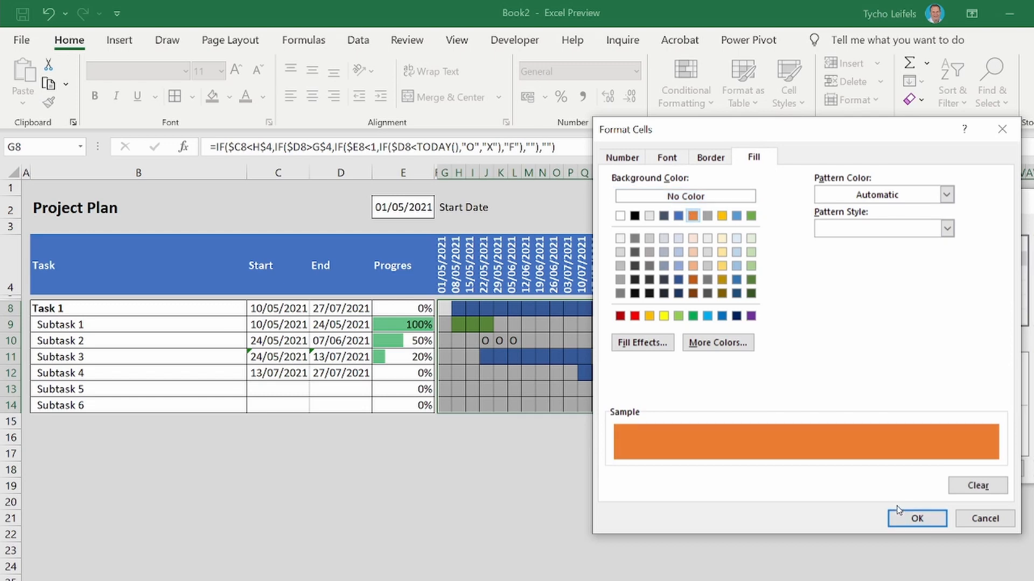
pyautogui.click(917, 519)
pyautogui.click(927, 469)
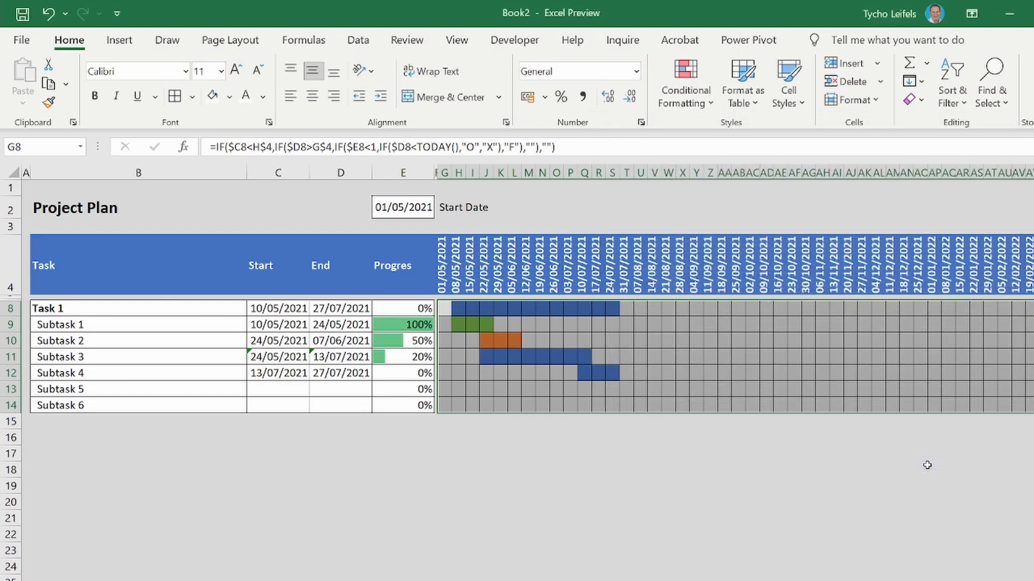
pyautogui.click(710, 438)
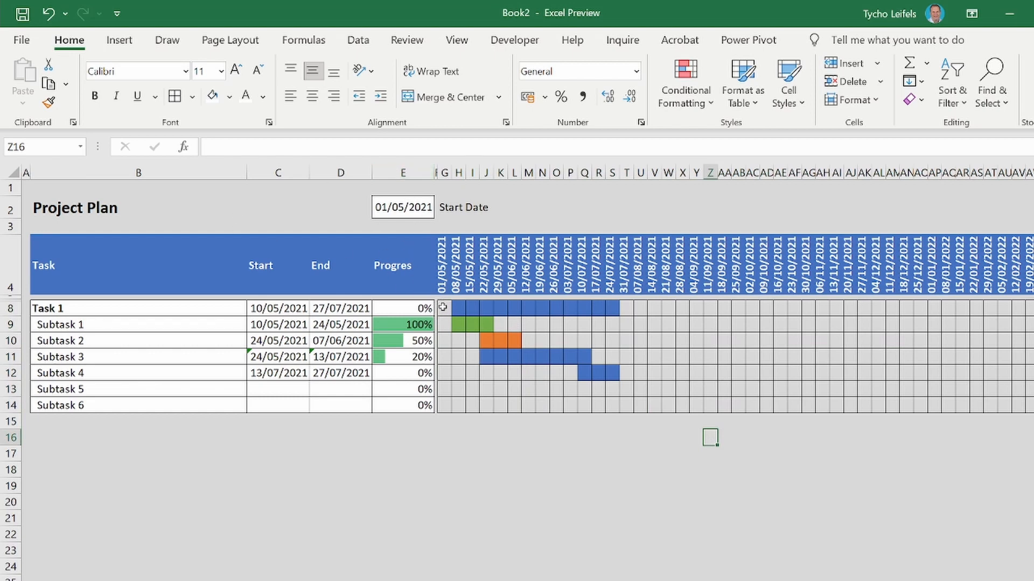
# Create a formula-based conditional formatting rule on the timeline cells of rows 8 to 14 using =G$4<today().
pyautogui.moveTo(442, 307)
pyautogui.mouseDown()
pyautogui.moveTo(628, 346)
pyautogui.moveTo(976, 365)
pyautogui.moveTo(1031, 408)
pyautogui.mouseUp()
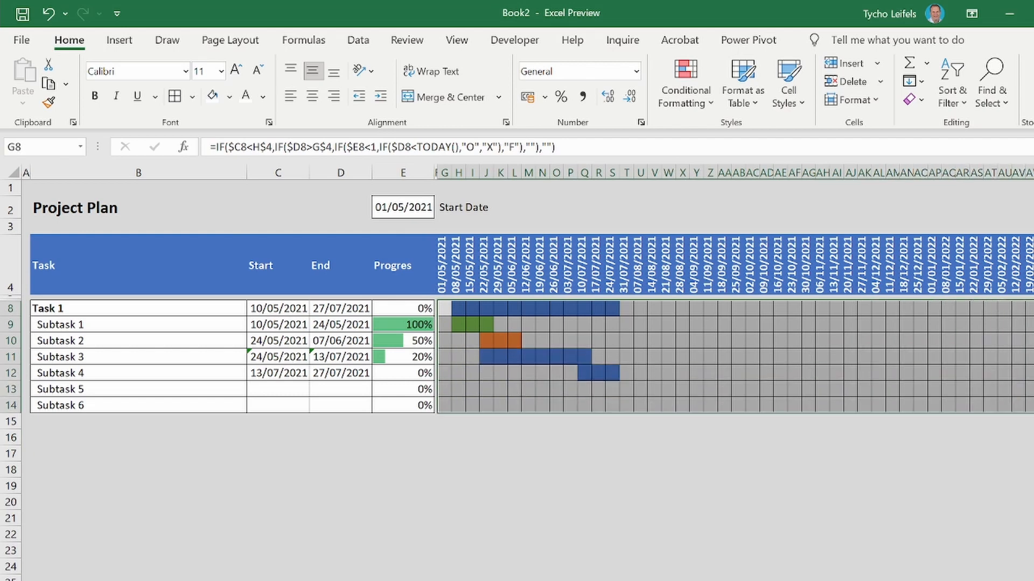
pyautogui.click(685, 102)
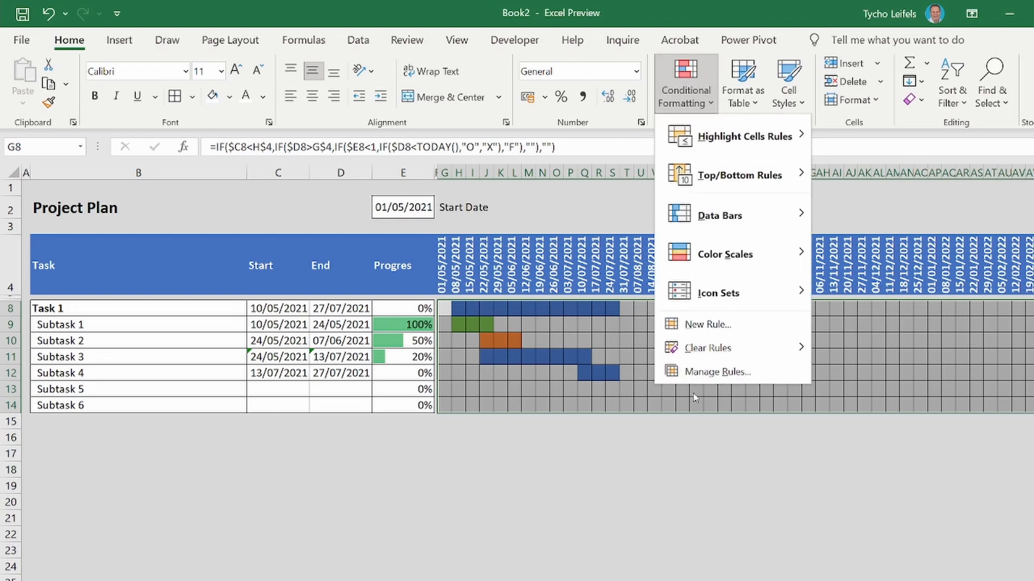
pyautogui.click(712, 335)
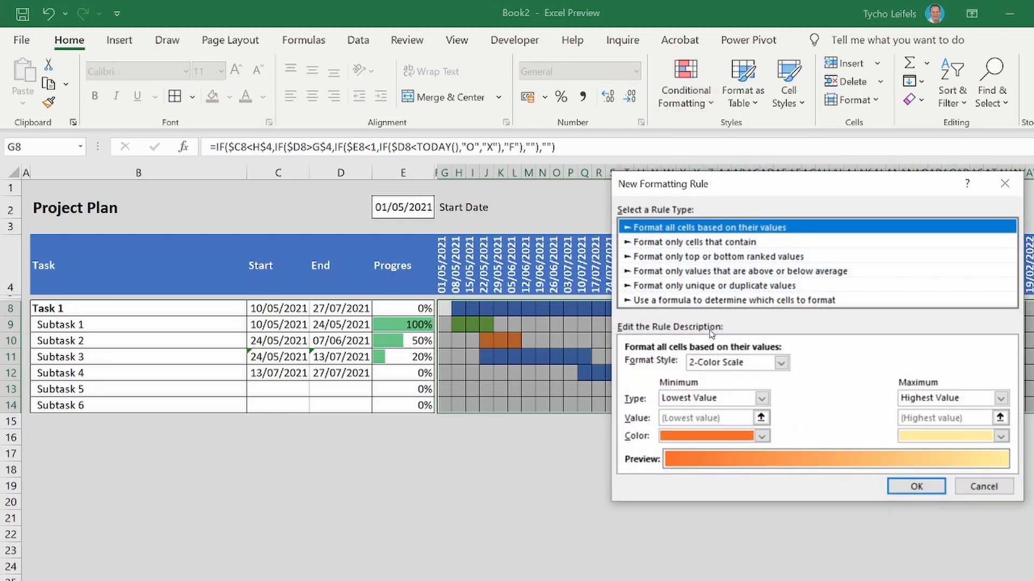
pyautogui.click(651, 304)
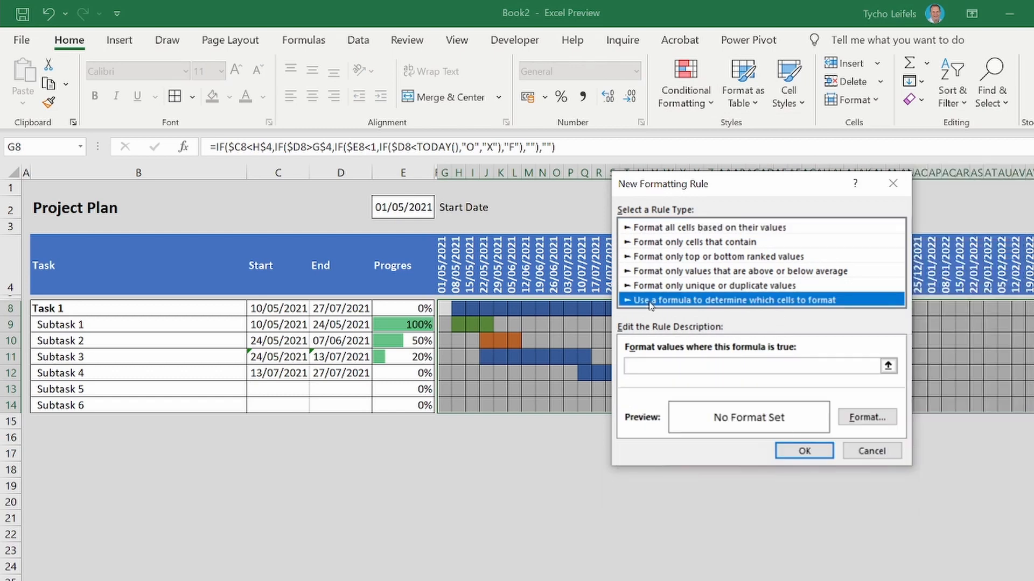
pyautogui.click(888, 366)
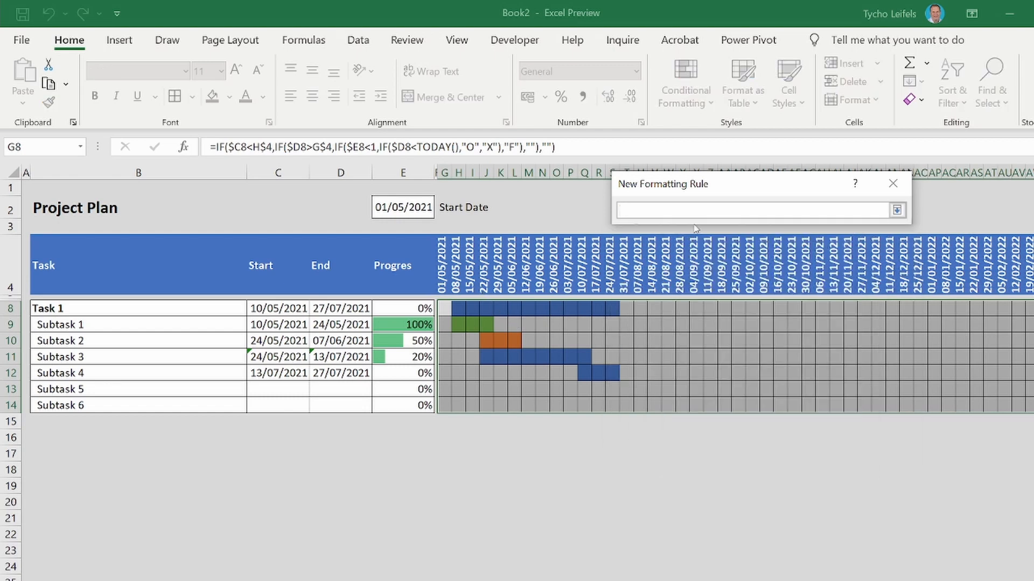
pyautogui.click(444, 277)
pyautogui.write('<')
pyautogui.press('BackSpace')
pyautogui.click(896, 210)
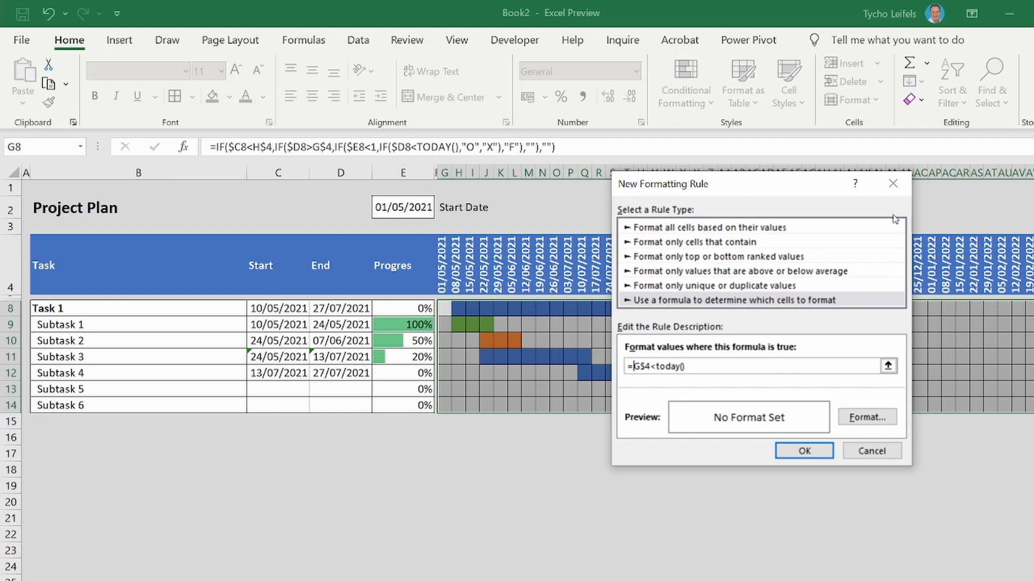
# Give the date formula rule a white fill and apply it to the timeline.
pyautogui.click(864, 419)
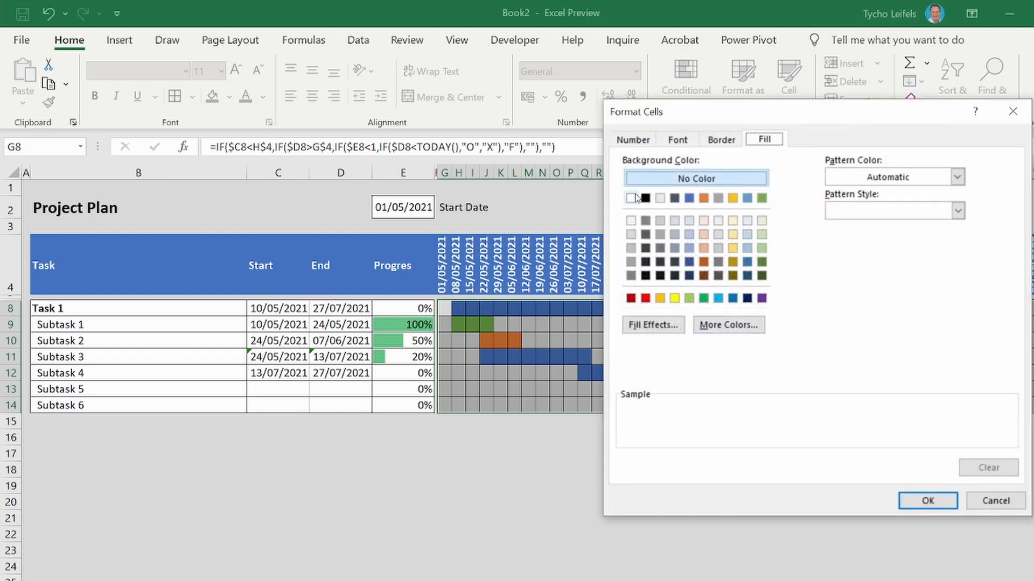
pyautogui.click(631, 199)
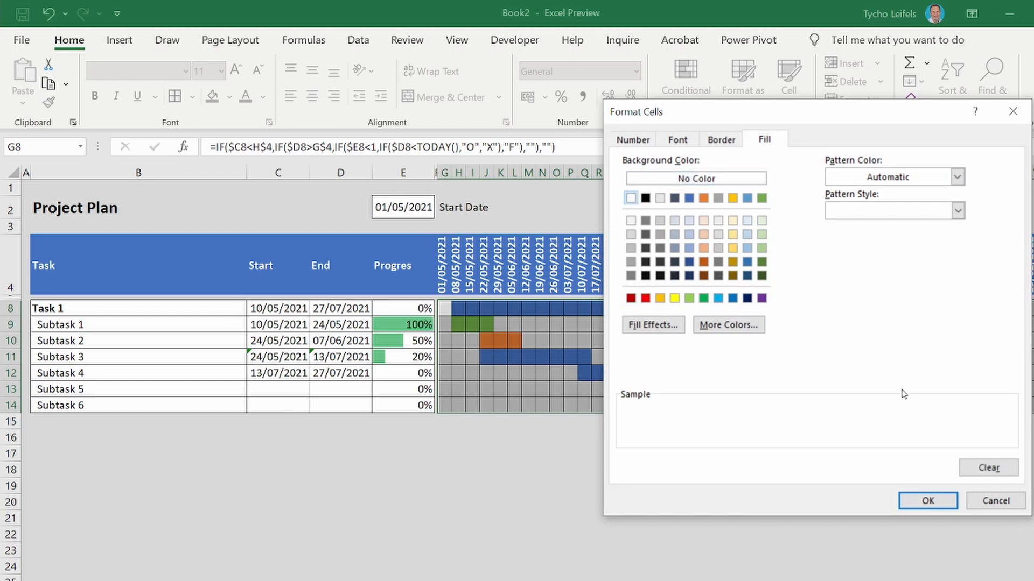
pyautogui.click(924, 499)
pyautogui.click(804, 452)
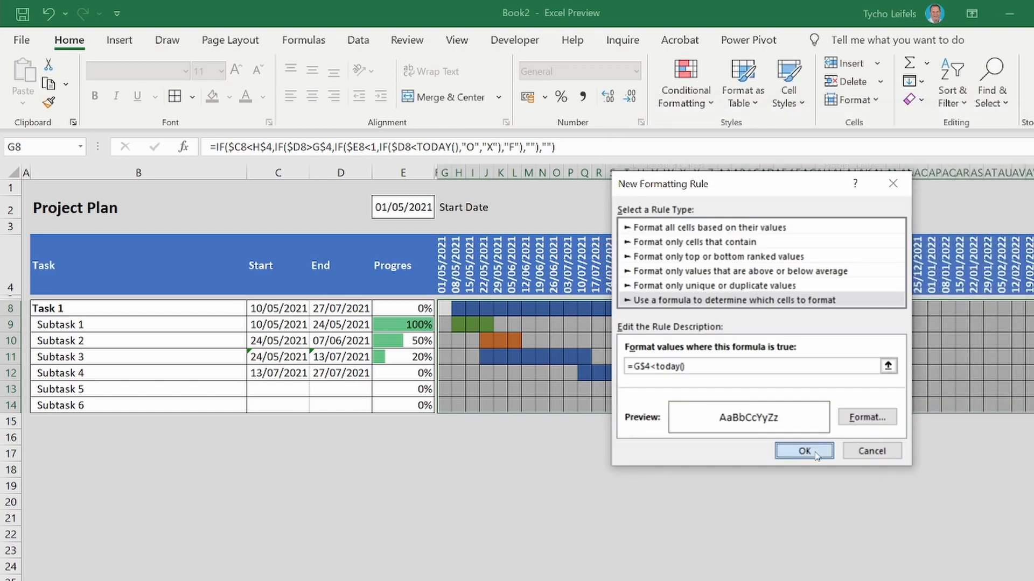
pyautogui.click(784, 379)
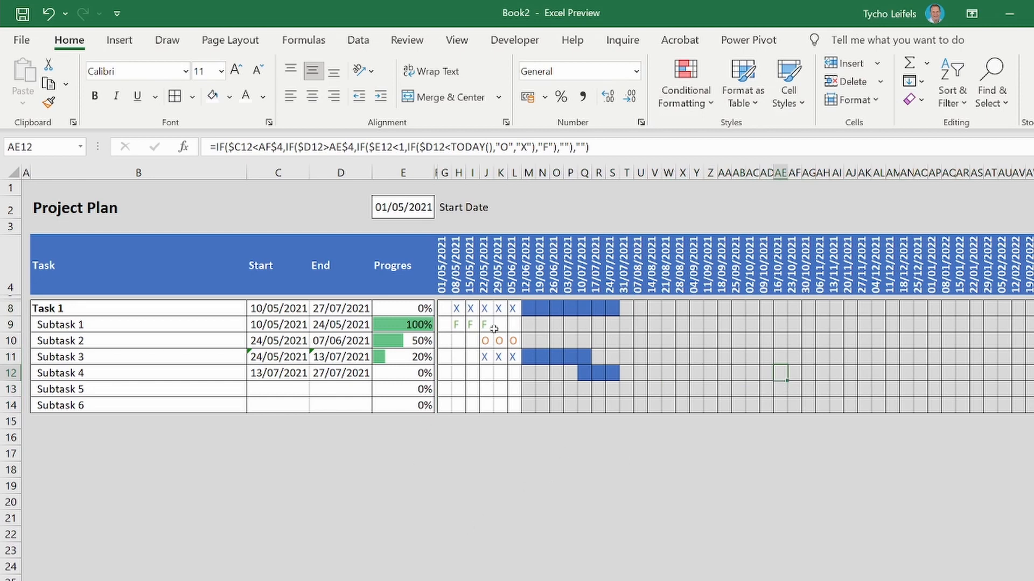
# Change the timeline's date rule formula to =G$4>TODAY().
pyautogui.click(445, 311)
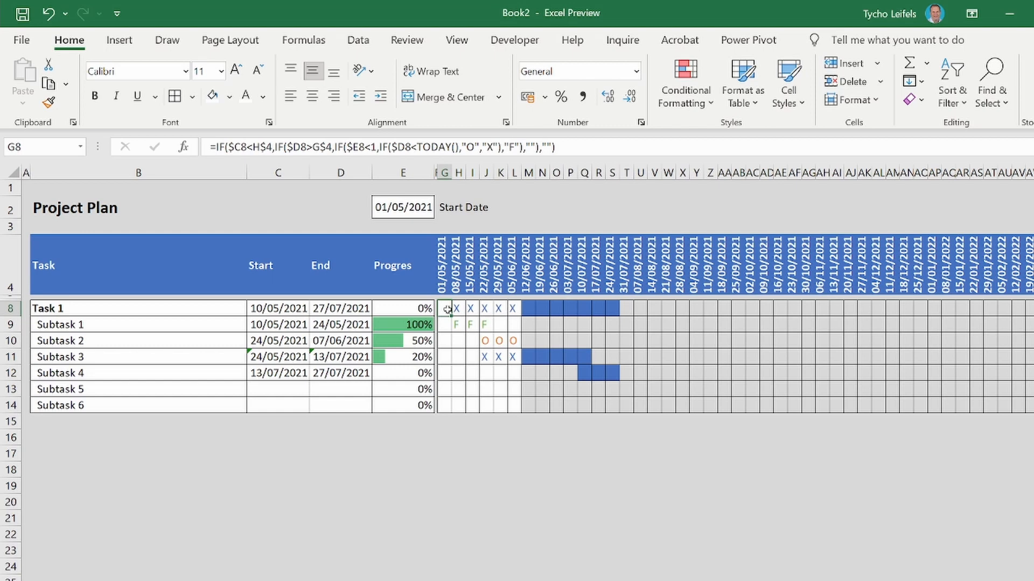
pyautogui.moveTo(445, 310); pyautogui.dragTo(1031, 401)
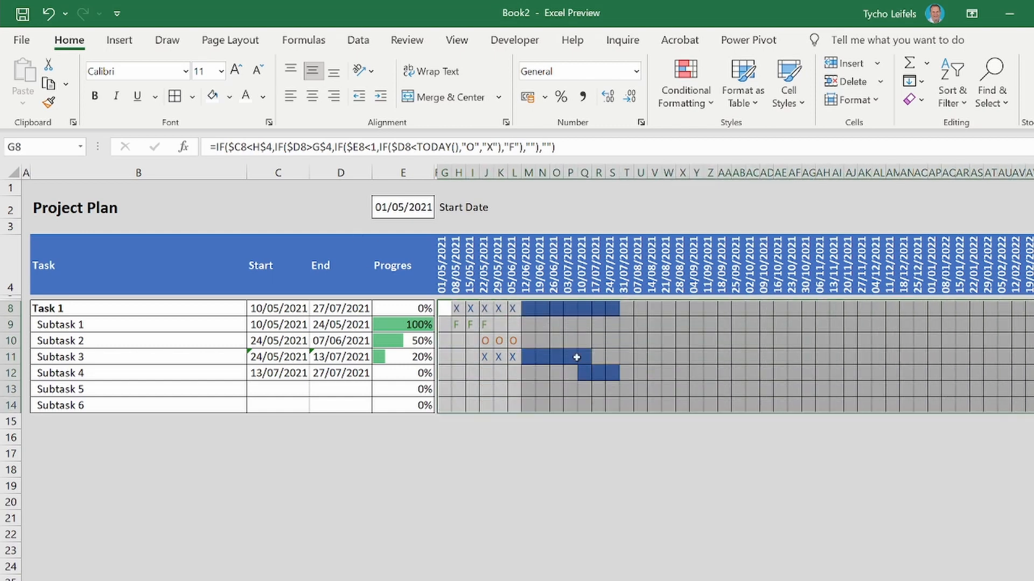
pyautogui.click(689, 102)
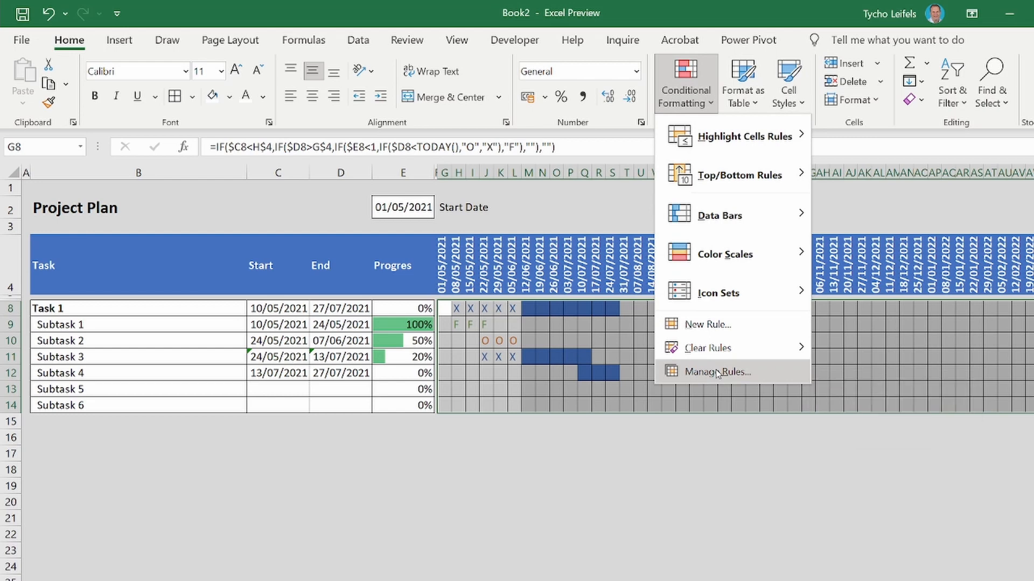
pyautogui.click(717, 371)
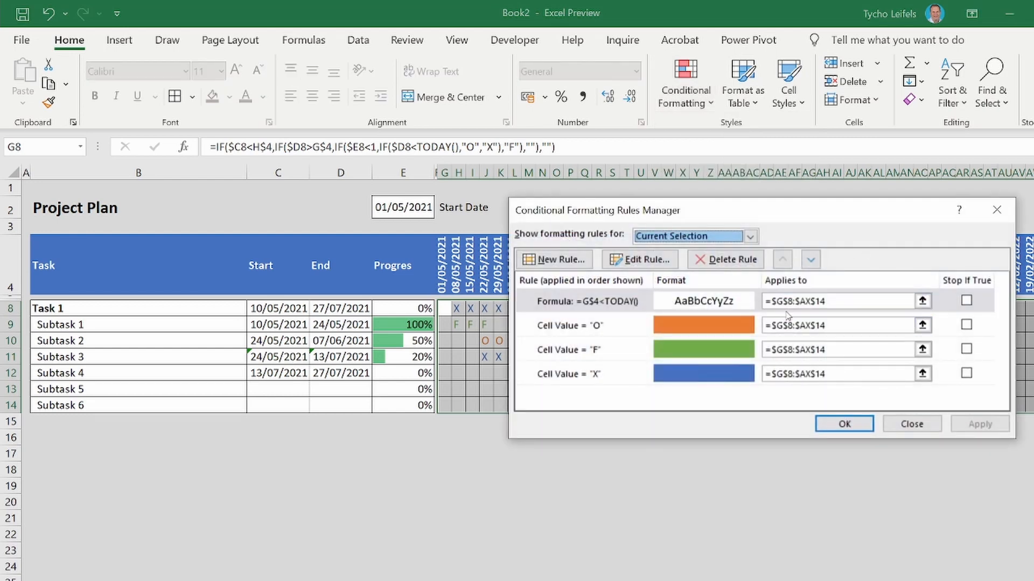
pyautogui.doubleClick(610, 302)
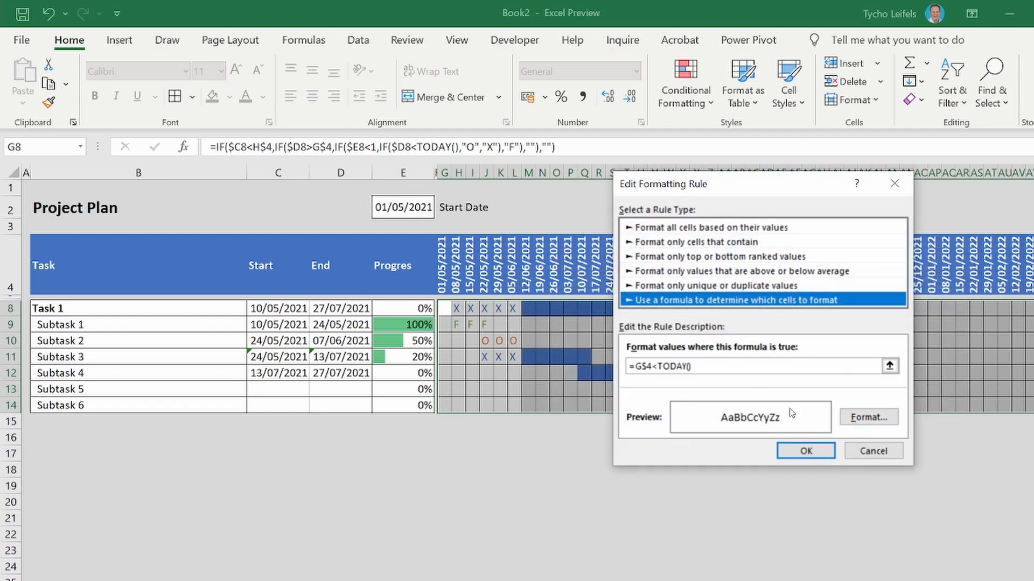
pyautogui.click(659, 366)
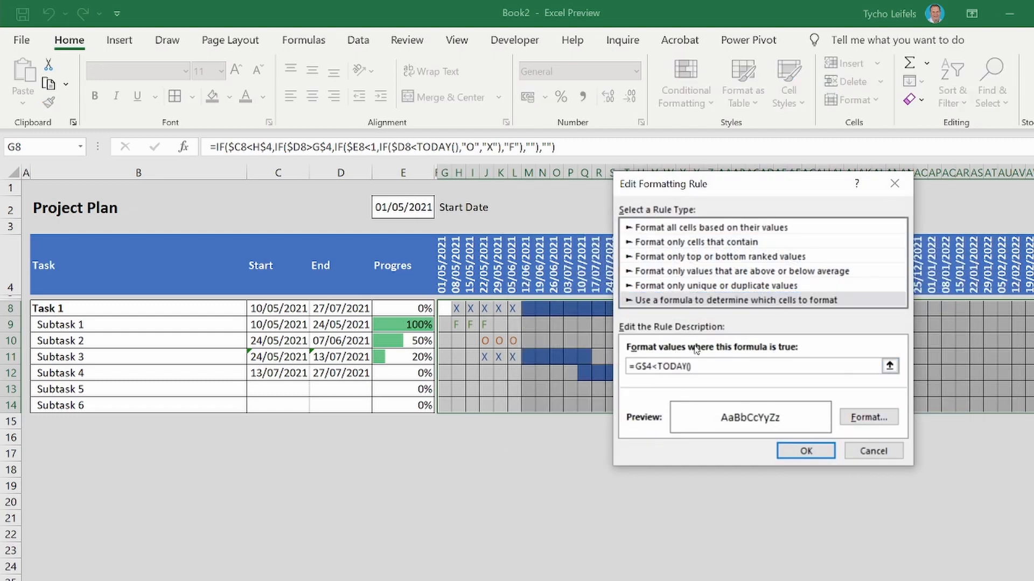
pyautogui.press('BackSpace')
pyautogui.write('>')
pyautogui.click(791, 452)
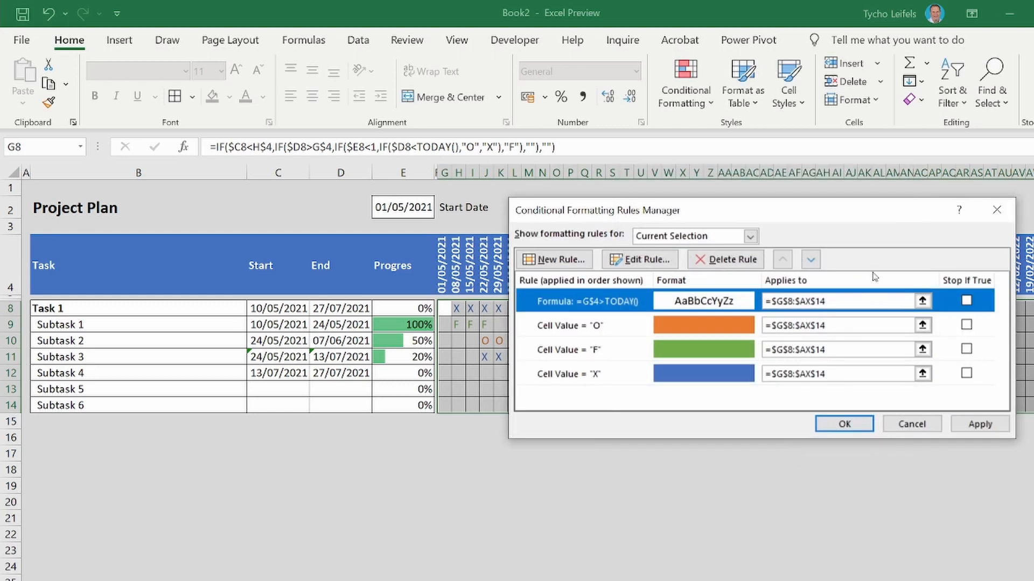
# Move the date formula rule below the O, F and X rules and apply the new rule order.
pyautogui.click(812, 261)
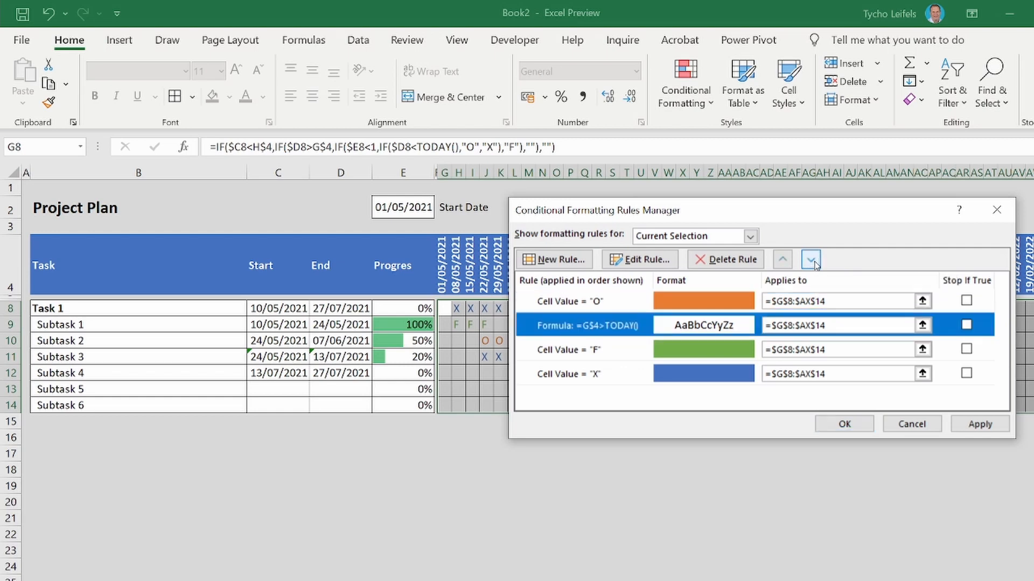
pyautogui.click(812, 261)
pyautogui.click(811, 261)
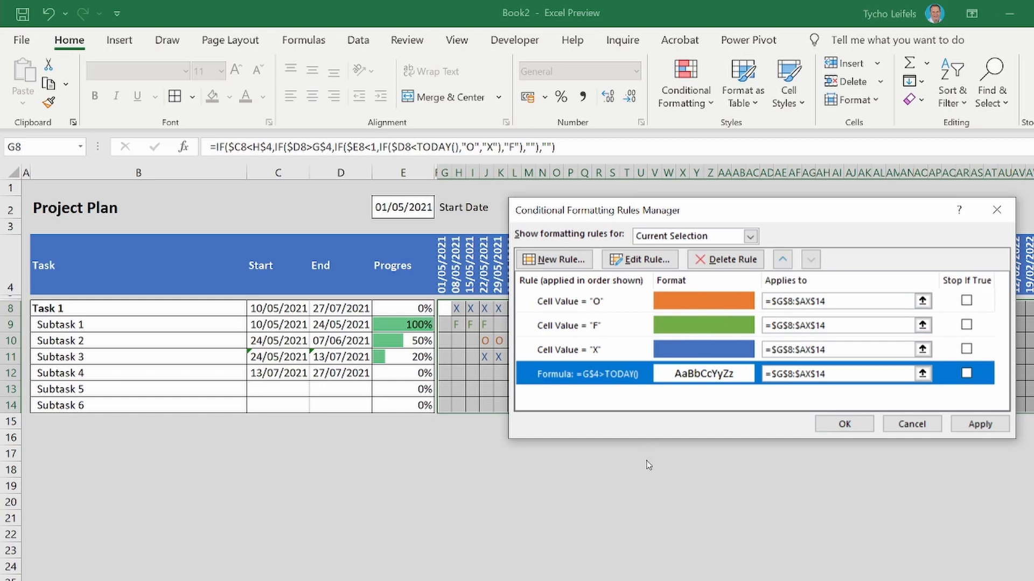
pyautogui.click(967, 427)
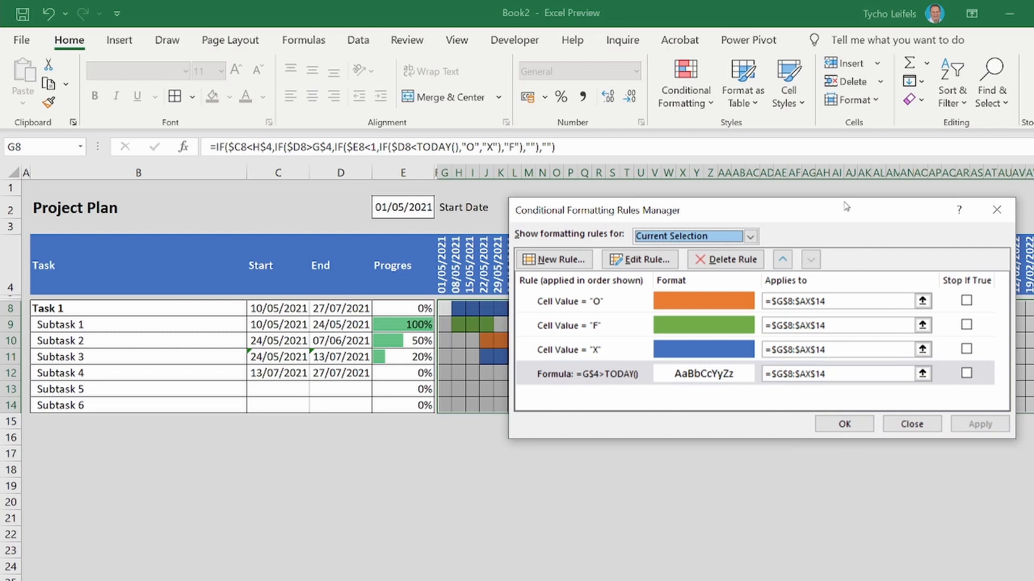
pyautogui.click(856, 424)
pyautogui.click(766, 503)
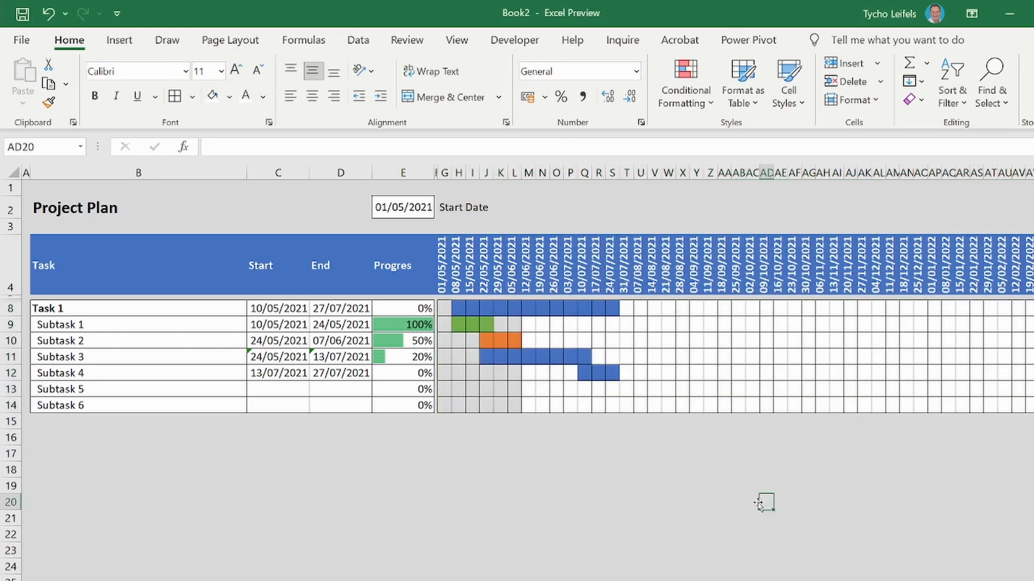